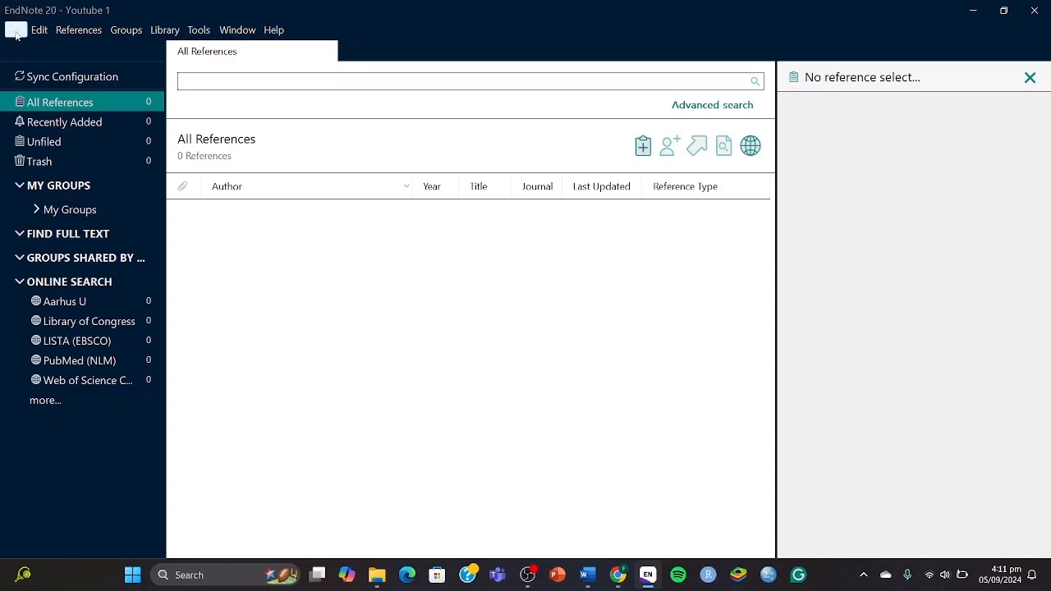
Open EndNote's File > Import > File... dialog for the Youtube 1 library.
click(16, 31)
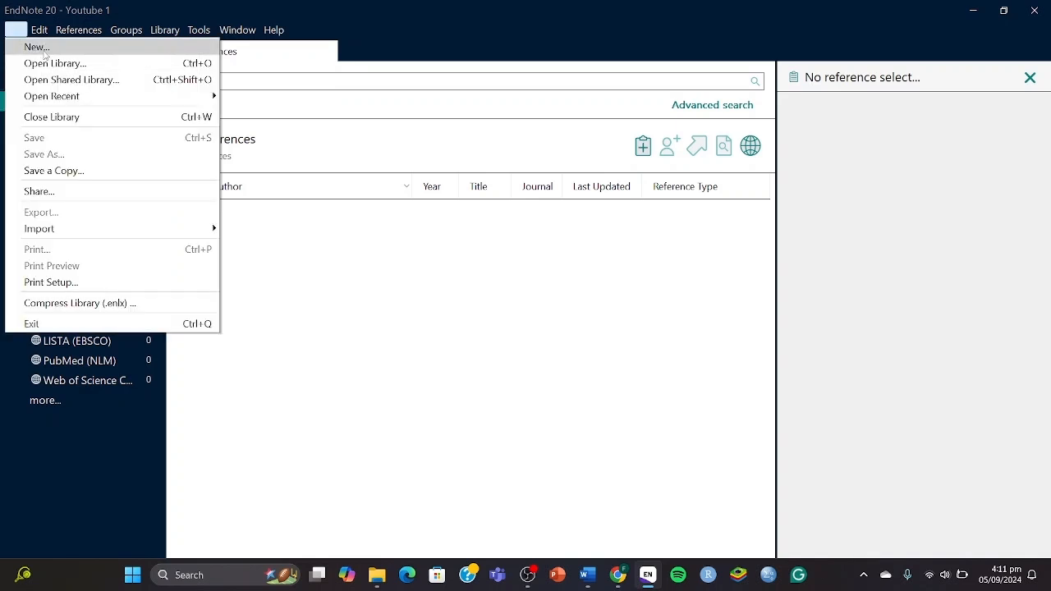
click(330, 297)
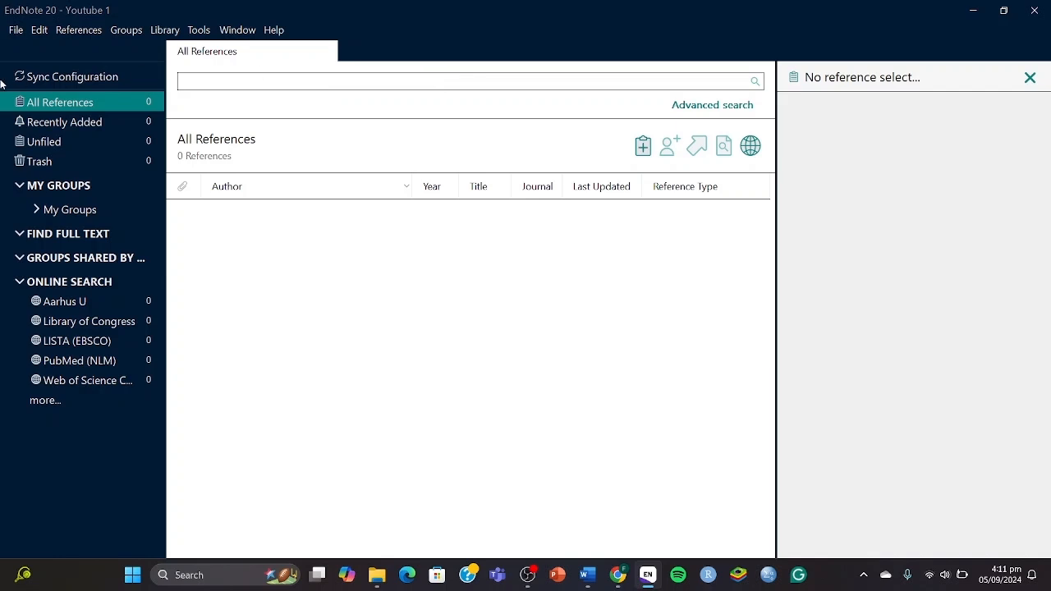
click(16, 31)
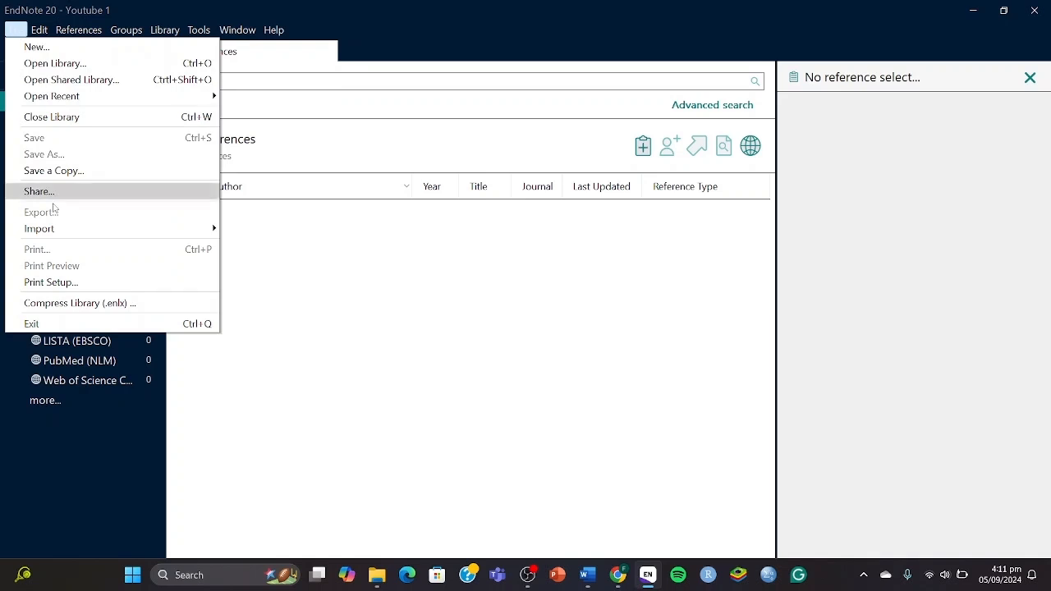
mouse_move(50, 231)
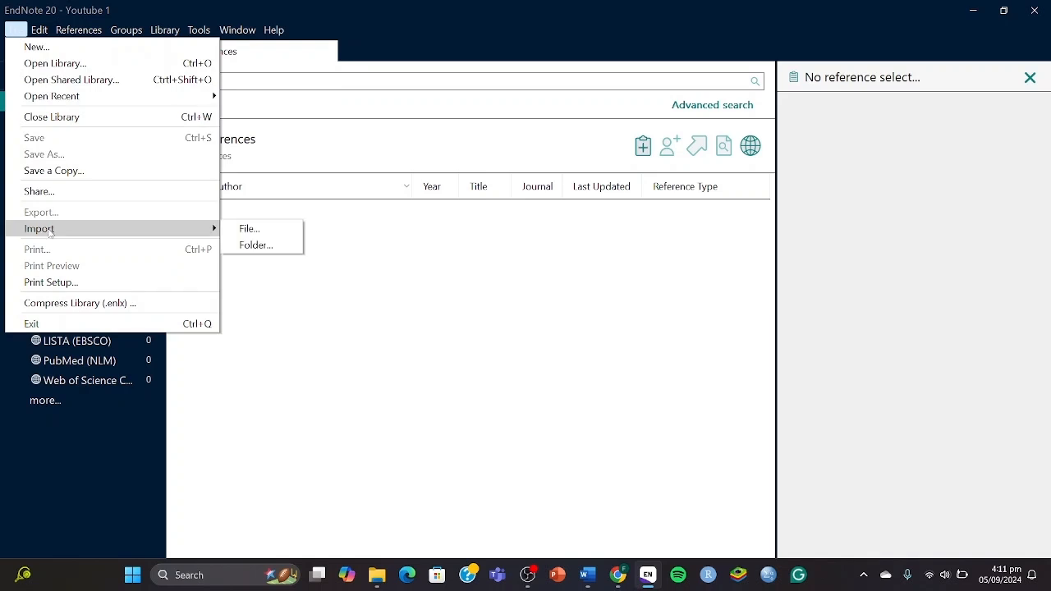
click(246, 230)
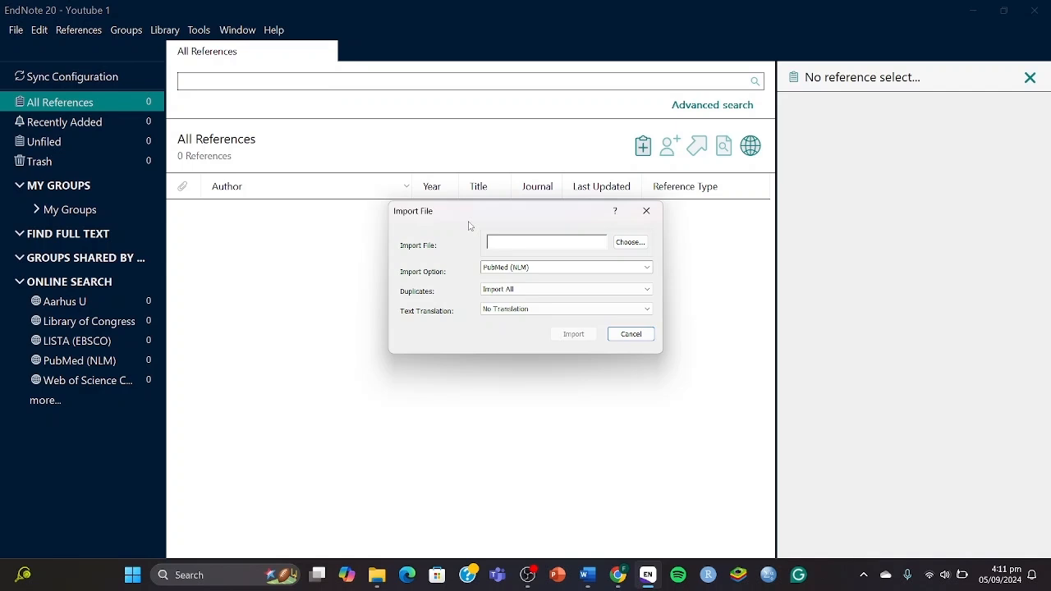
Set the import option to the PubMed (NLM) filter, found by searching Other Filters for 'pubmed'.
click(517, 267)
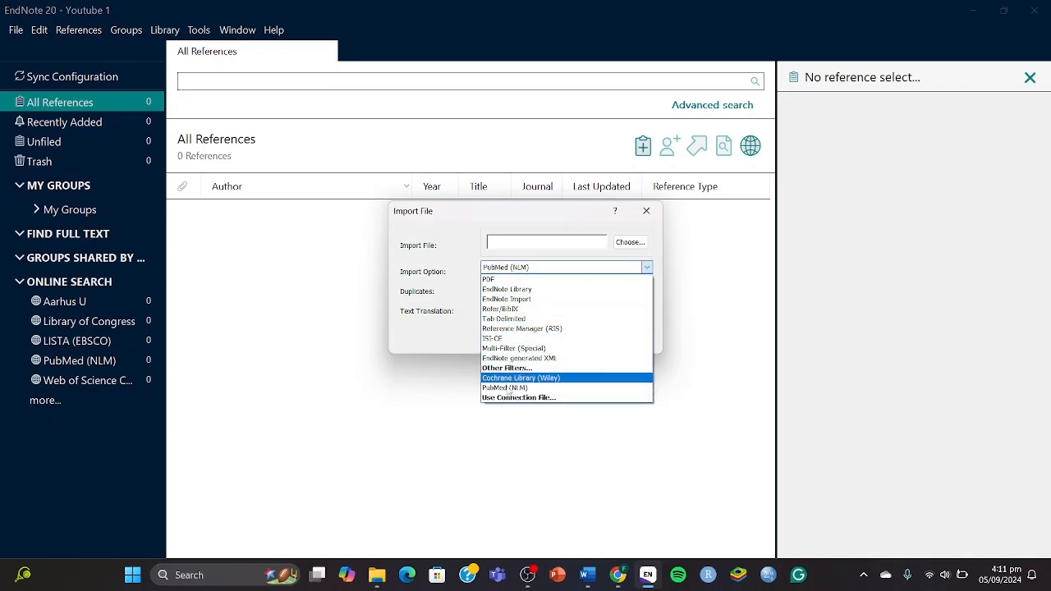
click(509, 368)
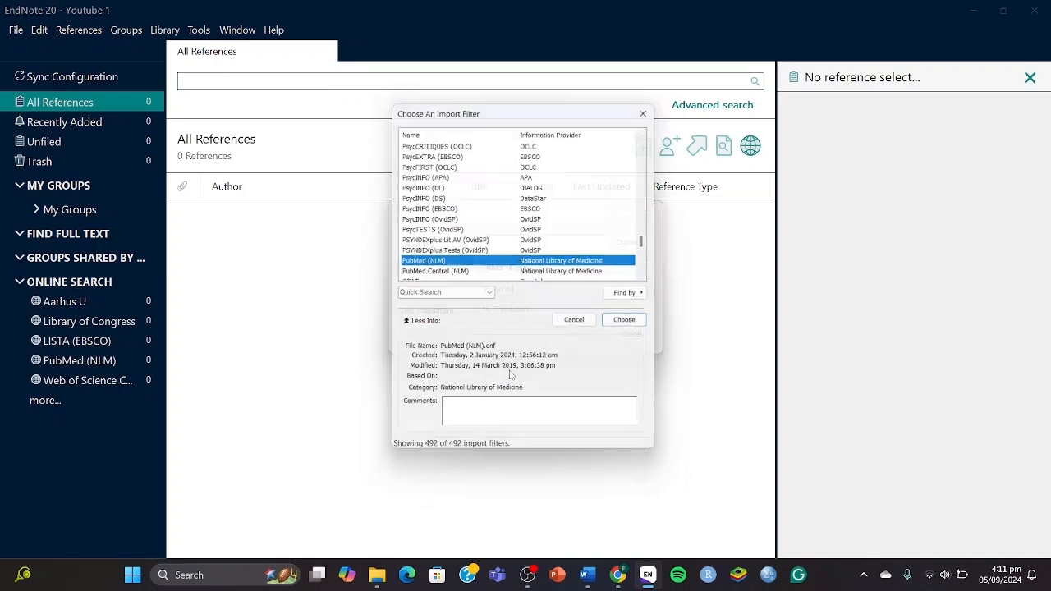
scroll(493, 271, up, 20)
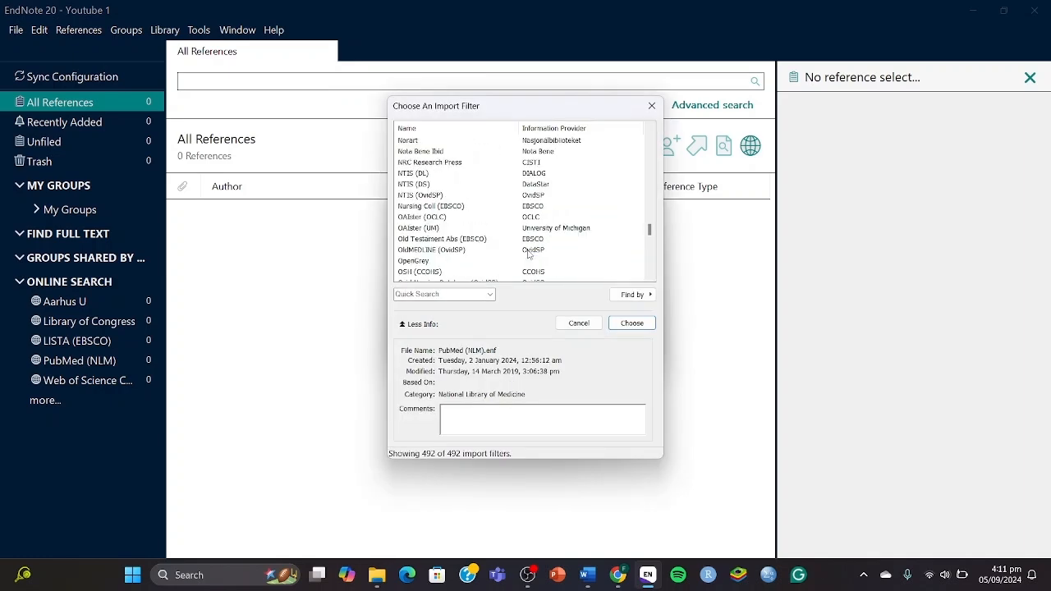
click(421, 294)
text(pu)
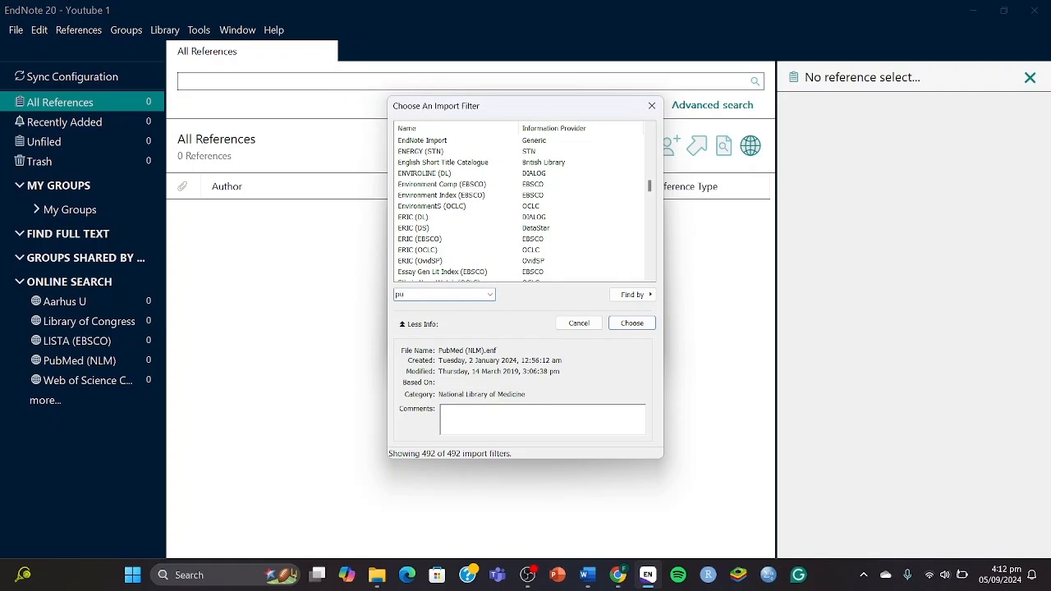
text(bmed)
key(Return)
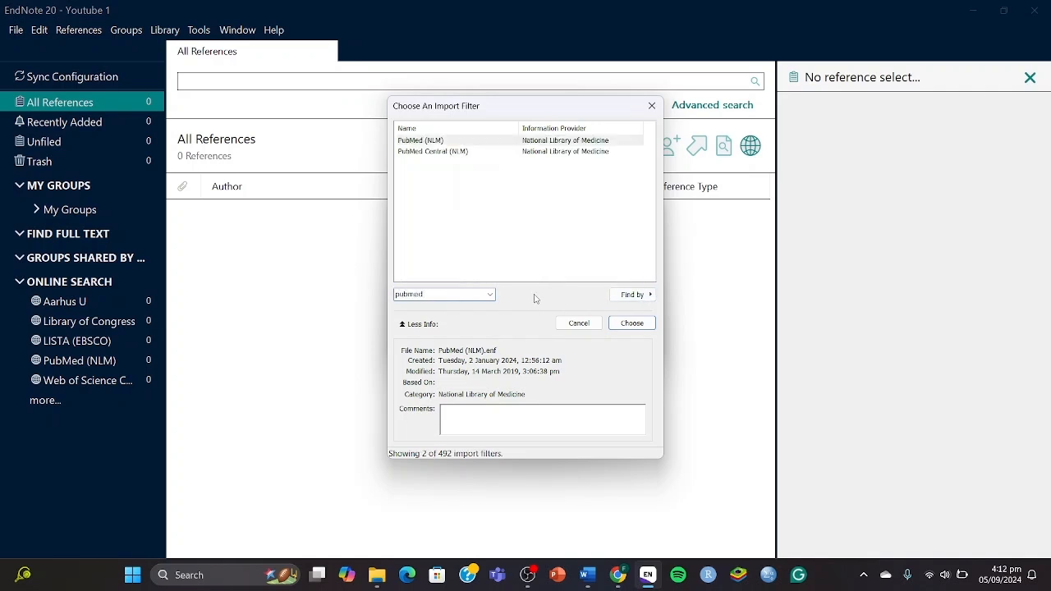
click(433, 145)
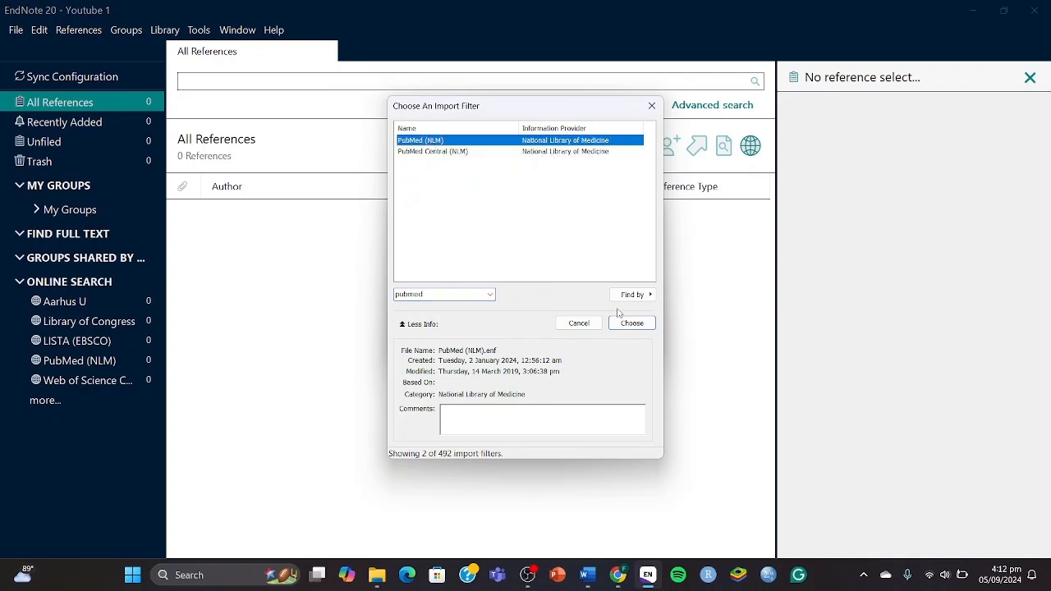
click(630, 324)
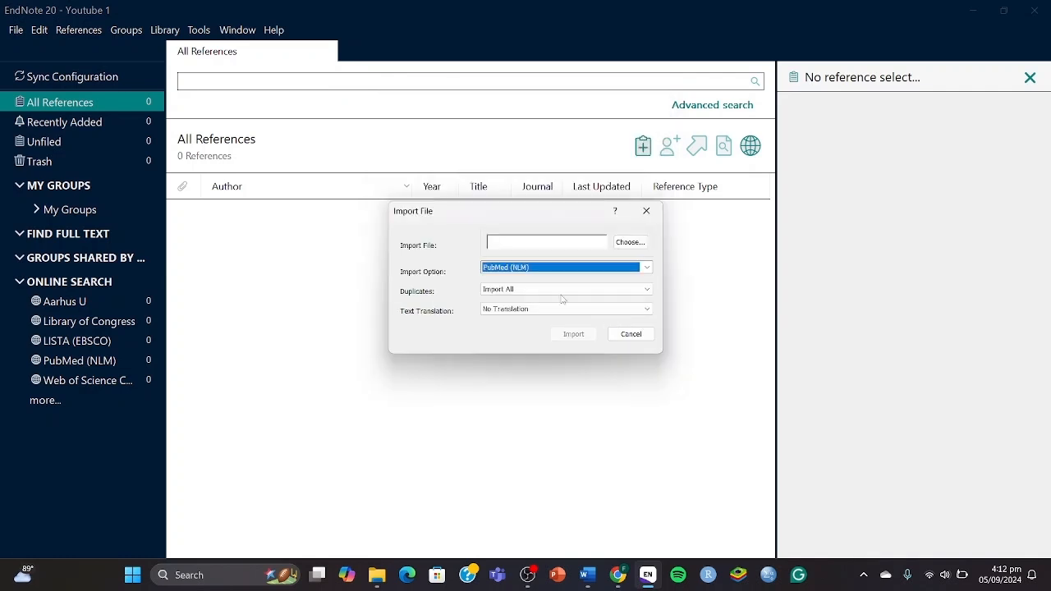
Keep duplicates on Import All and import pubmed-MigraineDi-set.nbib, giving 136 references.
click(516, 292)
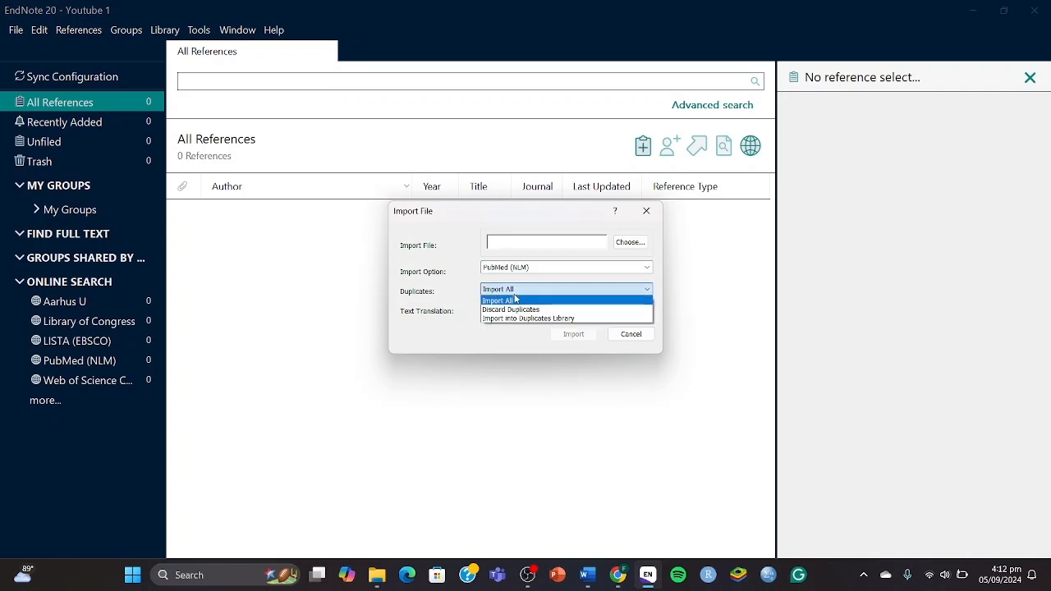
click(510, 303)
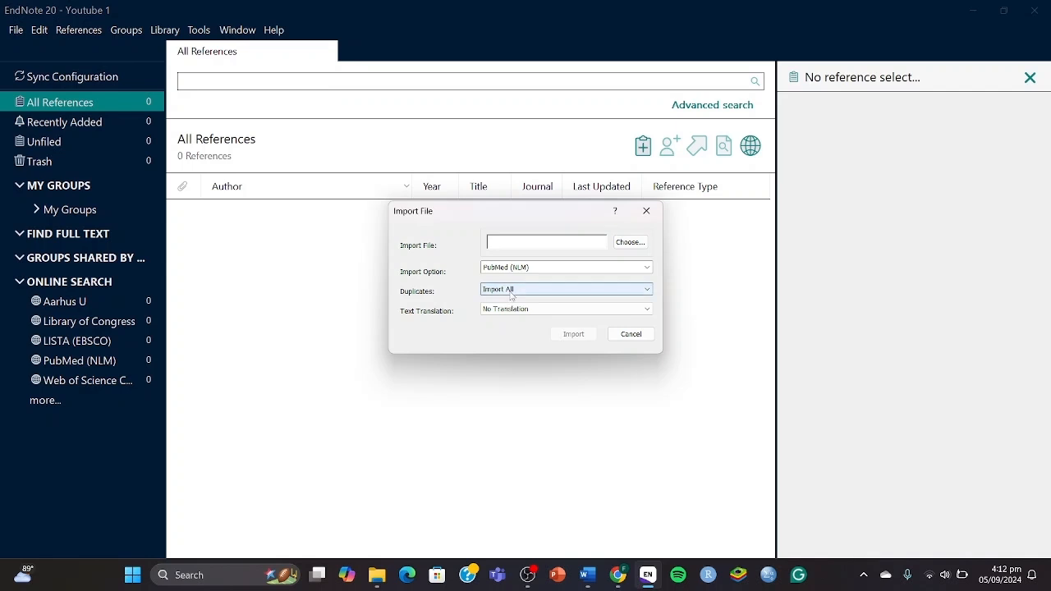
click(629, 243)
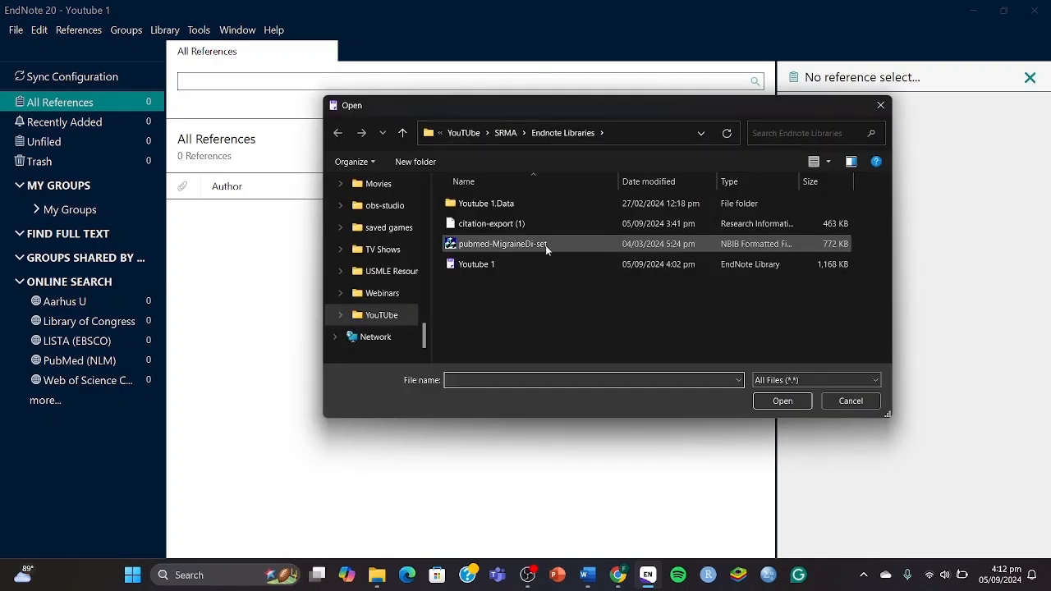
double_click(546, 244)
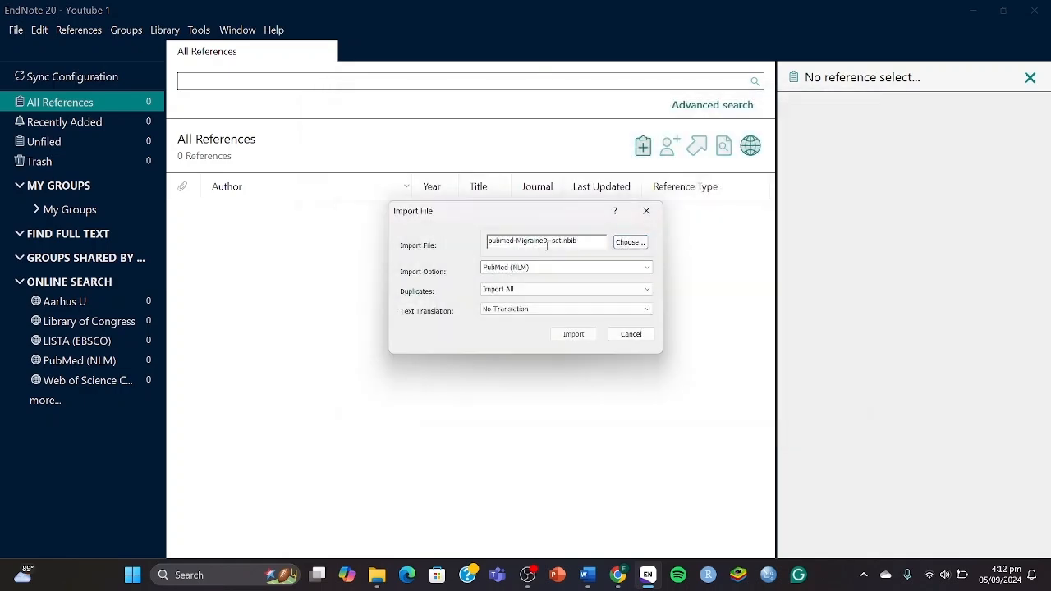
click(575, 335)
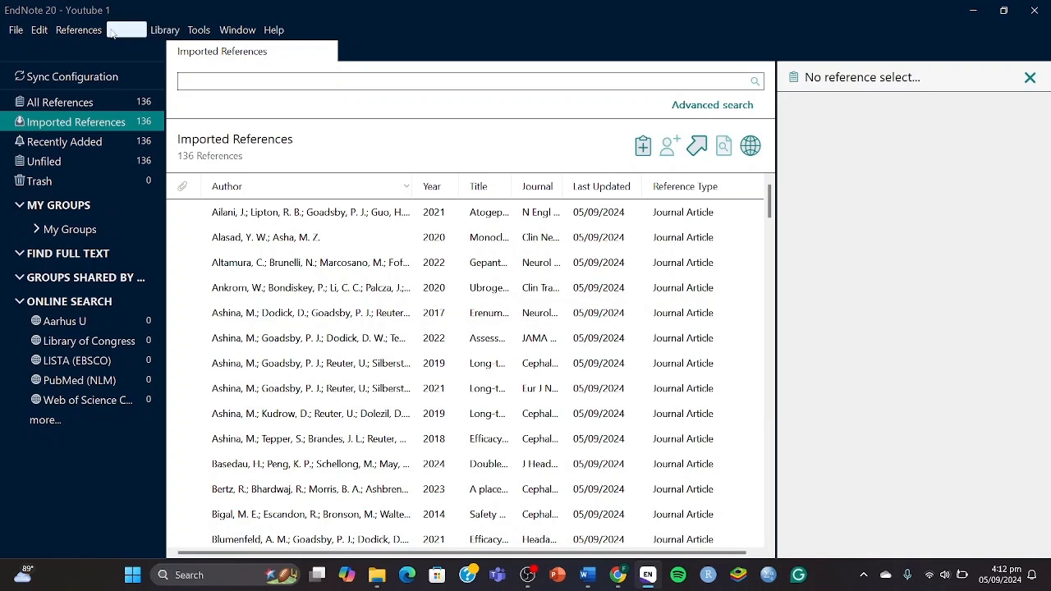
click(15, 29)
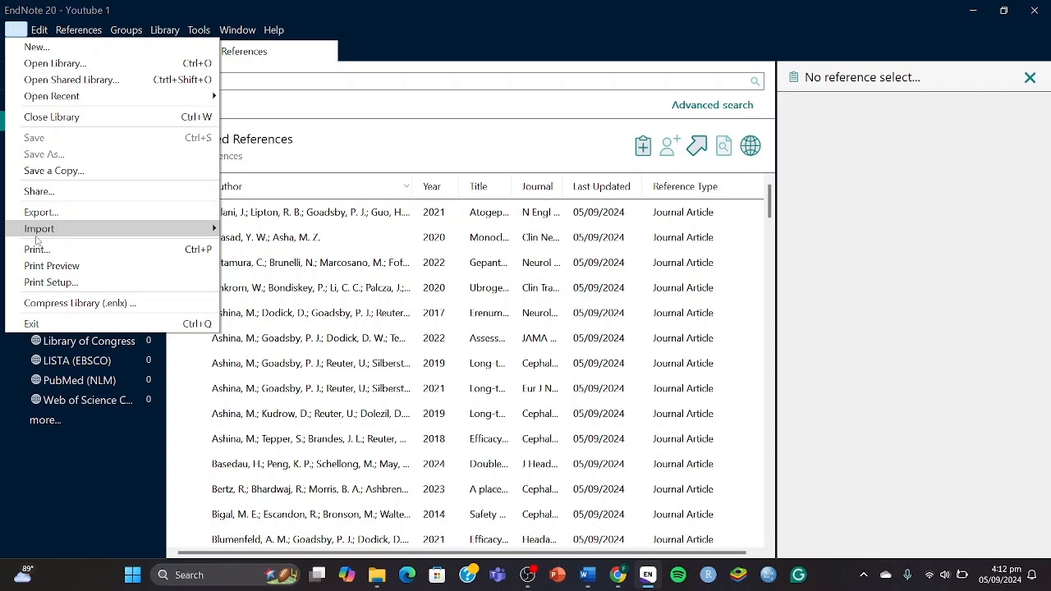
Import citation-export (1) with the Reference Manager (RIS) filter, bringing All References to 274.
mouse_move(36, 239)
click(247, 231)
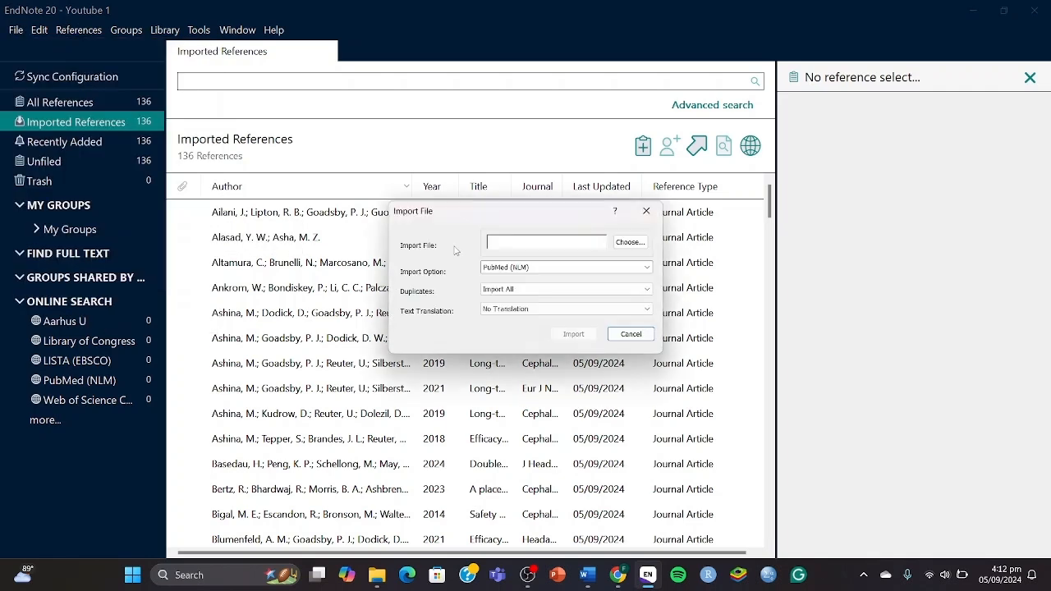
click(623, 243)
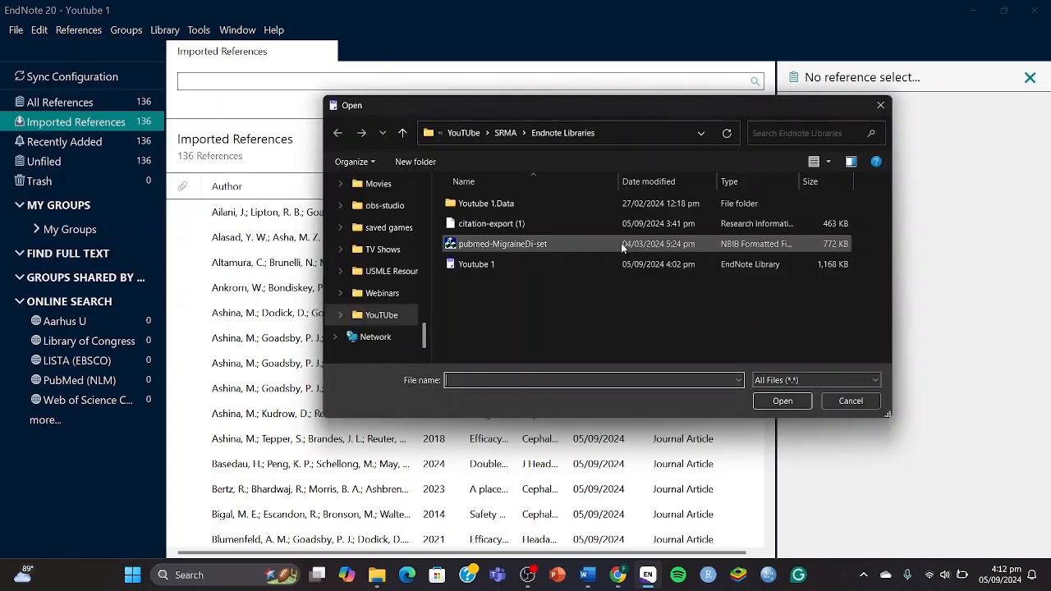
double_click(521, 233)
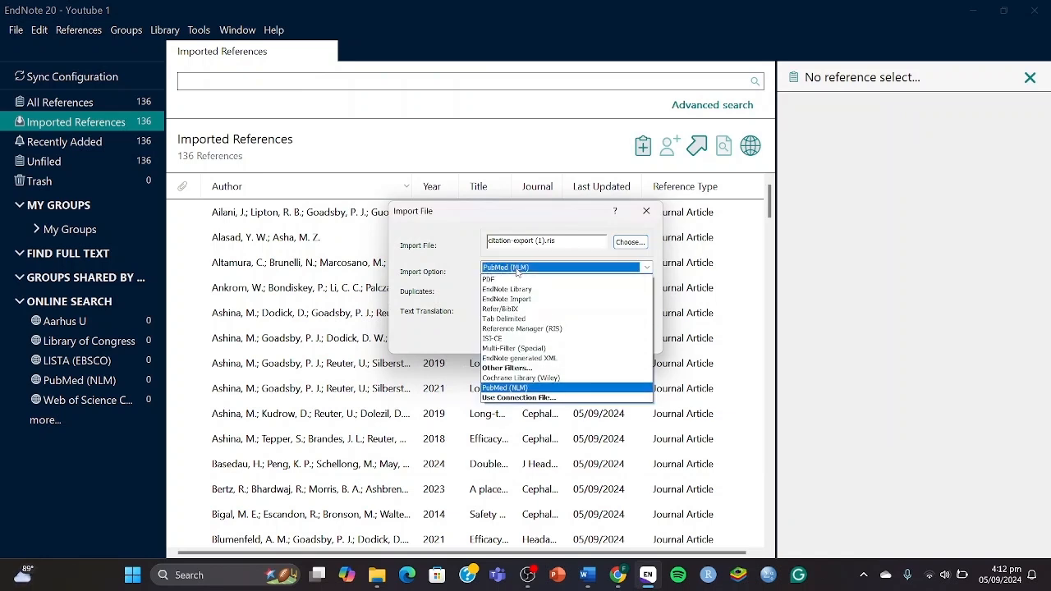
click(525, 267)
click(524, 328)
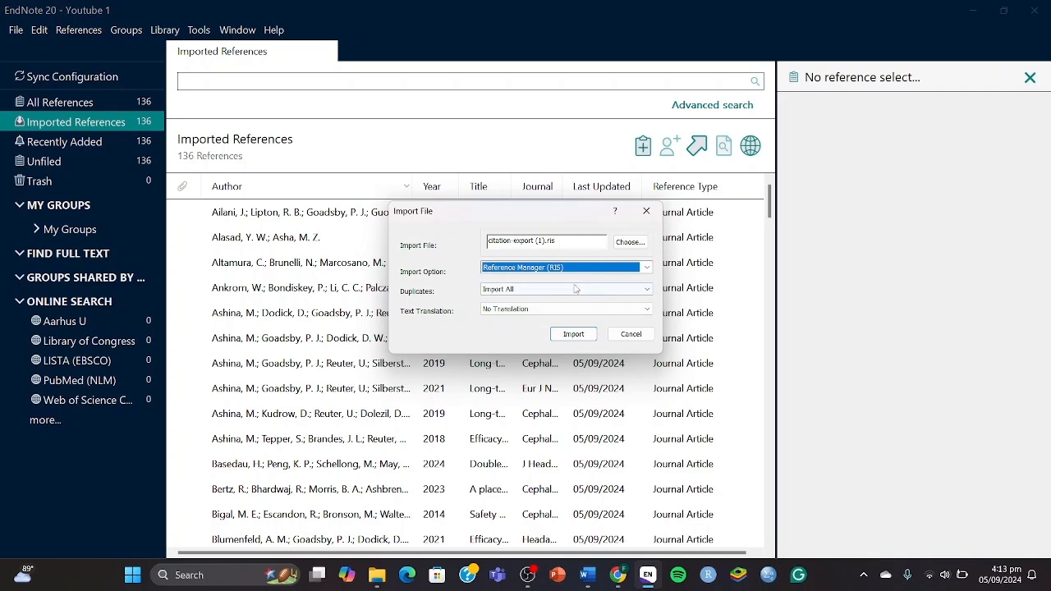
click(570, 334)
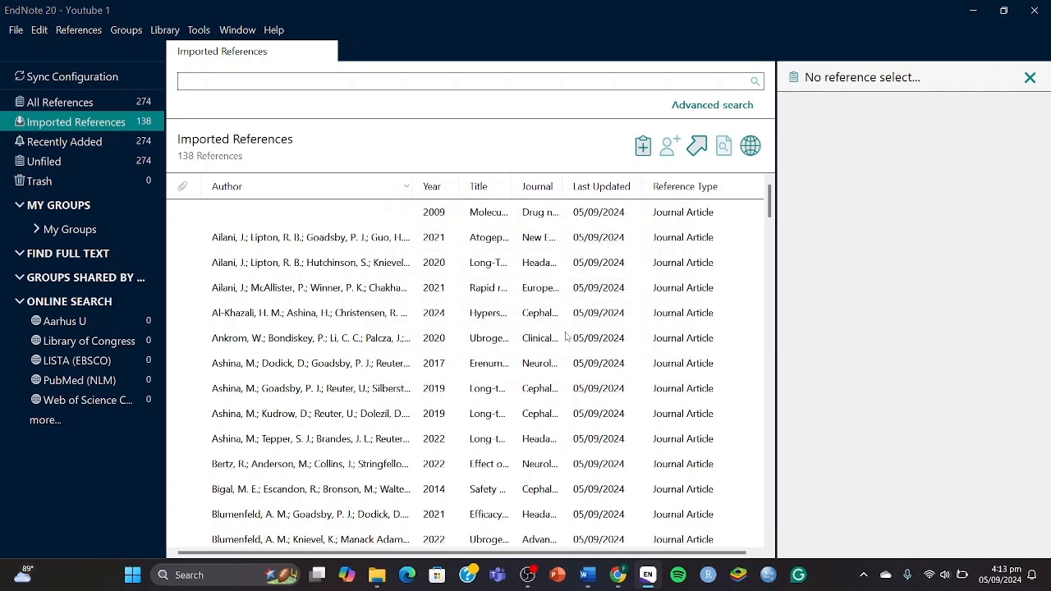
click(151, 104)
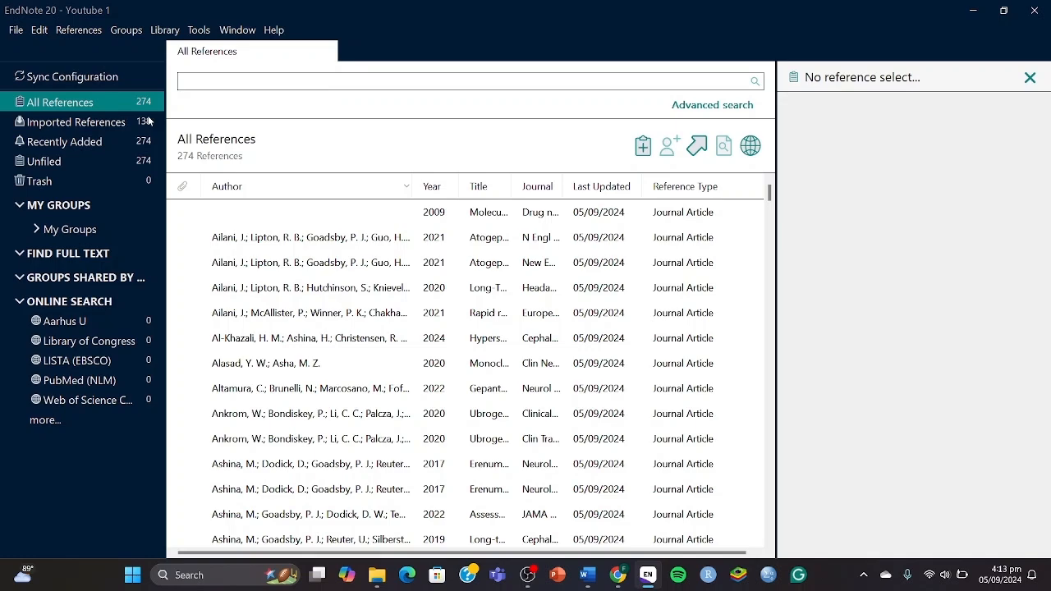
key(super+Tab)
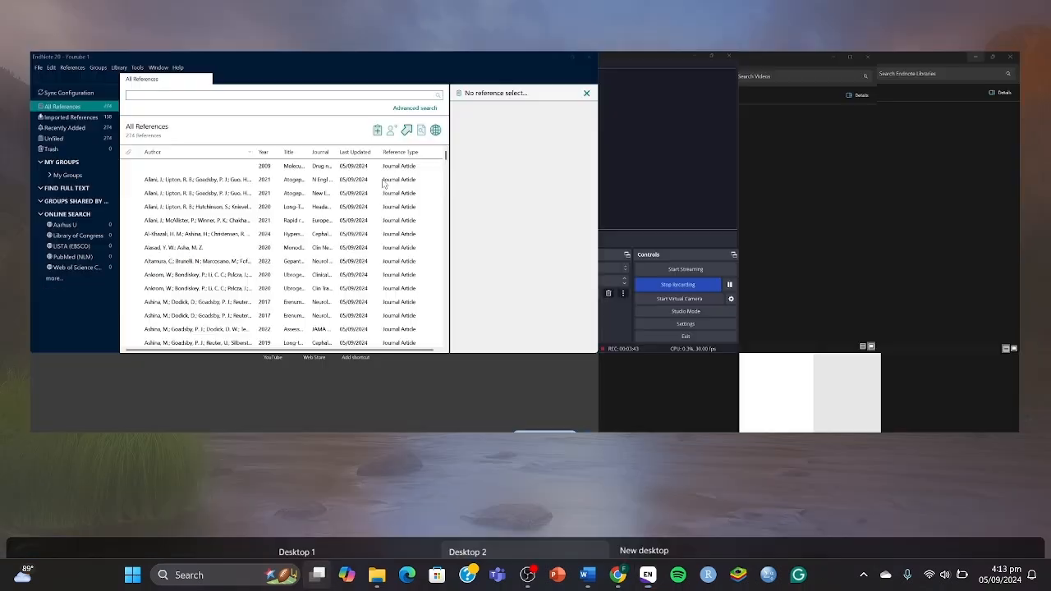
Below the search string in PICOS TABLE, type 'PubMed Searches: 136 Cochrane Searches: 138 Total: 274'.
click(622, 302)
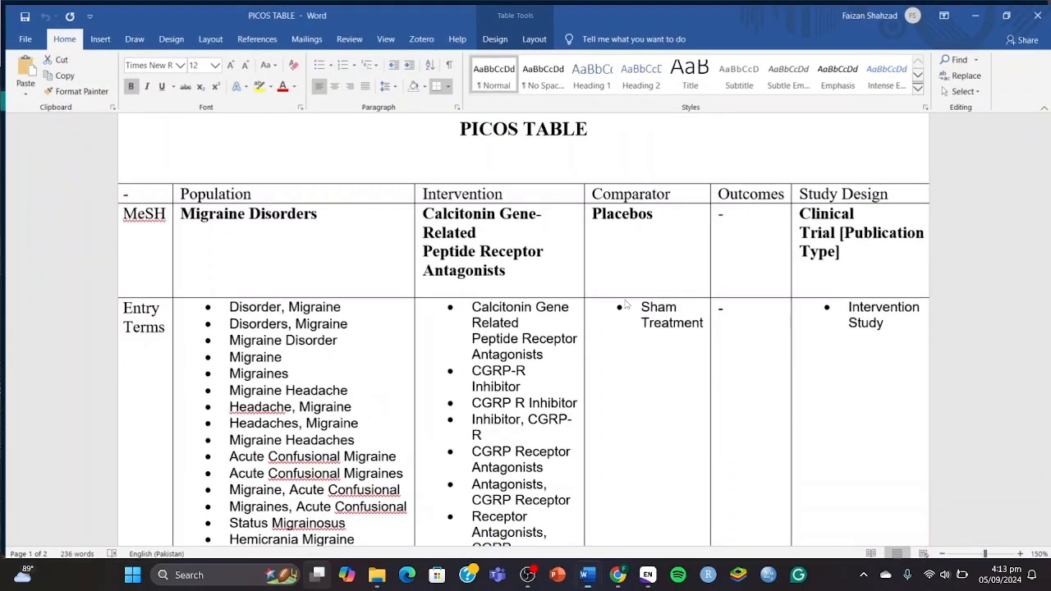
key(ctrl+n)
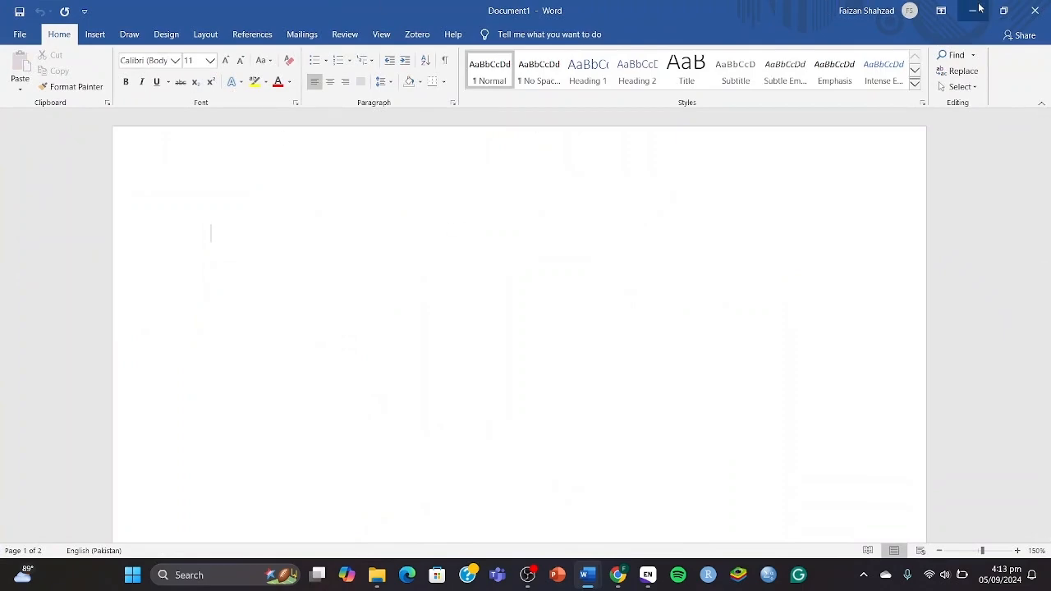
click(1035, 11)
scroll(563, 351, down, 10)
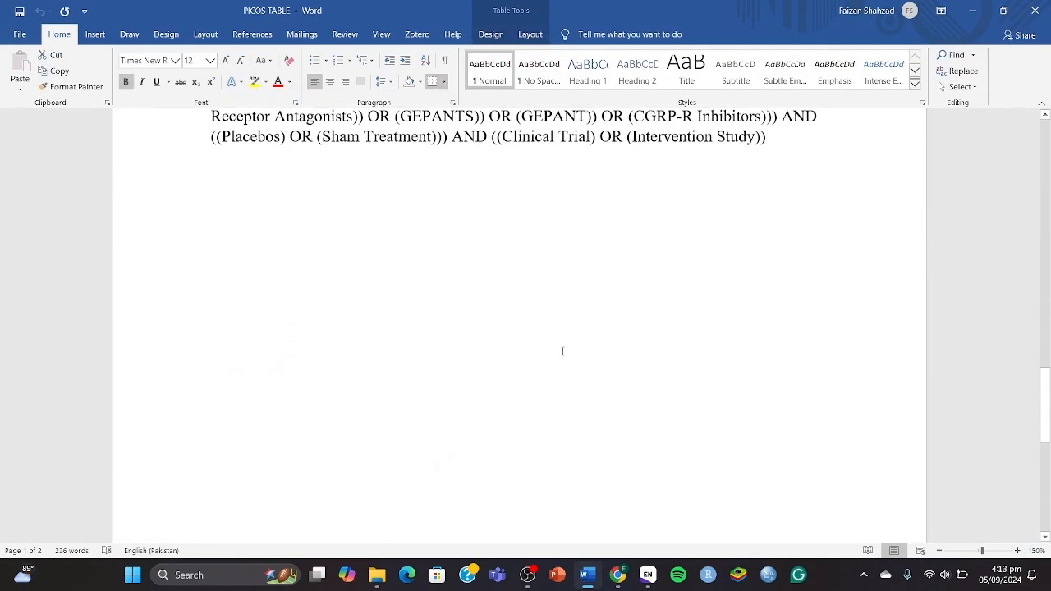
scroll(563, 352, up, 1)
click(791, 238)
key(Return)
key(Return)
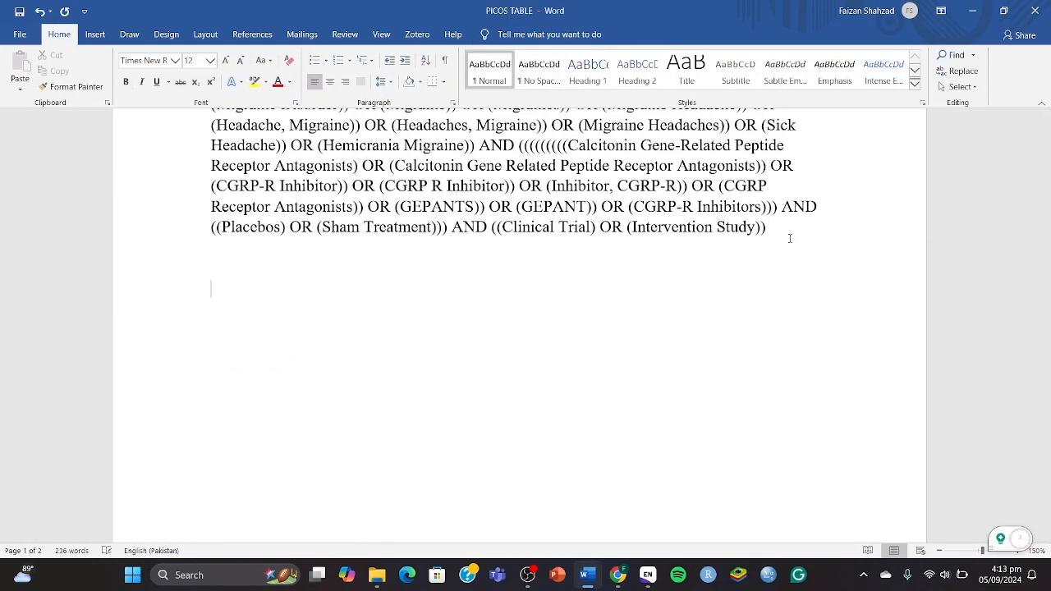
text(PubMed Searches:)
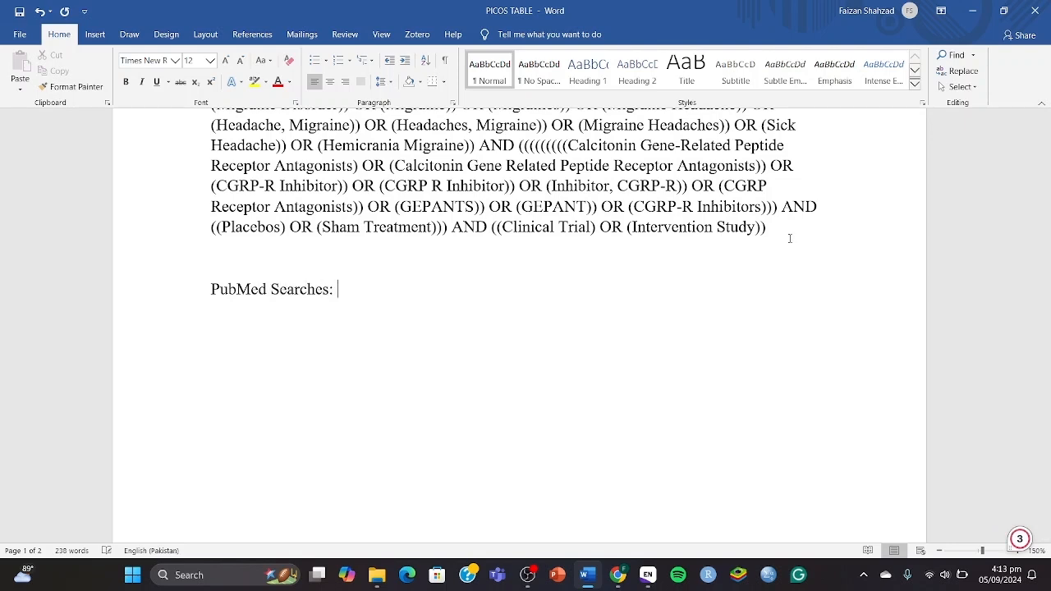
text( 136 )
text(Cochrane S)
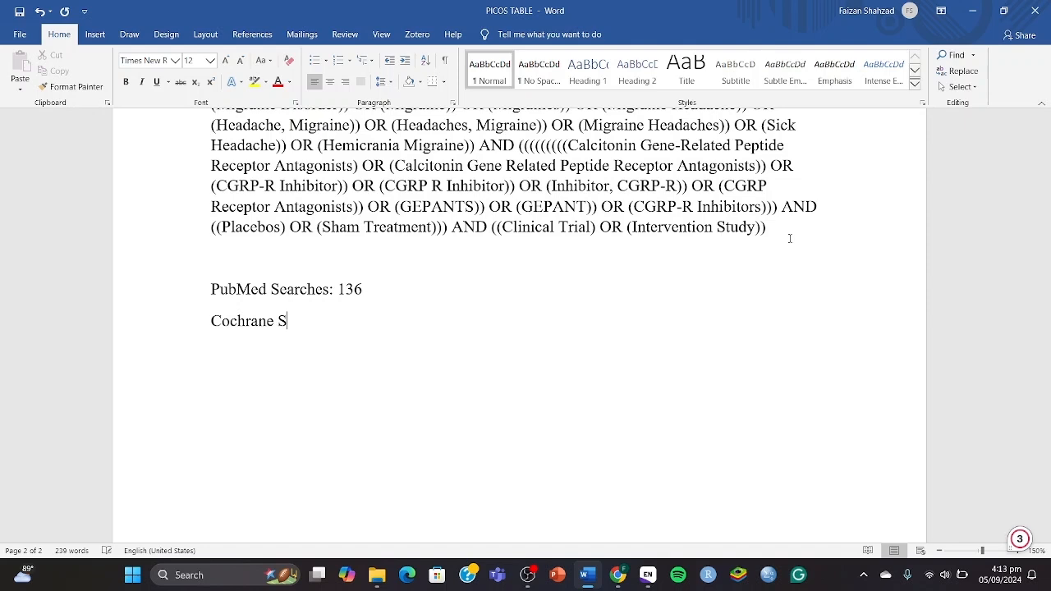
text(earches: 138 To)
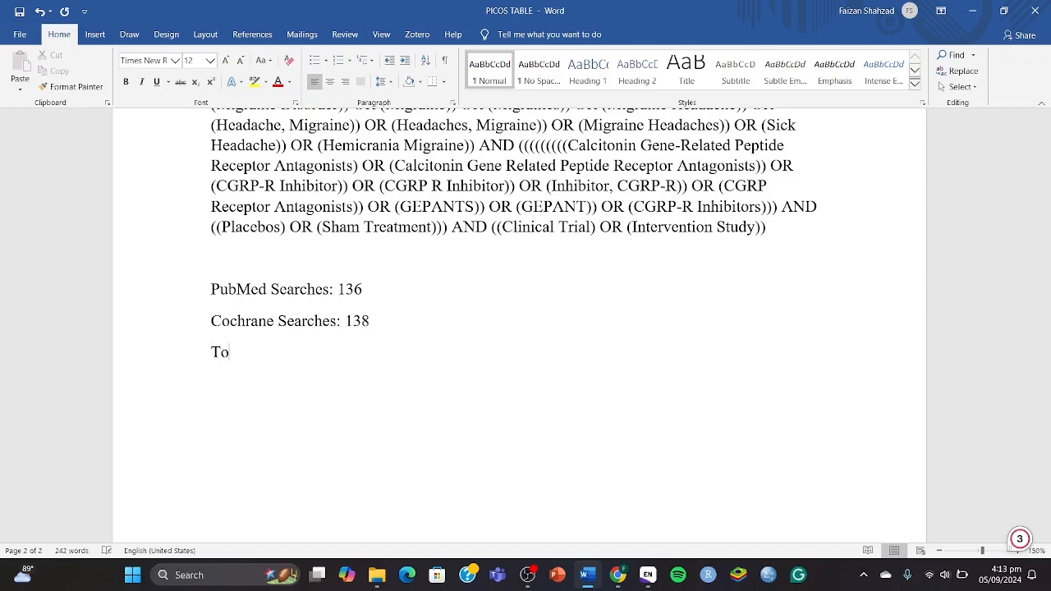
text(tal: 274)
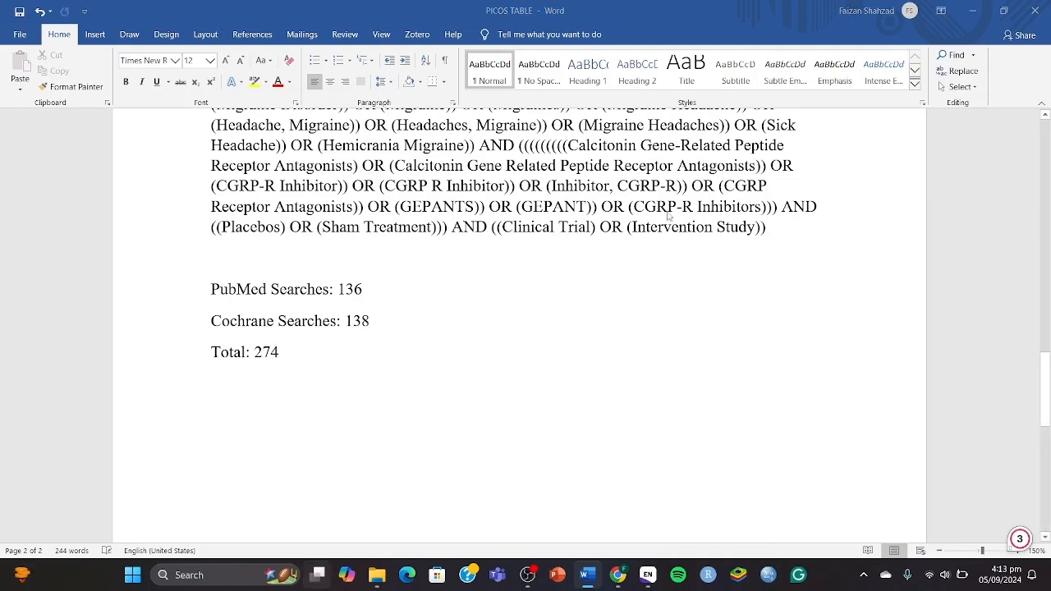
key(super+Tab)
click(411, 181)
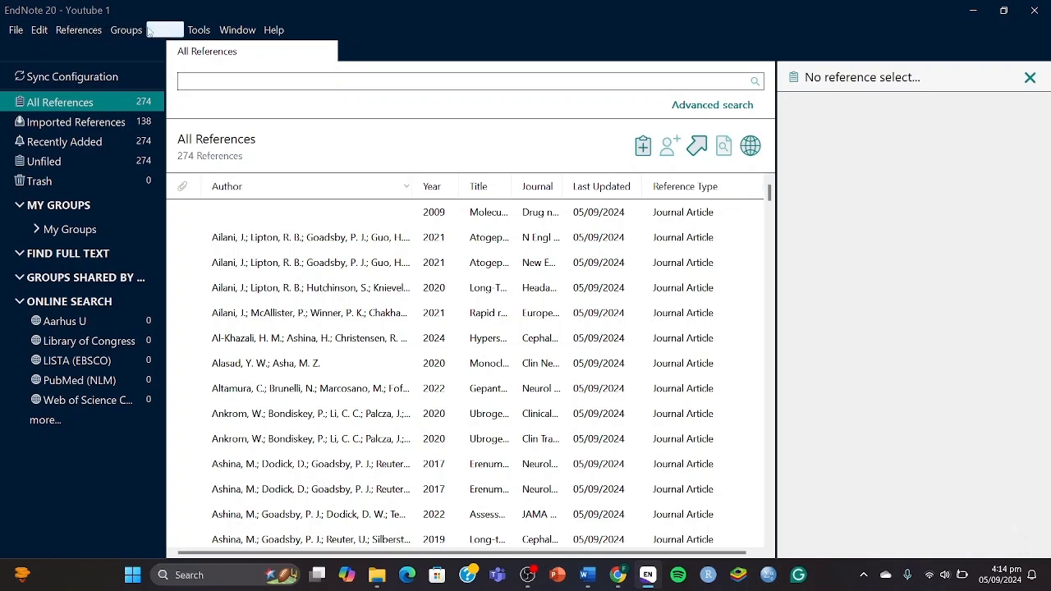
Run Library > Find Duplicates, flagging 129 duplicates, and compare the first pair's fields.
click(197, 31)
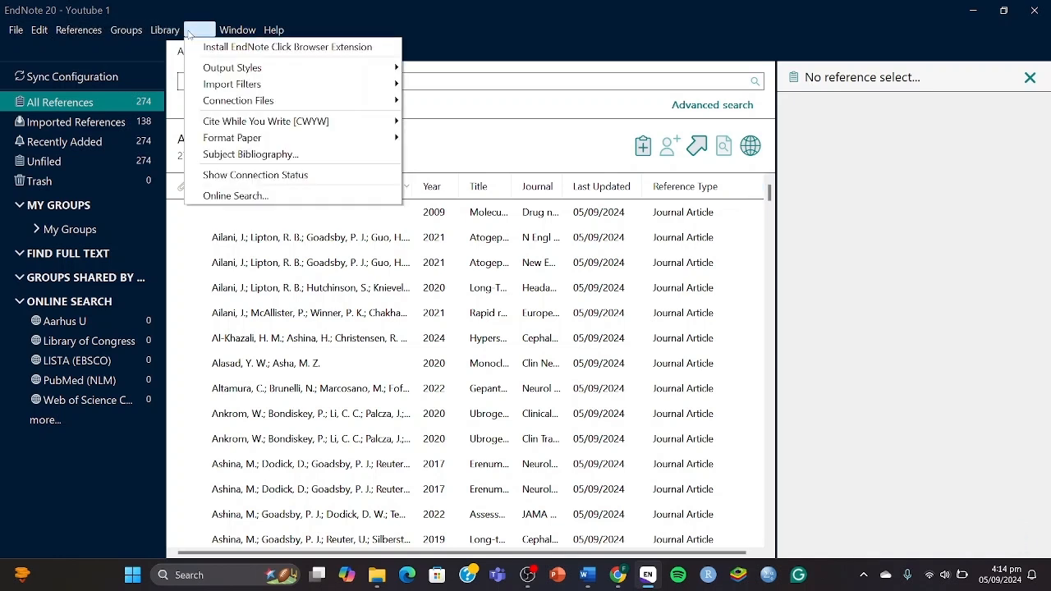
click(172, 31)
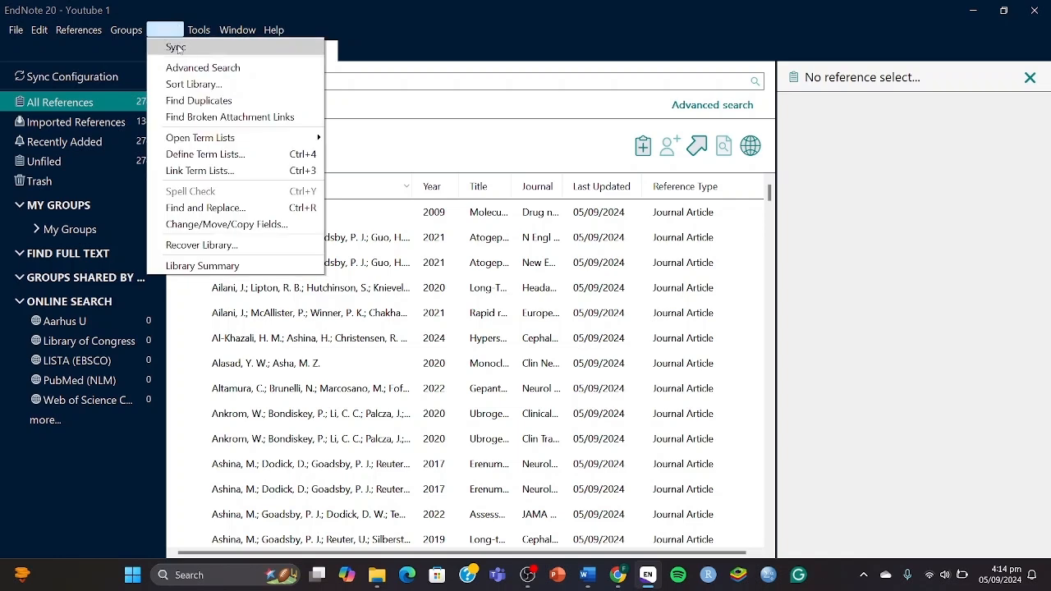
click(184, 101)
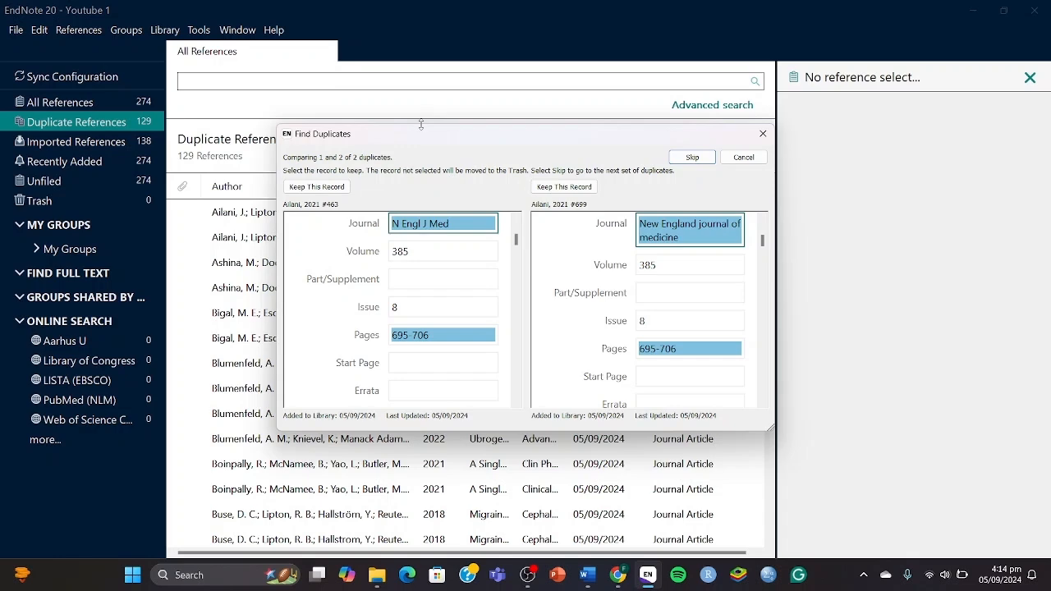
drag(420, 136, 608, 199)
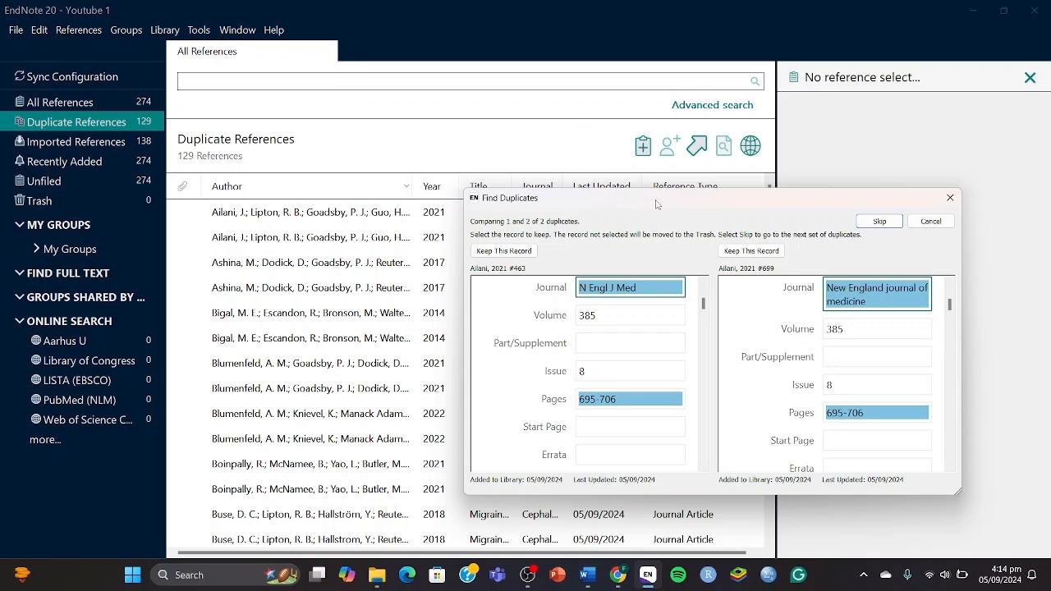
drag(662, 205, 449, 145)
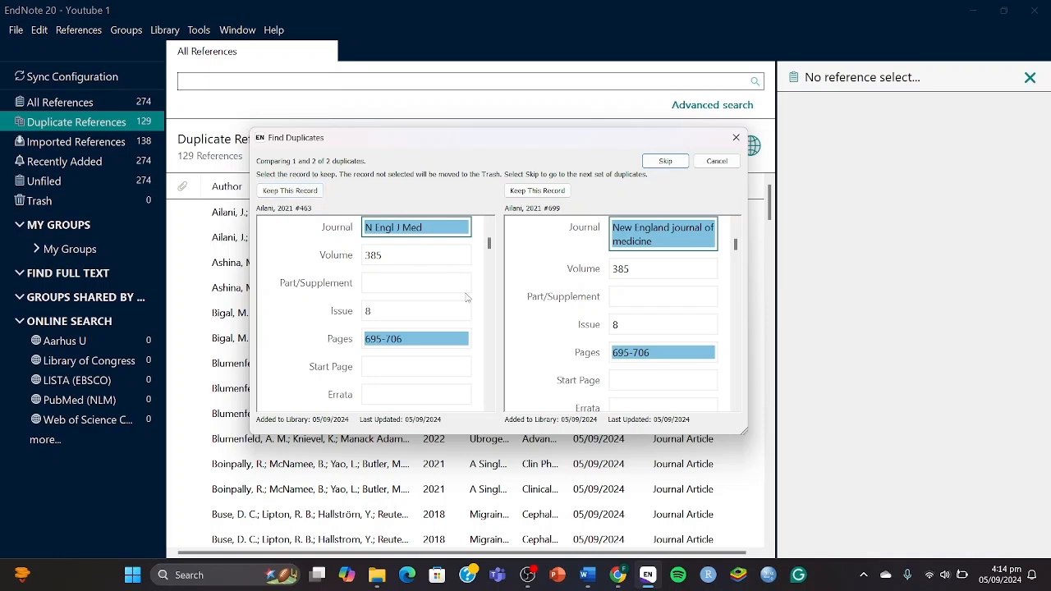
scroll(434, 313, down, 5)
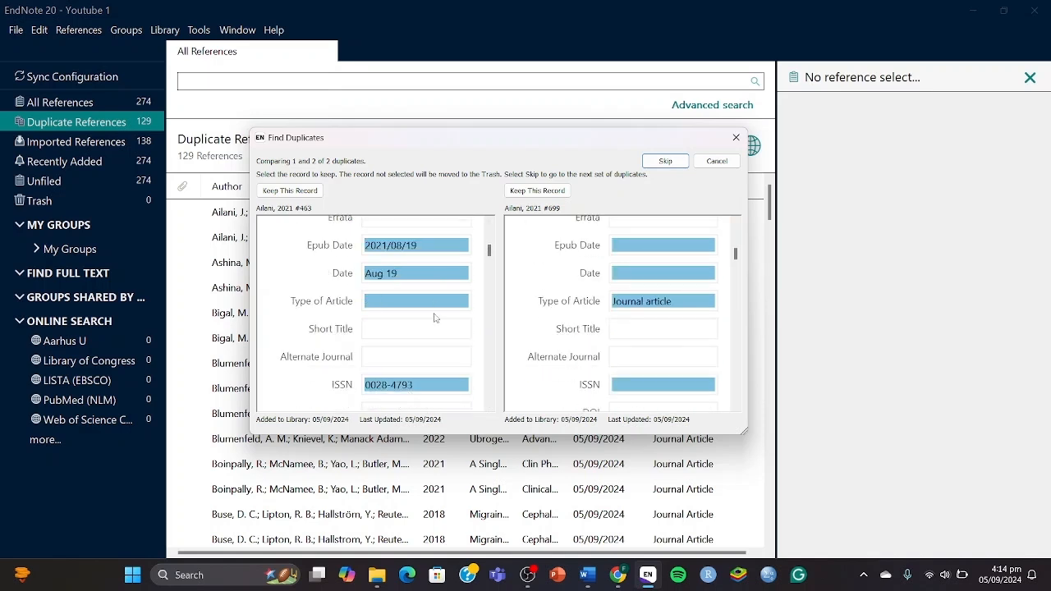
scroll(649, 332, down, 4)
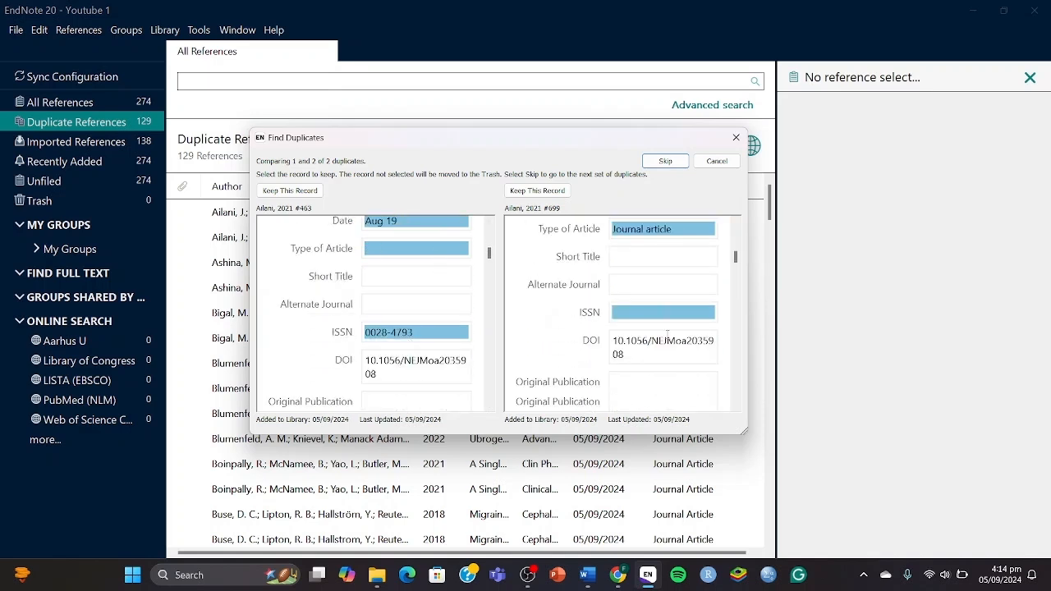
scroll(667, 337, up, 3)
scroll(397, 336, up, 3)
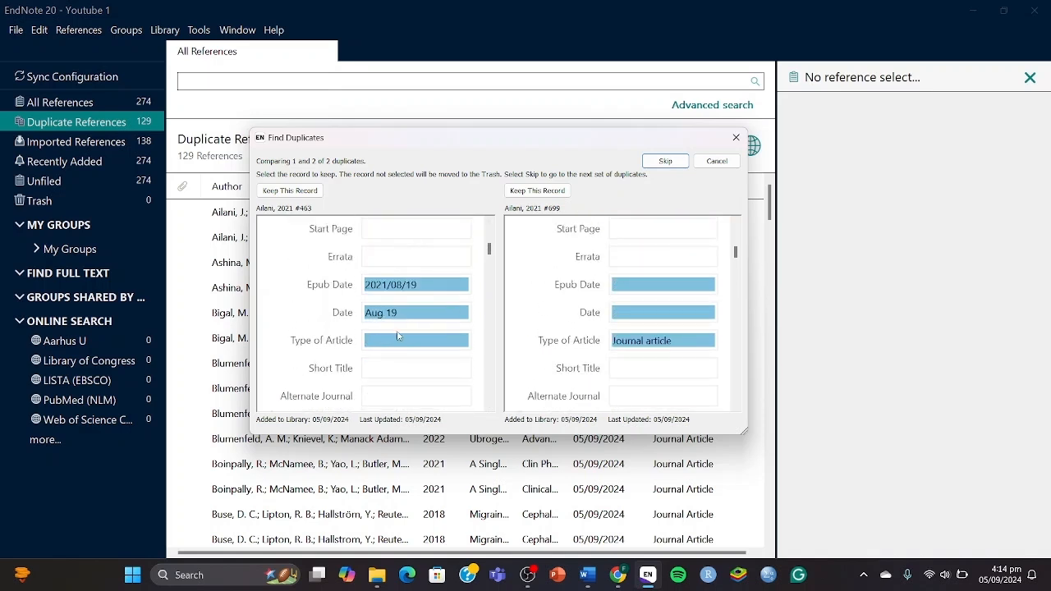
scroll(649, 333, down, 8)
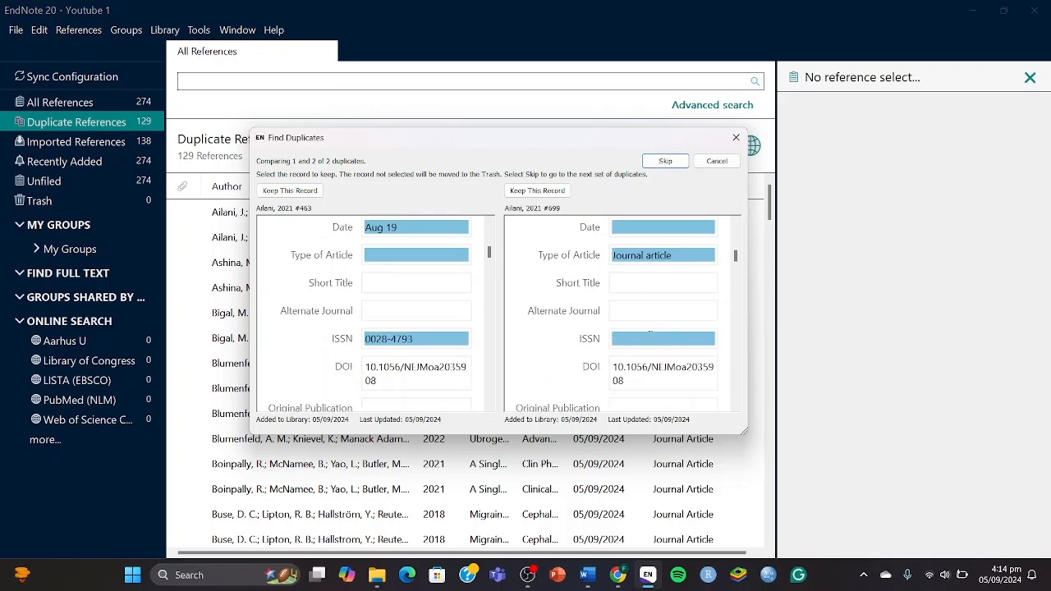
scroll(653, 341, down, 5)
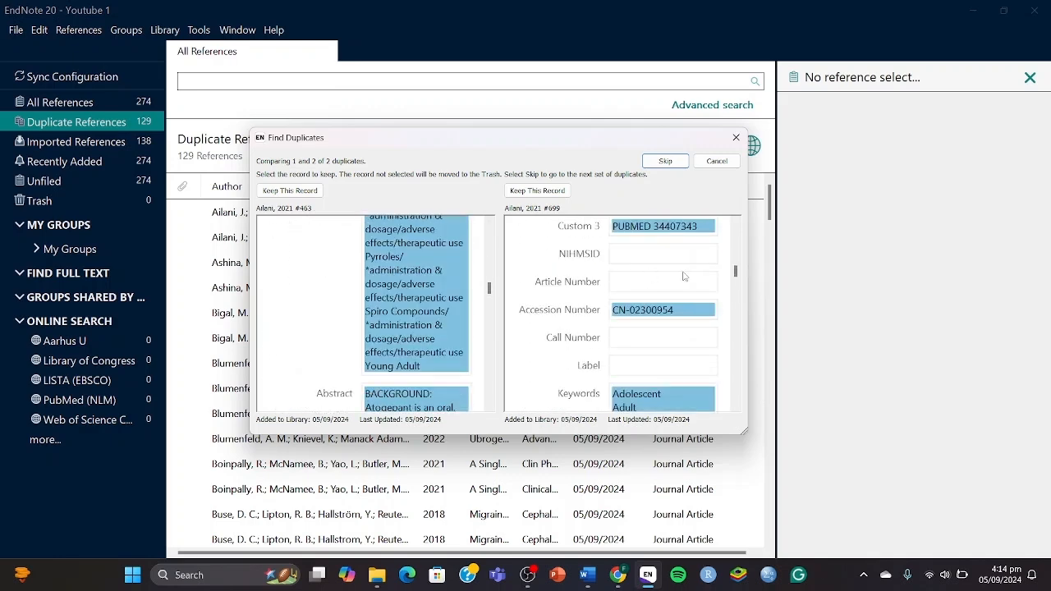
scroll(684, 279, up, 8)
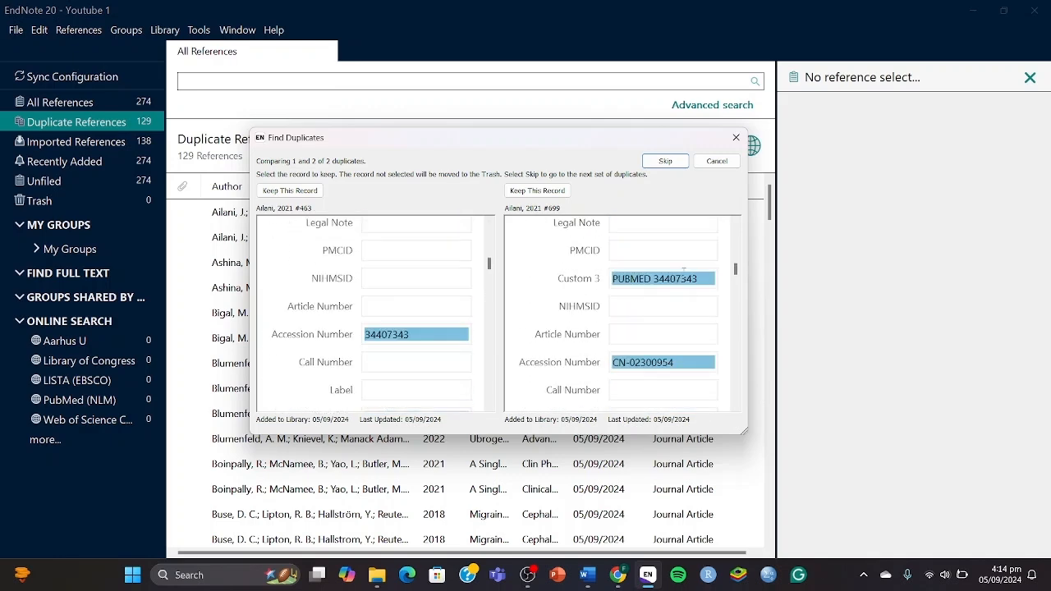
scroll(660, 349, up, 3)
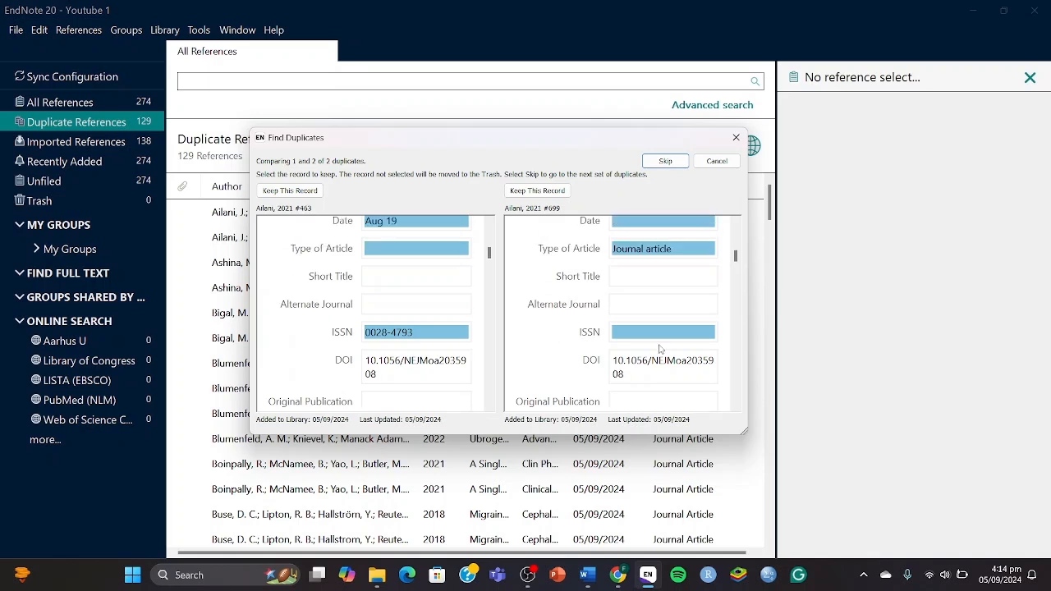
scroll(643, 329, up, 10)
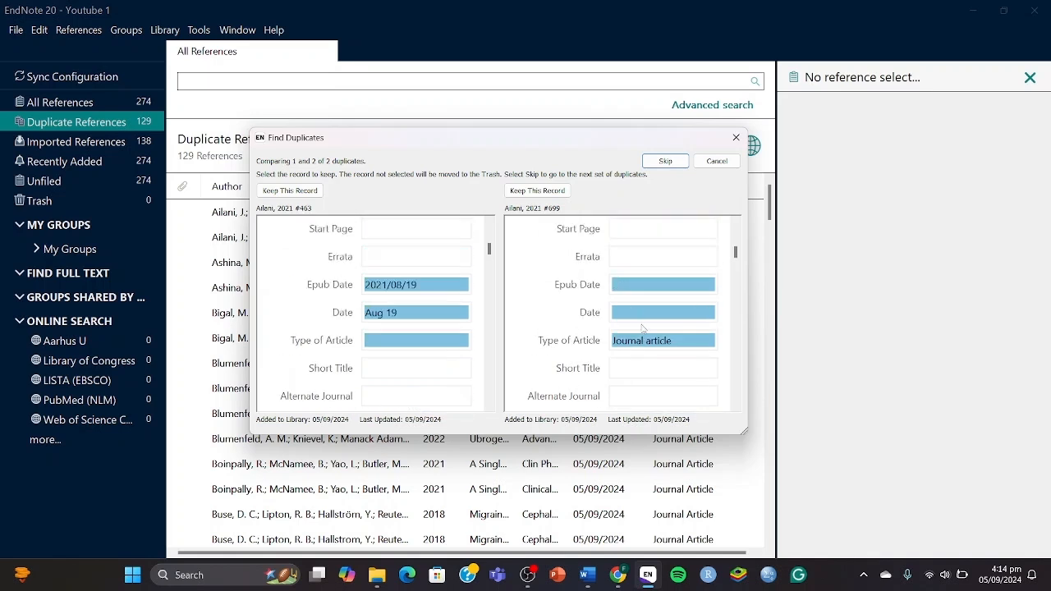
scroll(631, 308, down, 3)
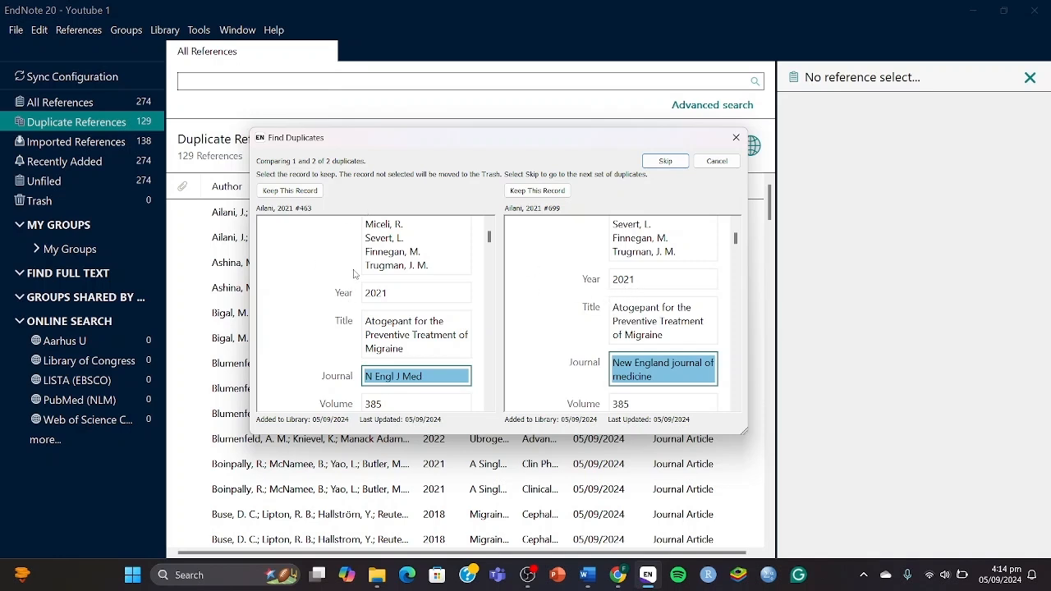
Keep records #463, #582, the LBR-101 record, #518 and #547 for the first five pairs.
click(308, 190)
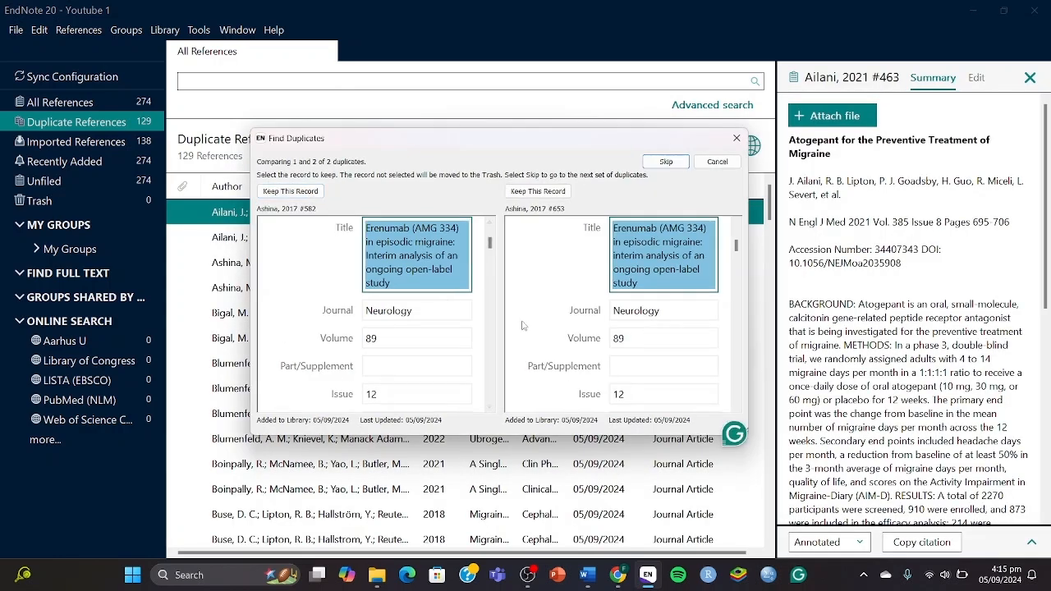
scroll(427, 333, down, 6)
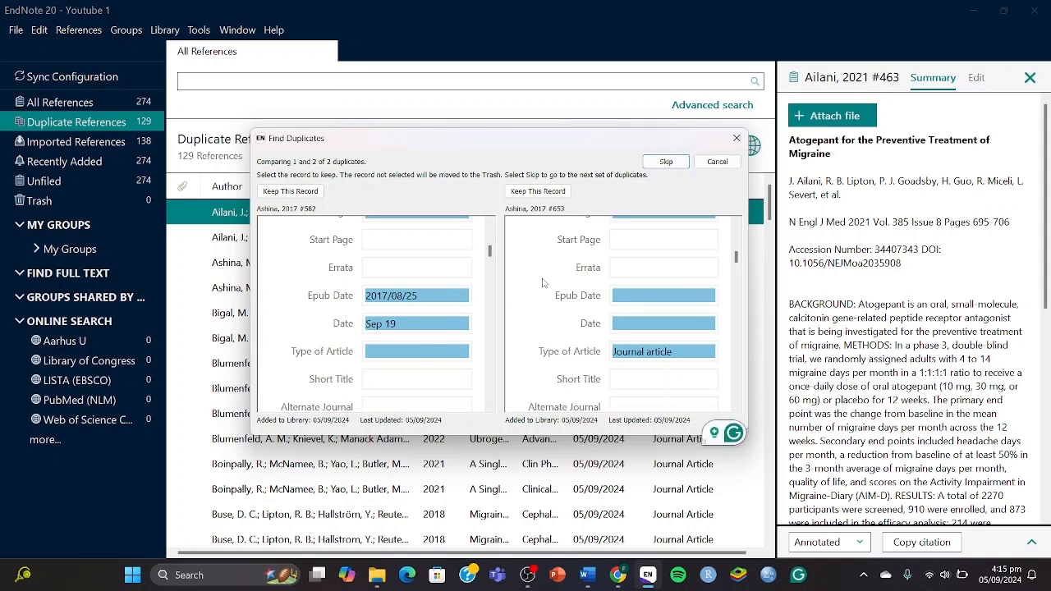
click(283, 191)
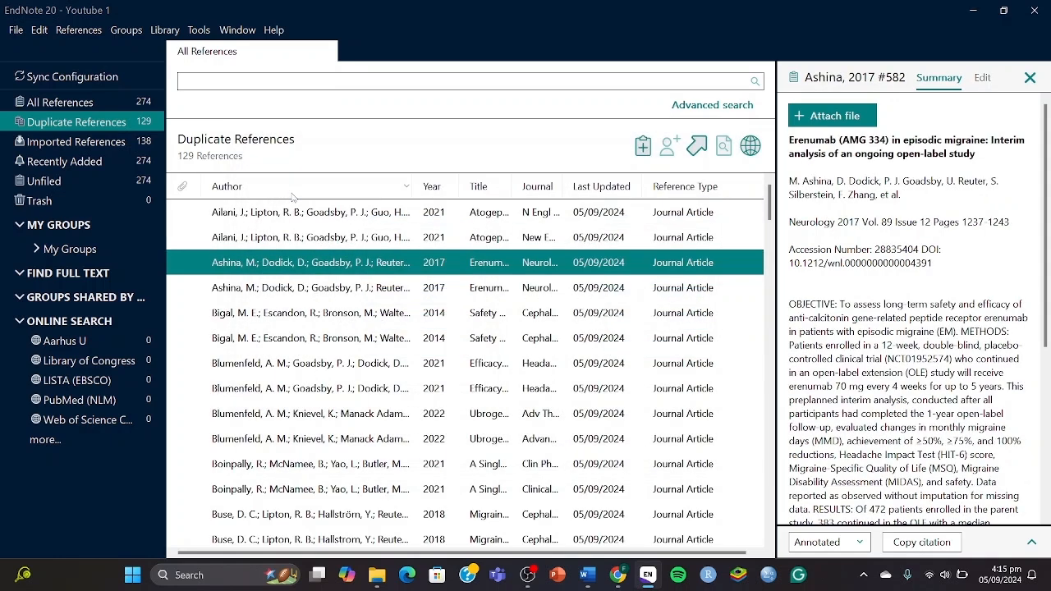
click(294, 193)
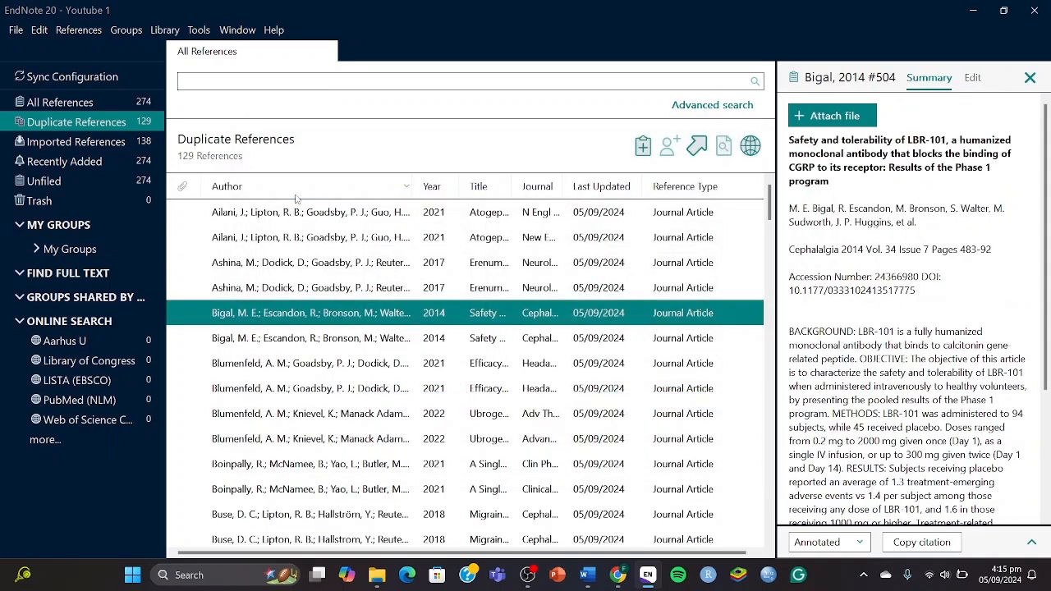
click(294, 191)
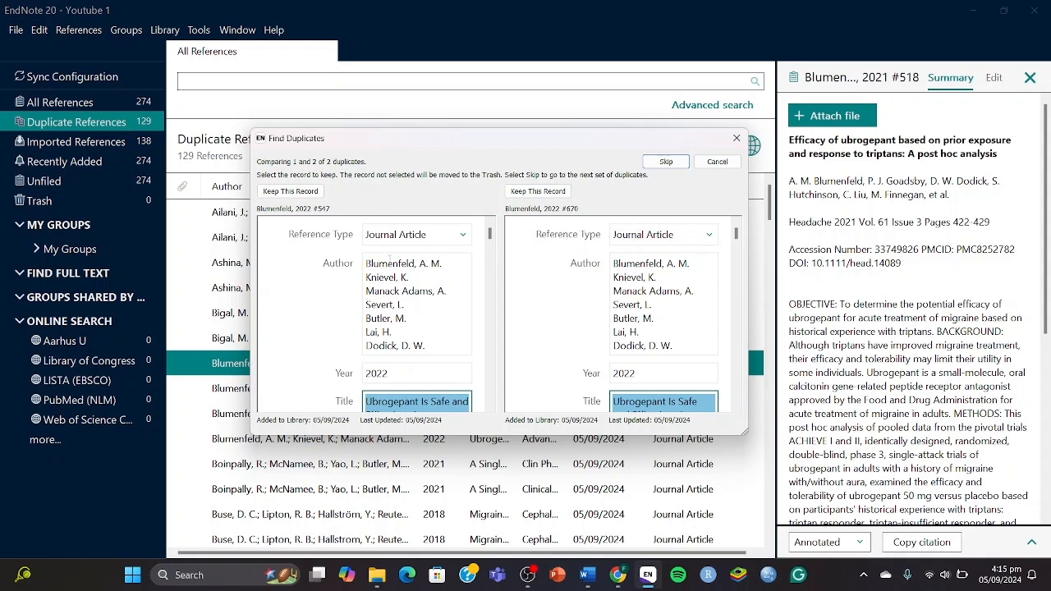
scroll(430, 326, down, 1)
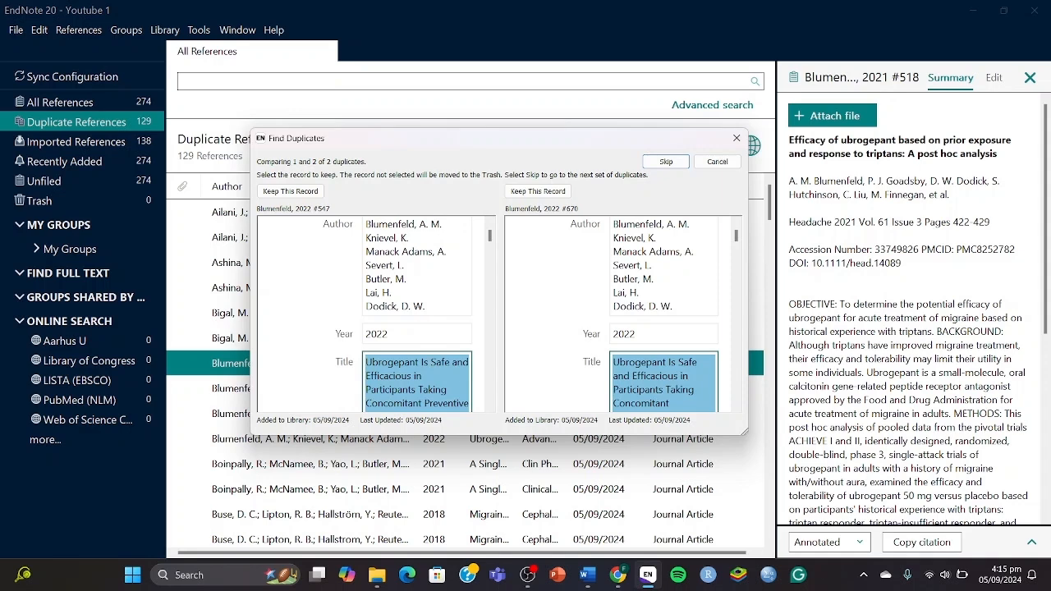
scroll(466, 345, down, 6)
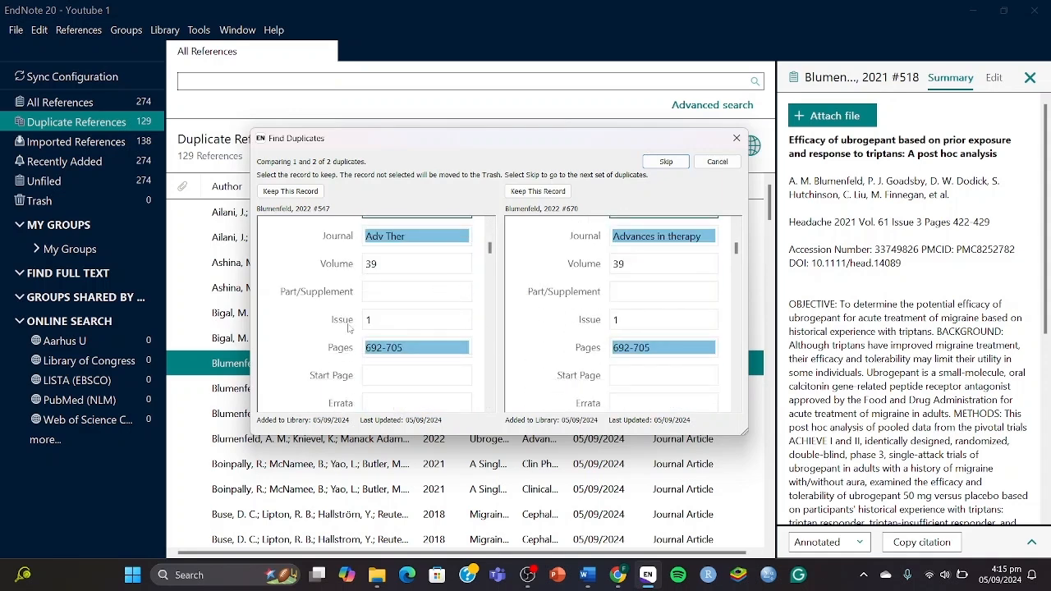
click(304, 193)
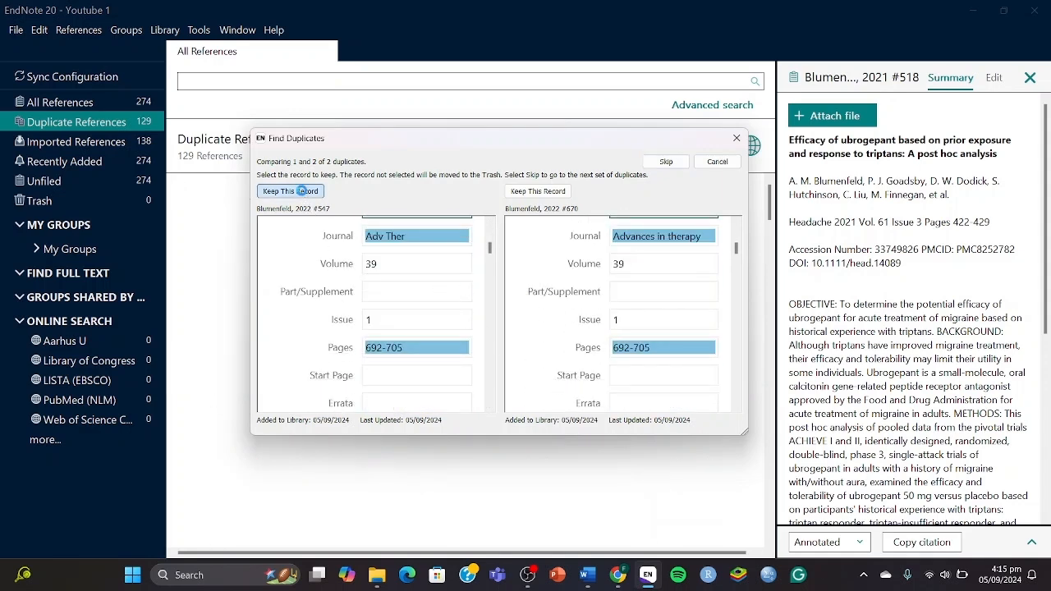
Keep one record of each next pair, including the Buse, Christensen, Connor and Croop 2019 duplicates.
click(303, 194)
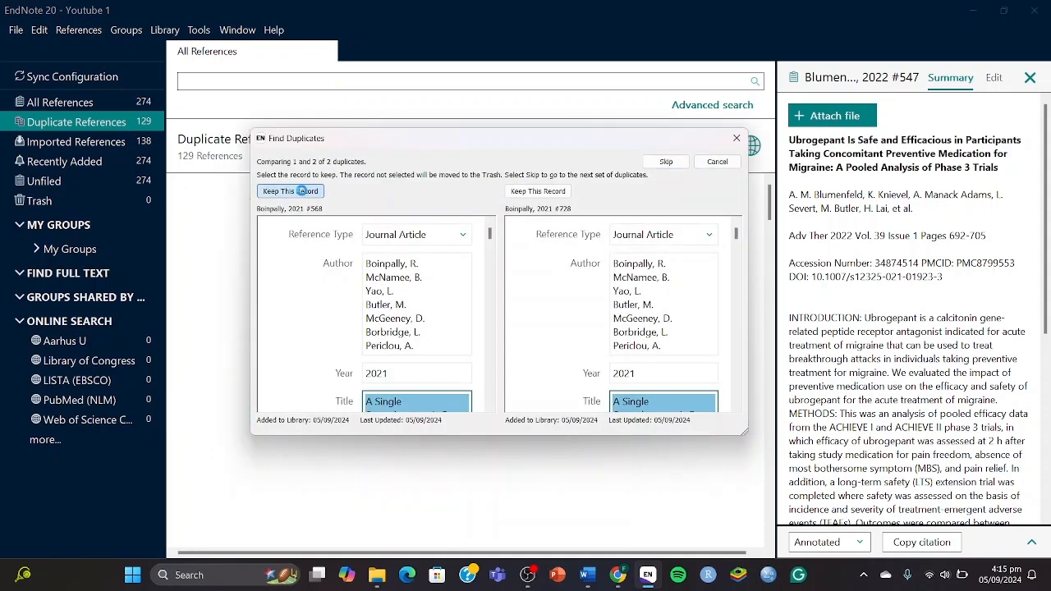
scroll(389, 364, down, 15)
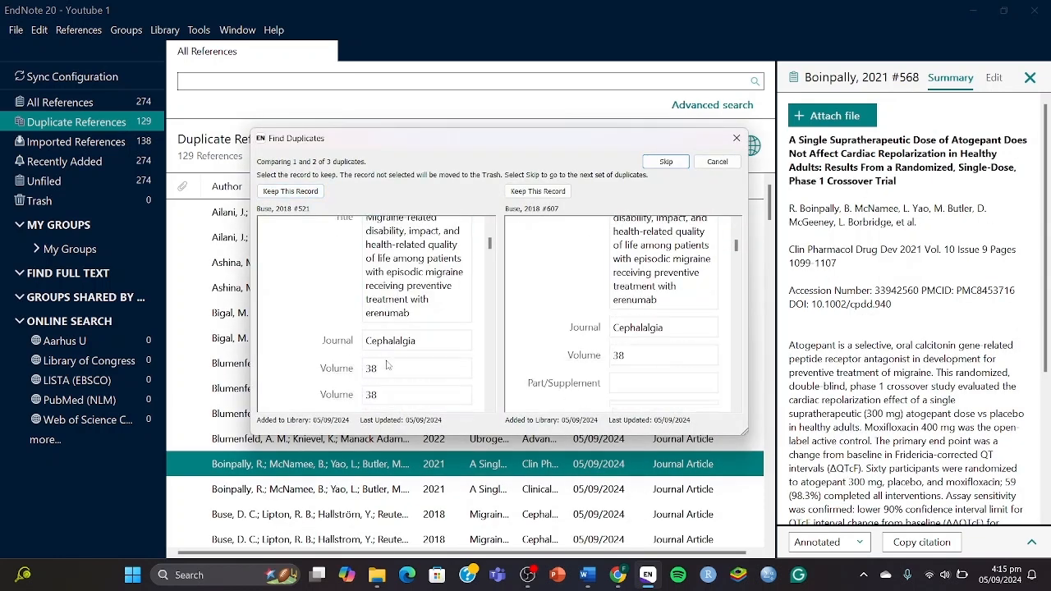
scroll(389, 364, down, 5)
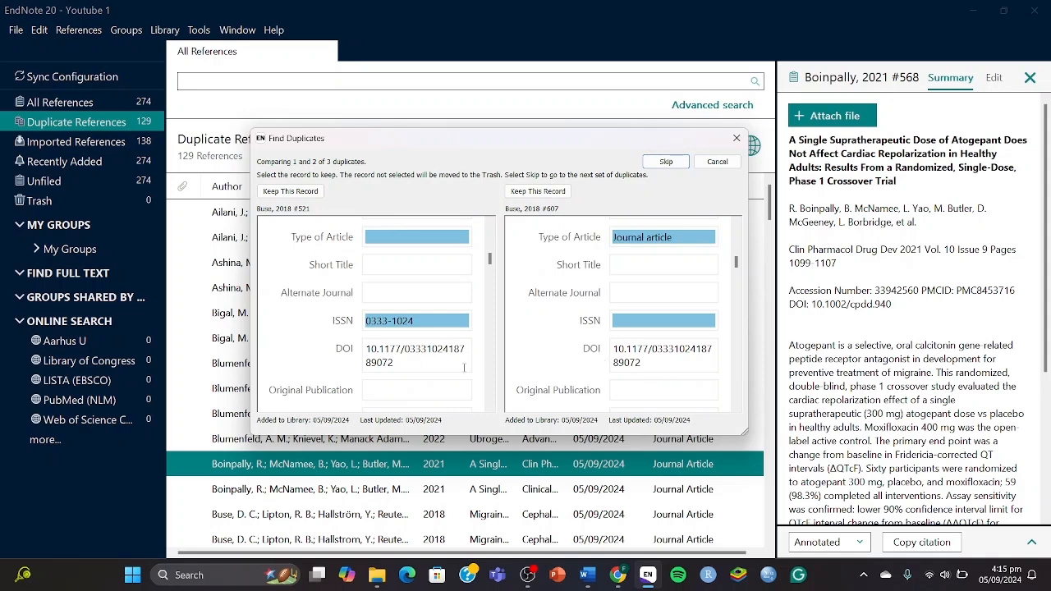
scroll(432, 390, up, 6)
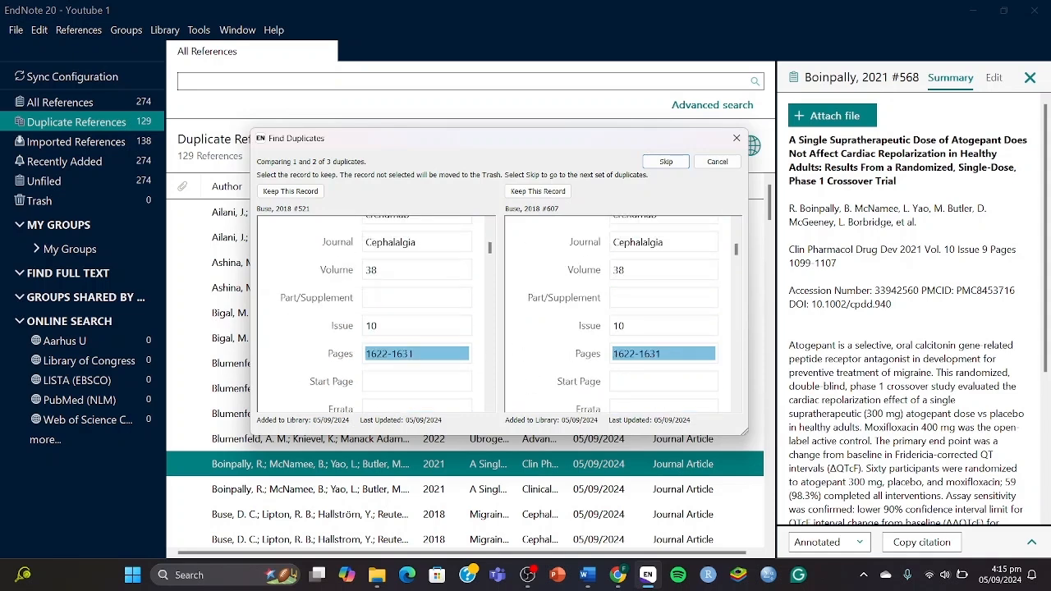
scroll(376, 313, up, 3)
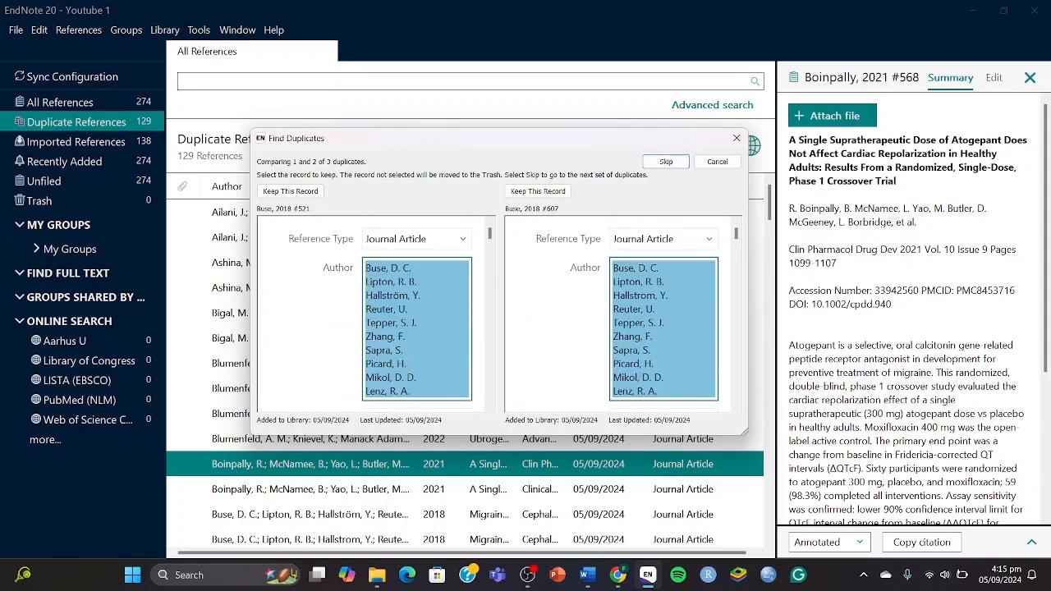
click(313, 191)
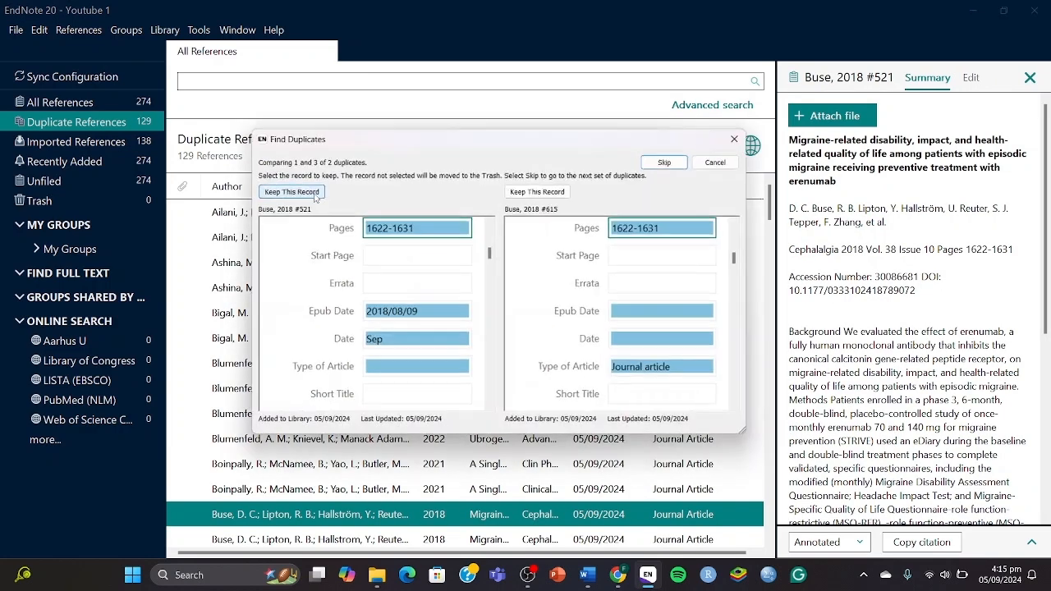
click(313, 191)
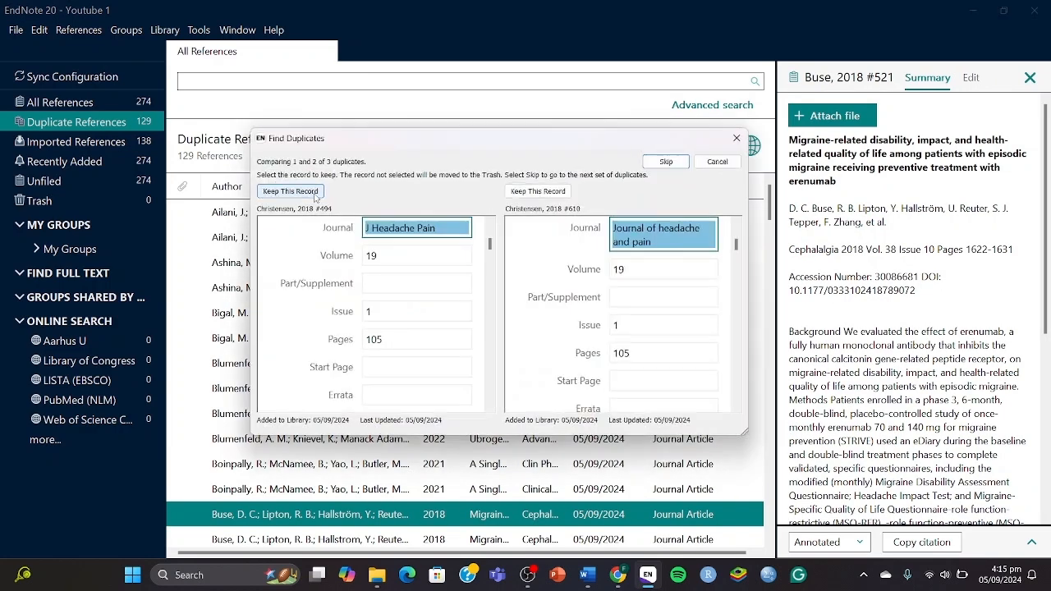
click(313, 192)
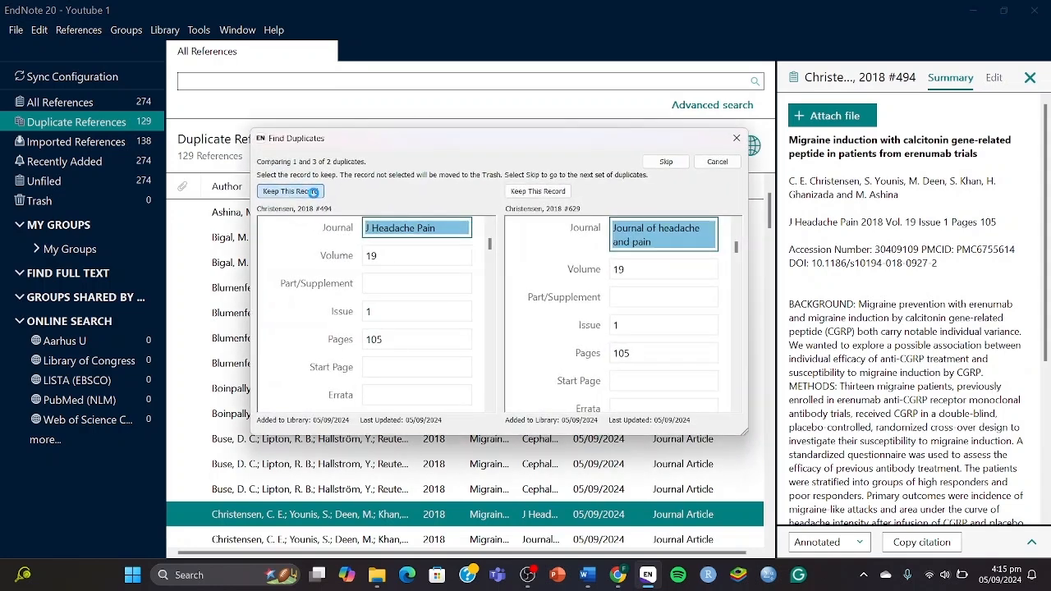
click(314, 196)
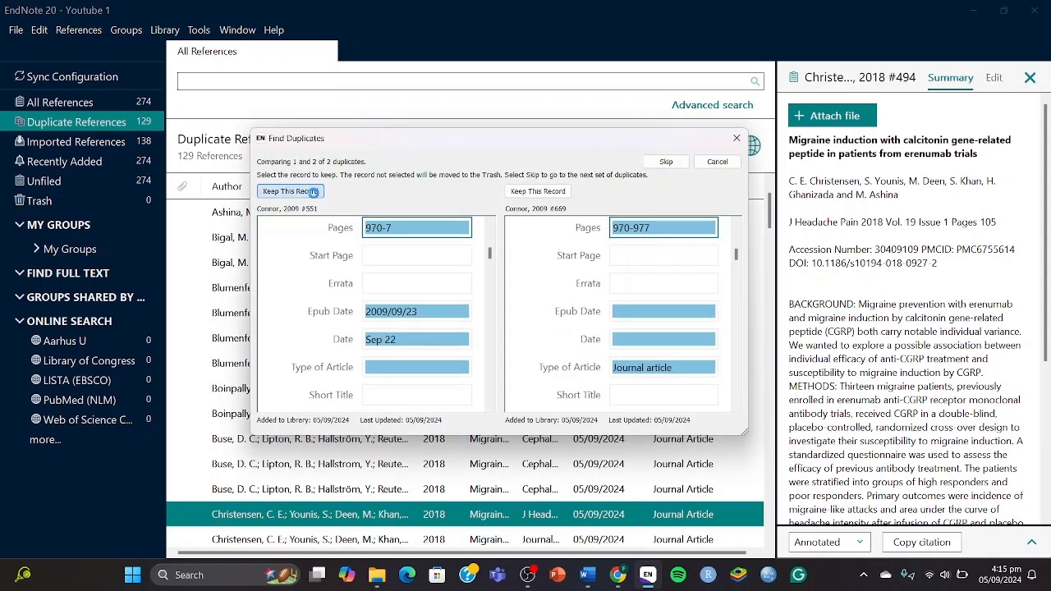
click(313, 191)
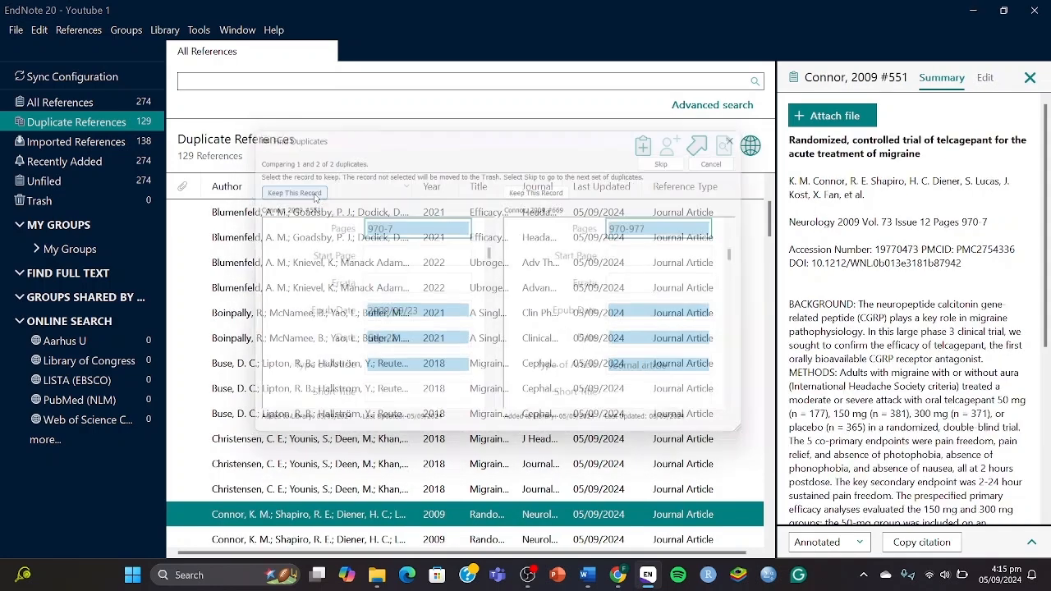
click(313, 191)
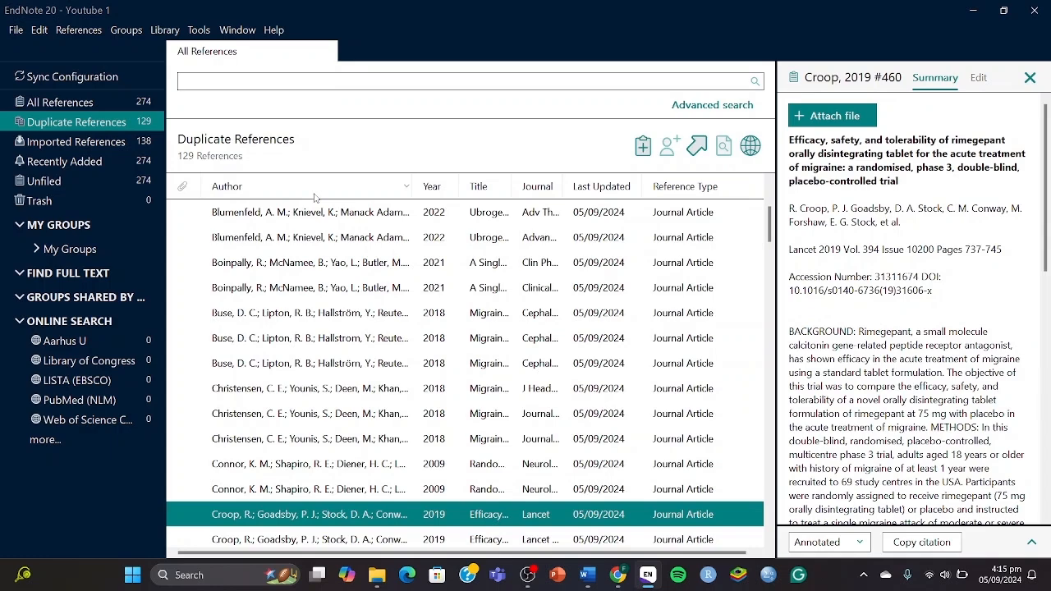
Keep the Croop 2021, de Hoon, Diener, Dodick and Lipton records, then close Find Duplicates.
click(313, 191)
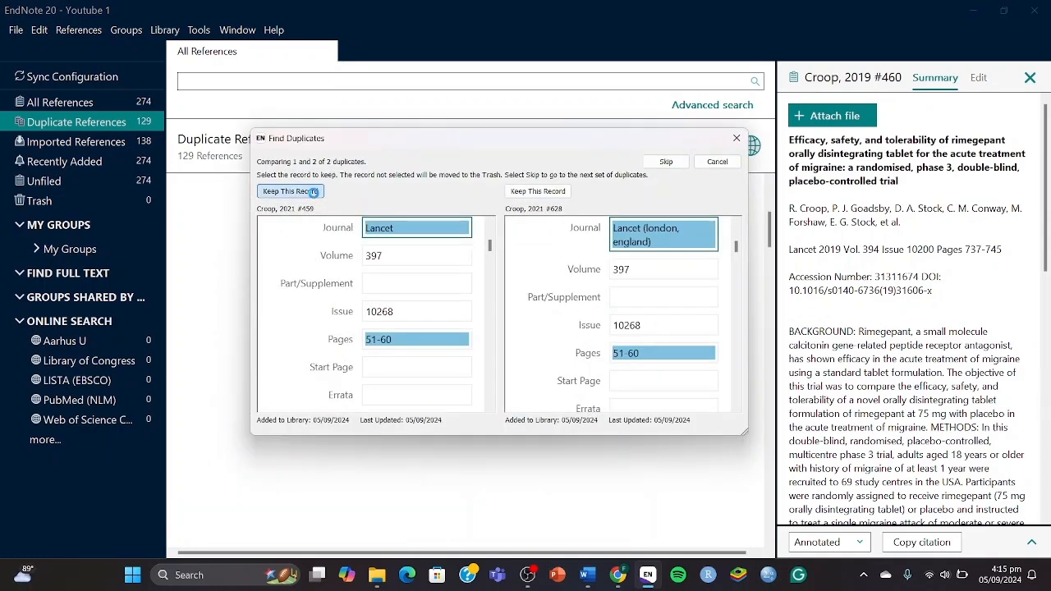
click(314, 195)
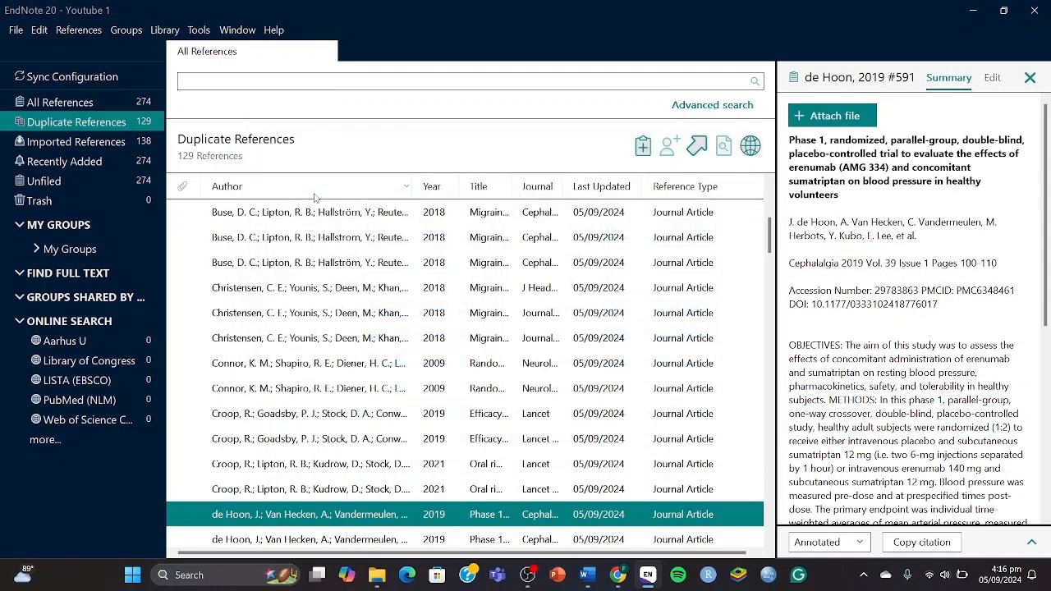
click(315, 197)
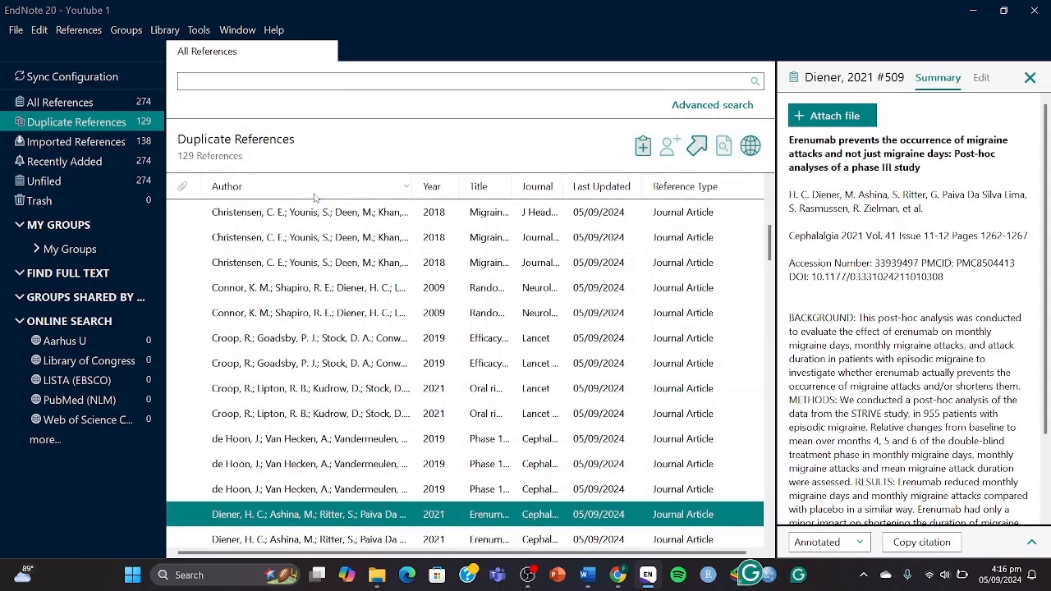
click(314, 196)
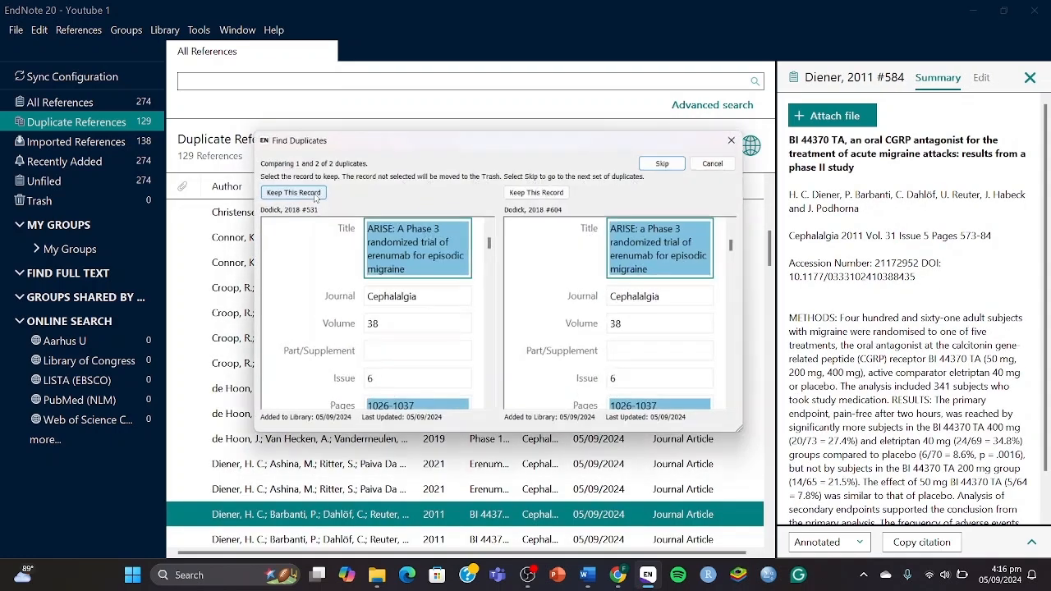
click(313, 192)
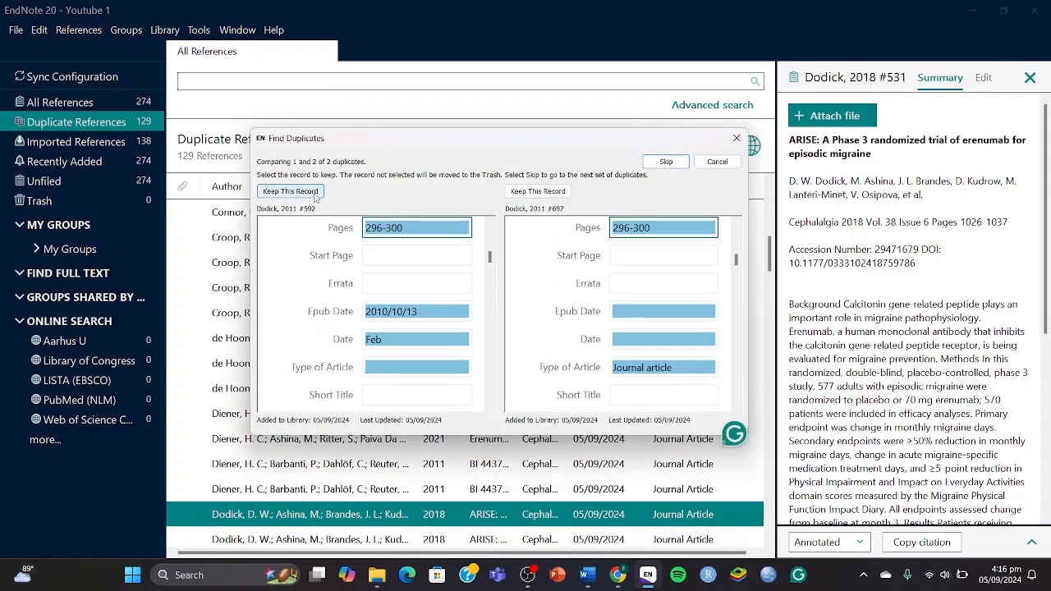
click(314, 194)
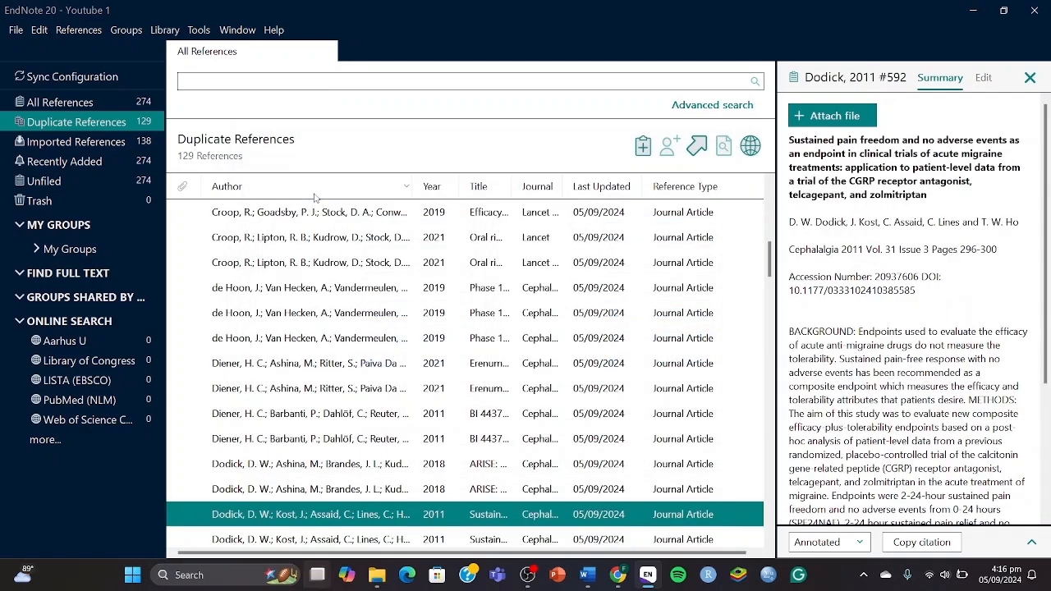
key(super+Tab)
click(634, 141)
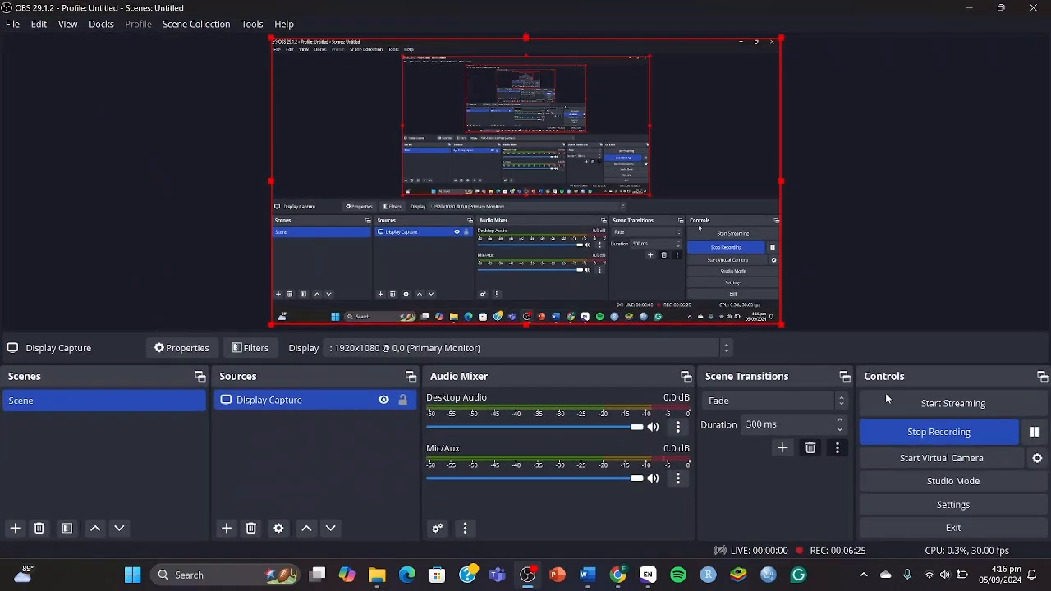
key(super+Tab)
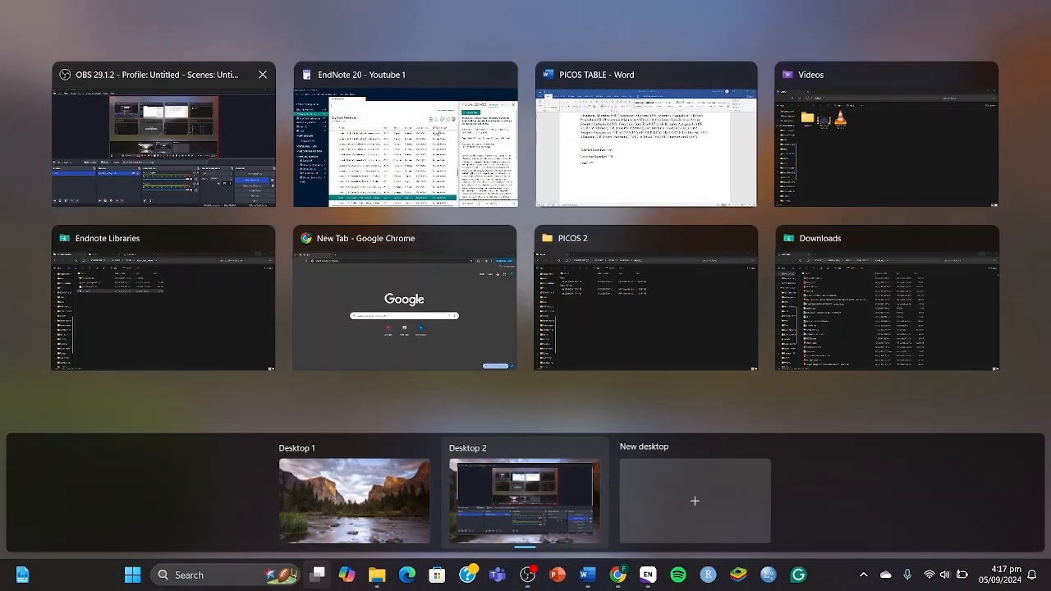
click(485, 184)
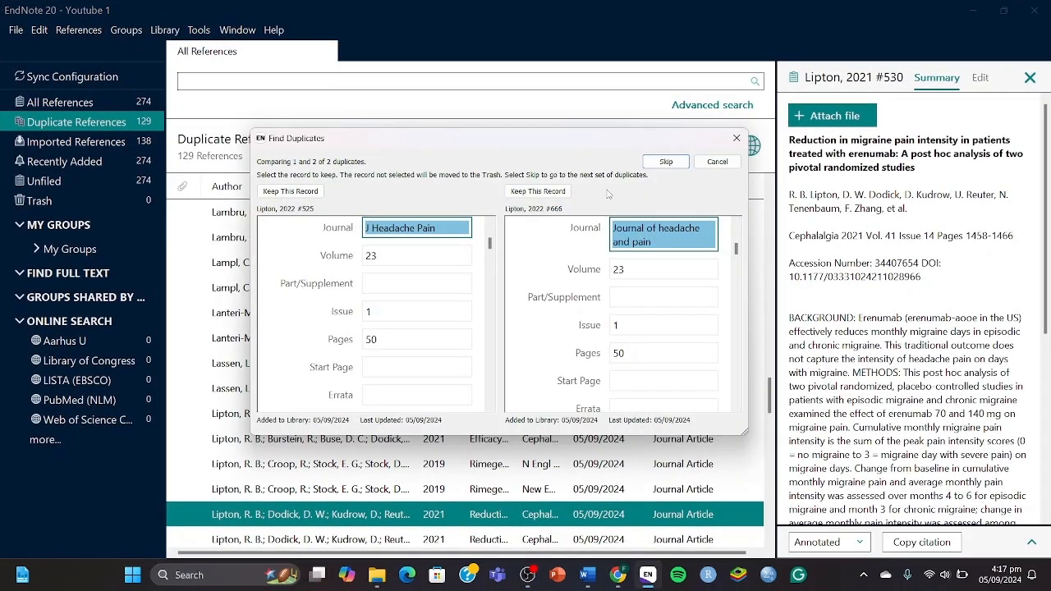
click(303, 190)
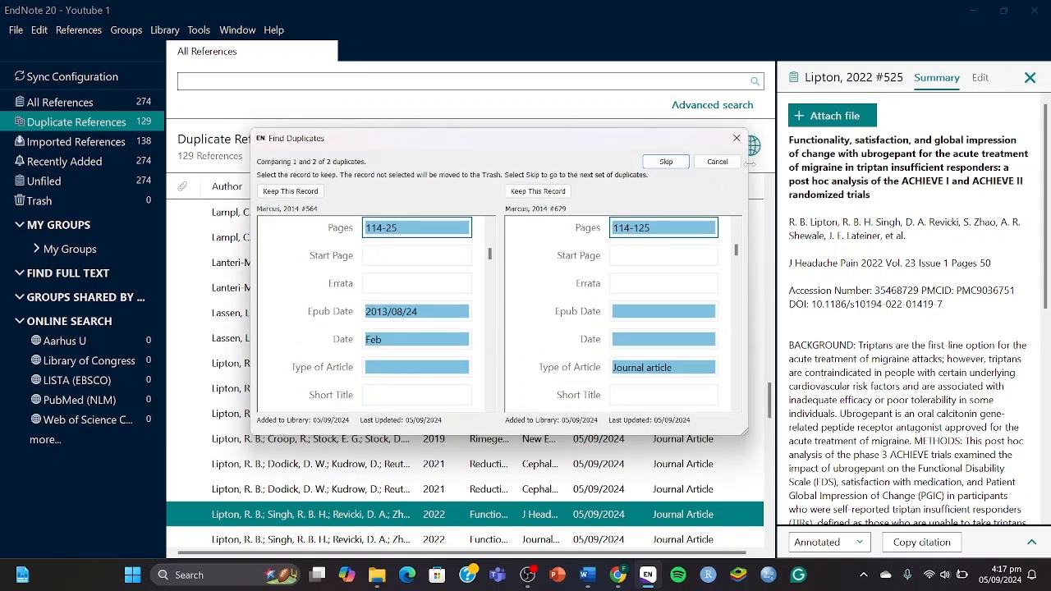
click(737, 139)
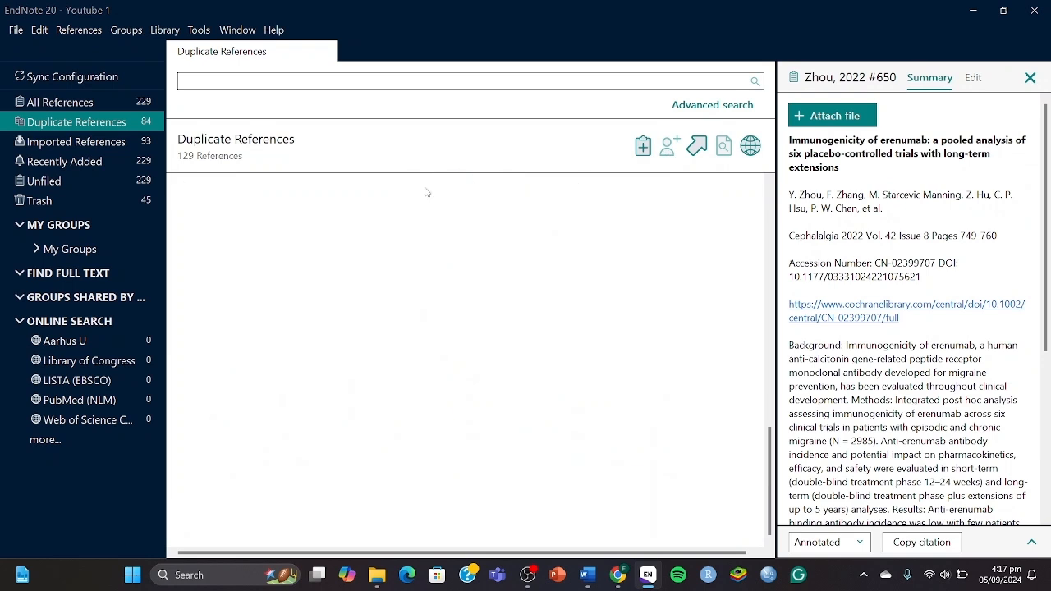
Select all 45 references in the Trash group and permanently delete them.
click(90, 197)
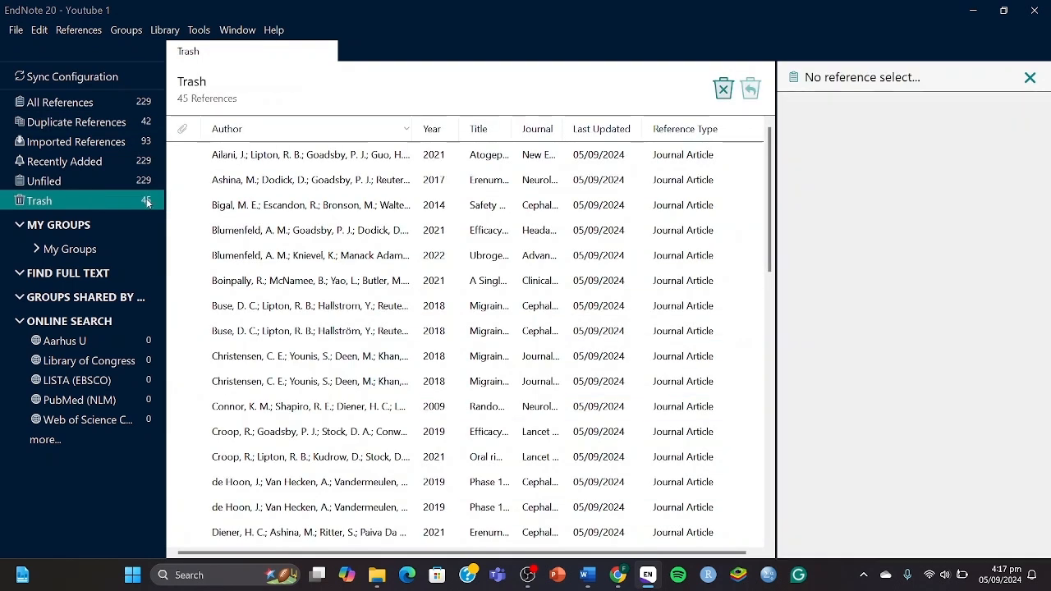
click(123, 123)
scroll(450, 338, down, 10)
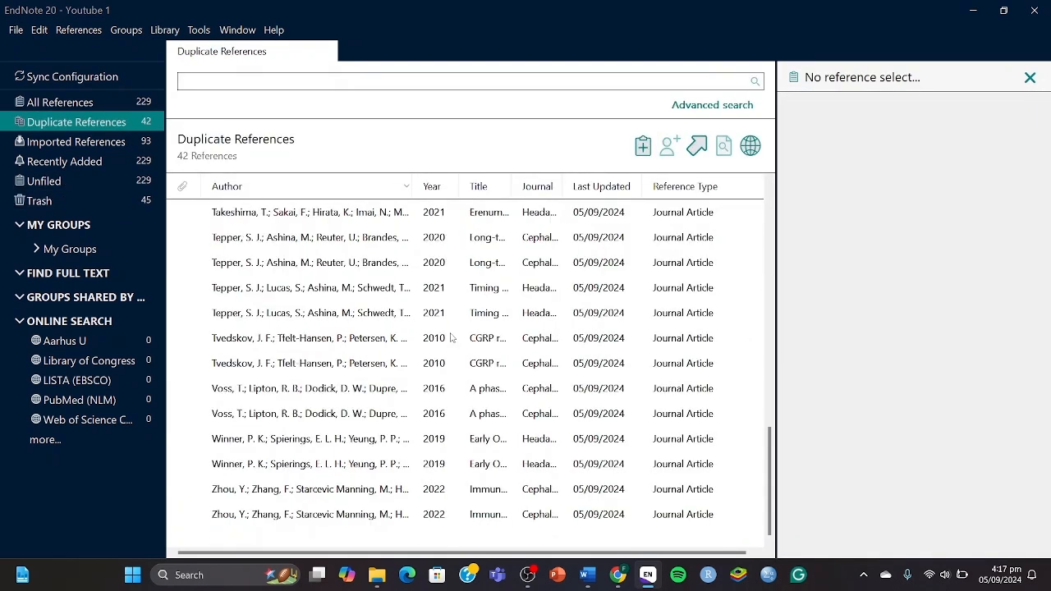
scroll(450, 338, up, 10)
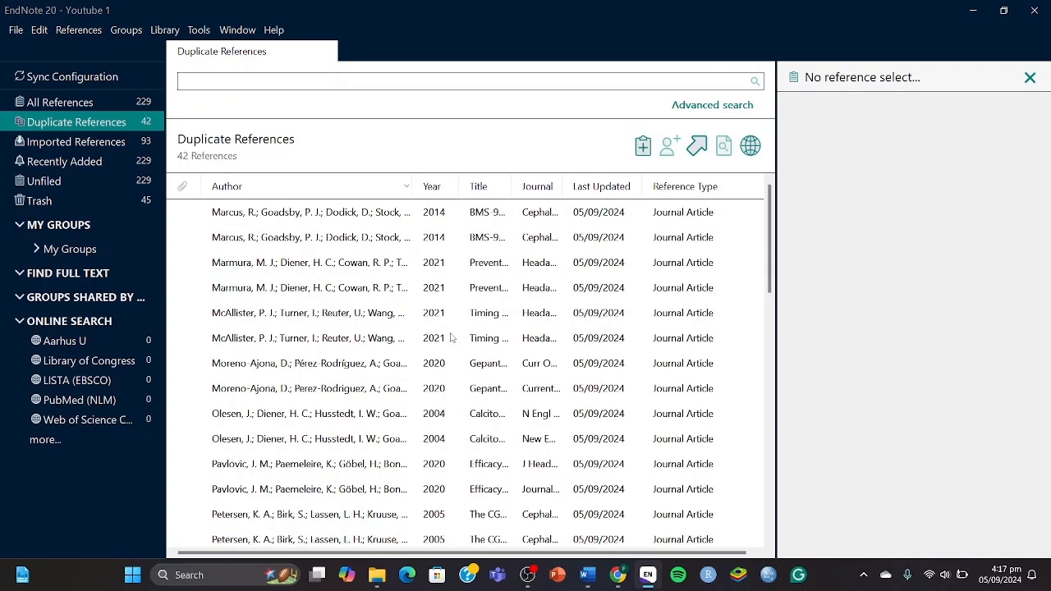
click(136, 205)
click(308, 237)
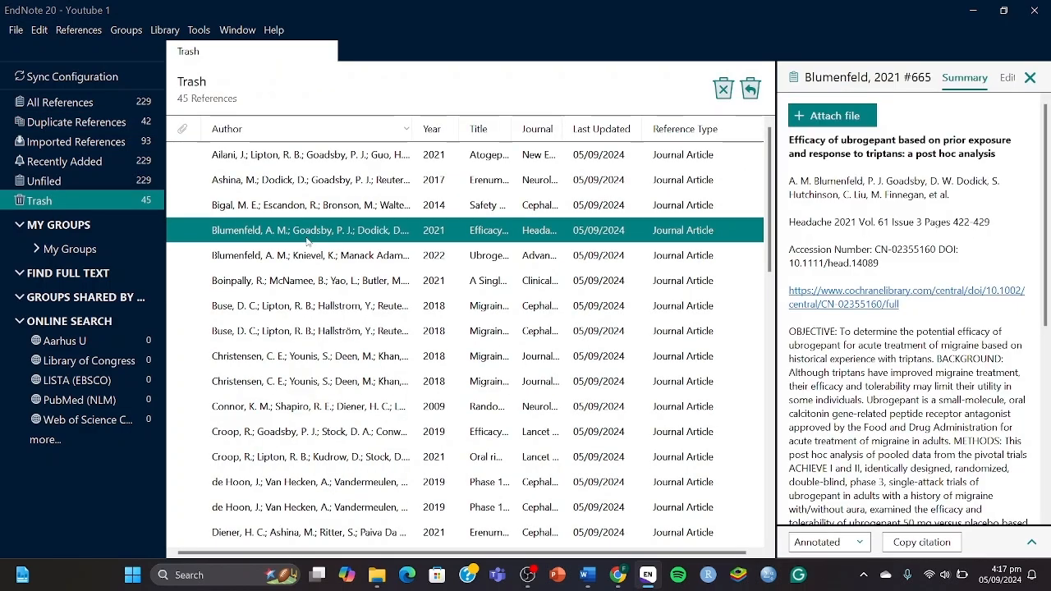
key(ctrl+a)
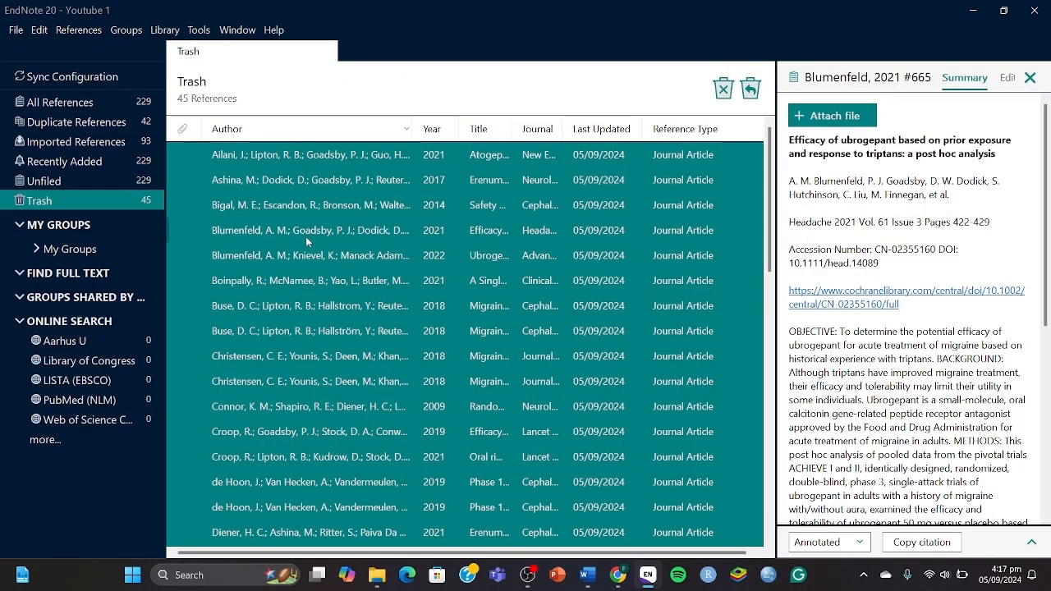
key(Delete)
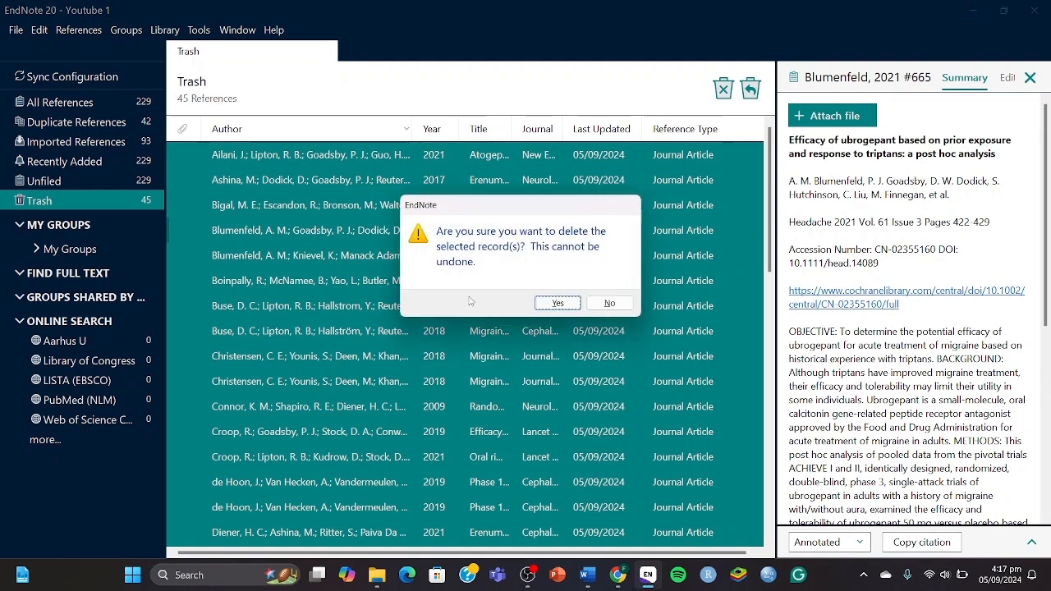
click(558, 304)
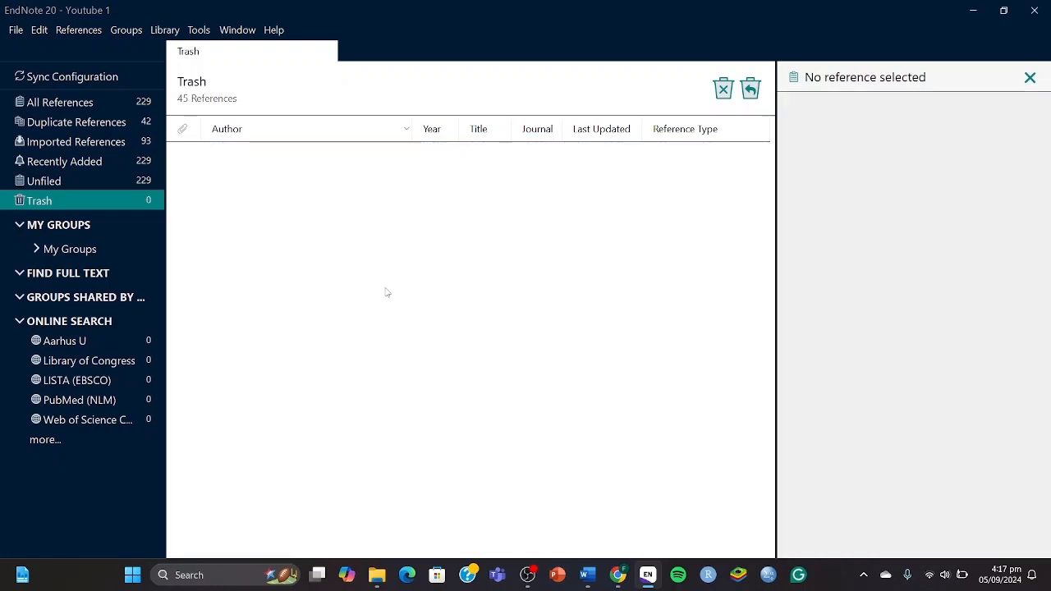
key(super+Tab)
Type 'Duplicates: 45' in bold on a new line under Total: 274 in PICOS TABLE.
click(646, 136)
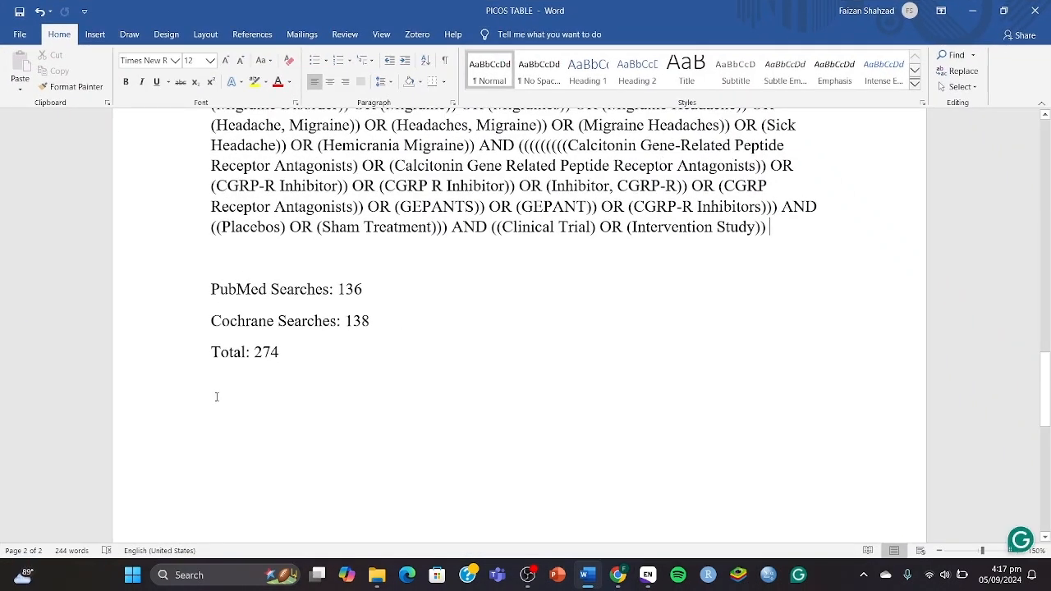
click(215, 398)
text(Dup)
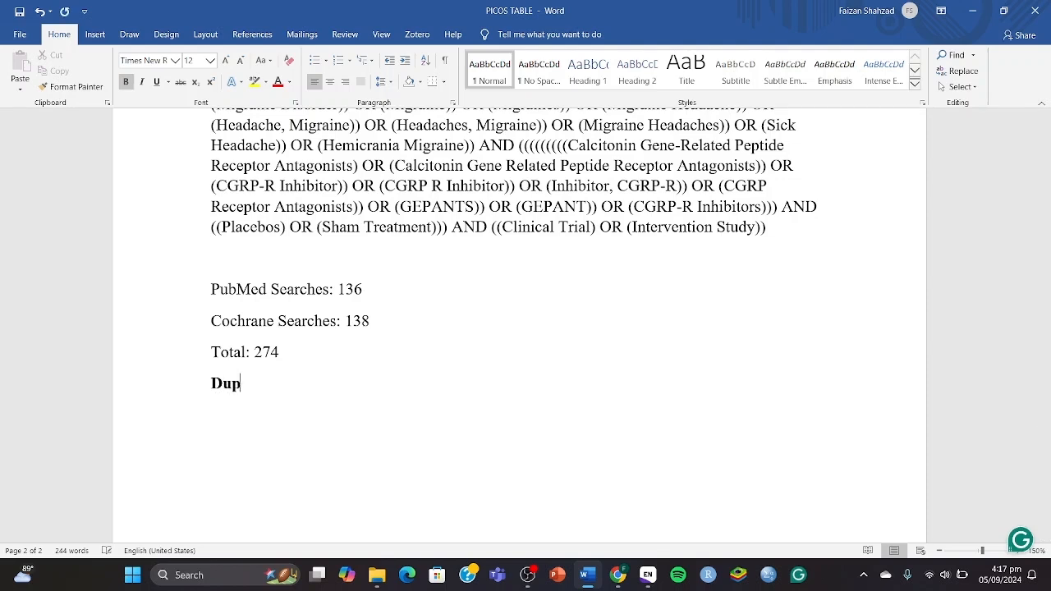
key(BackSpace)
text(plicates: 4)
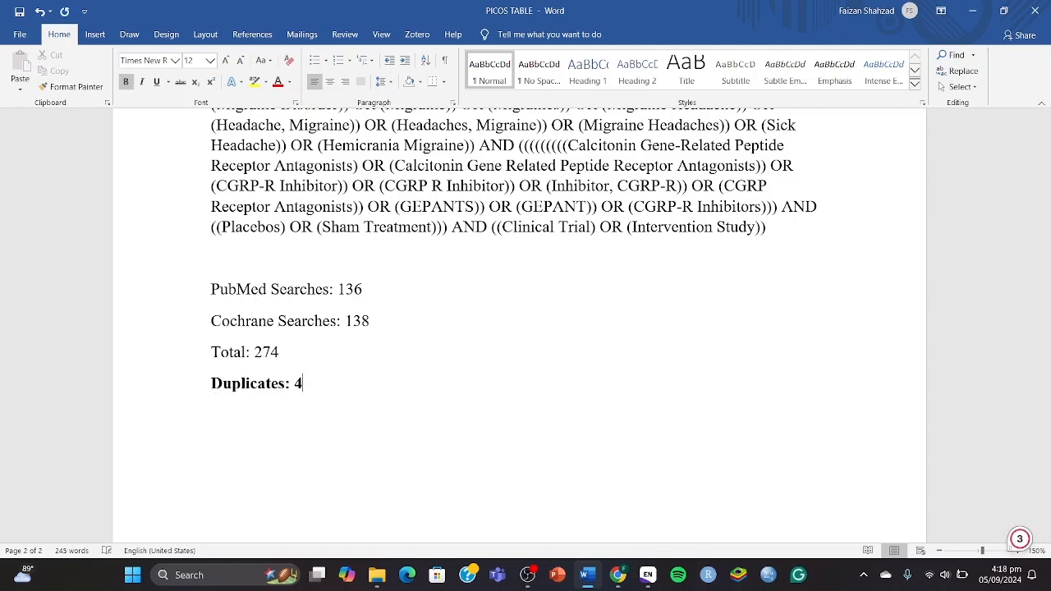
text(5)
key(super+Tab)
click(403, 210)
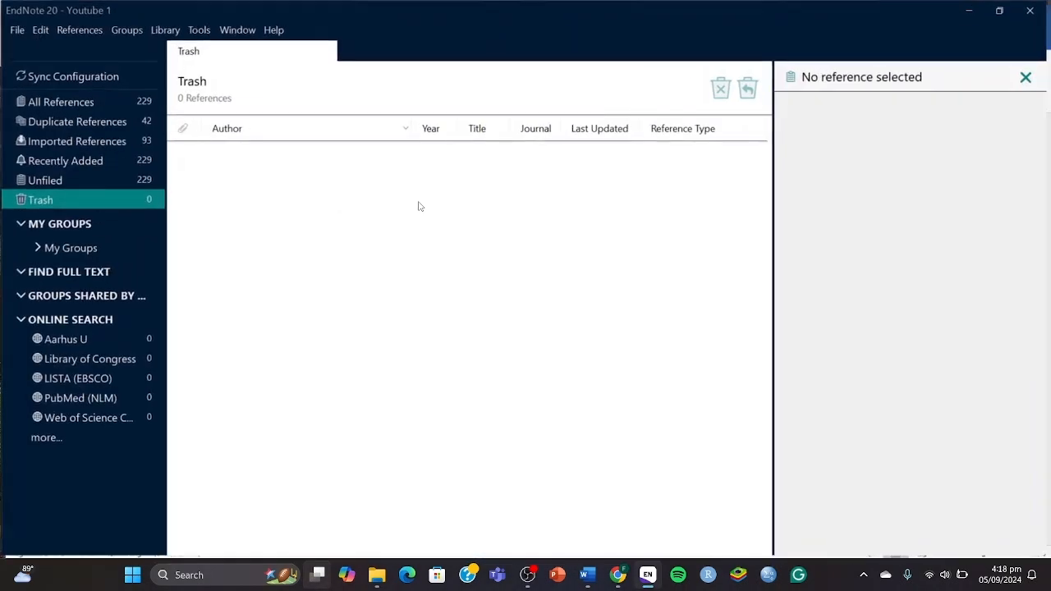
Show the 229 Recently Added references and compare the two Ankrom 2020 records.
click(139, 161)
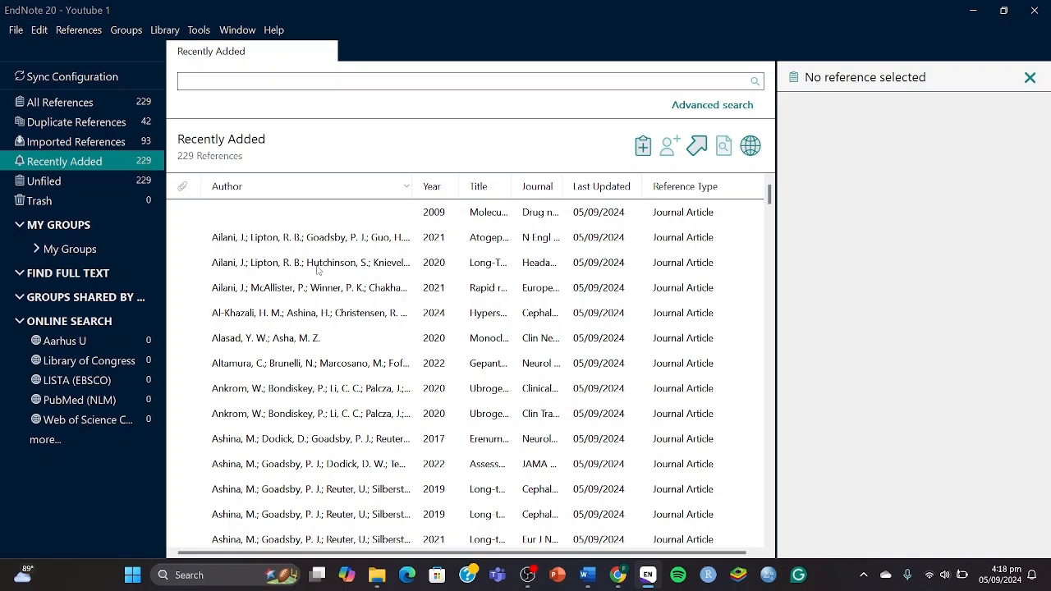
click(362, 389)
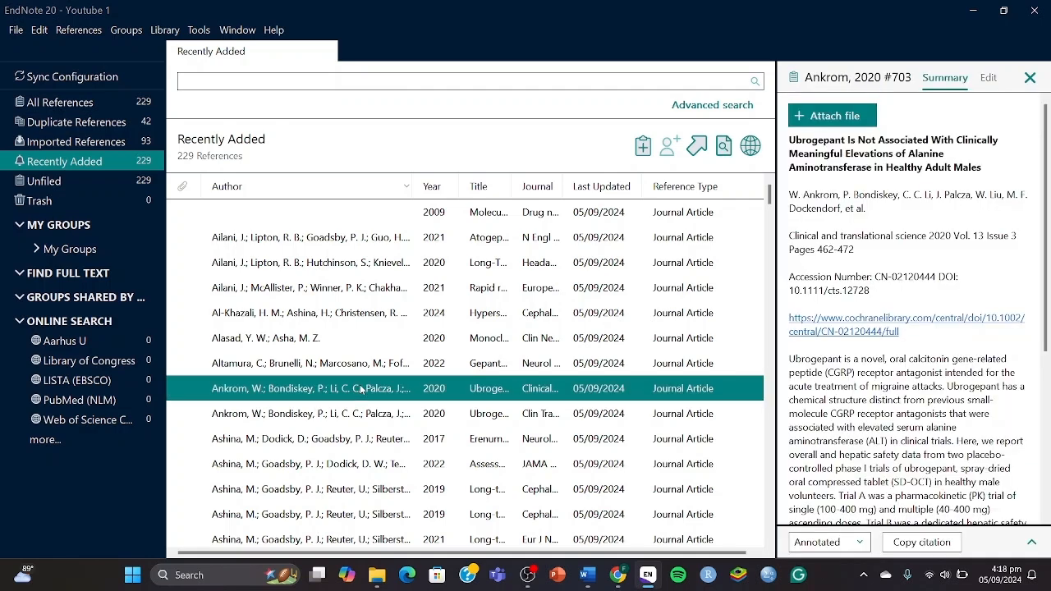
key(Down)
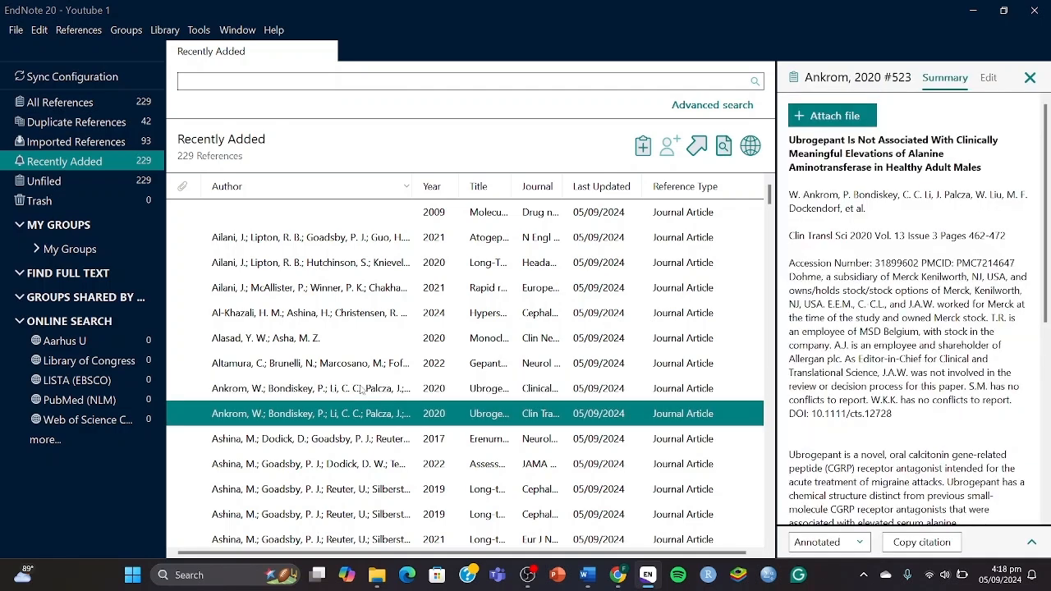
key(Up)
key(Down)
key(Down)
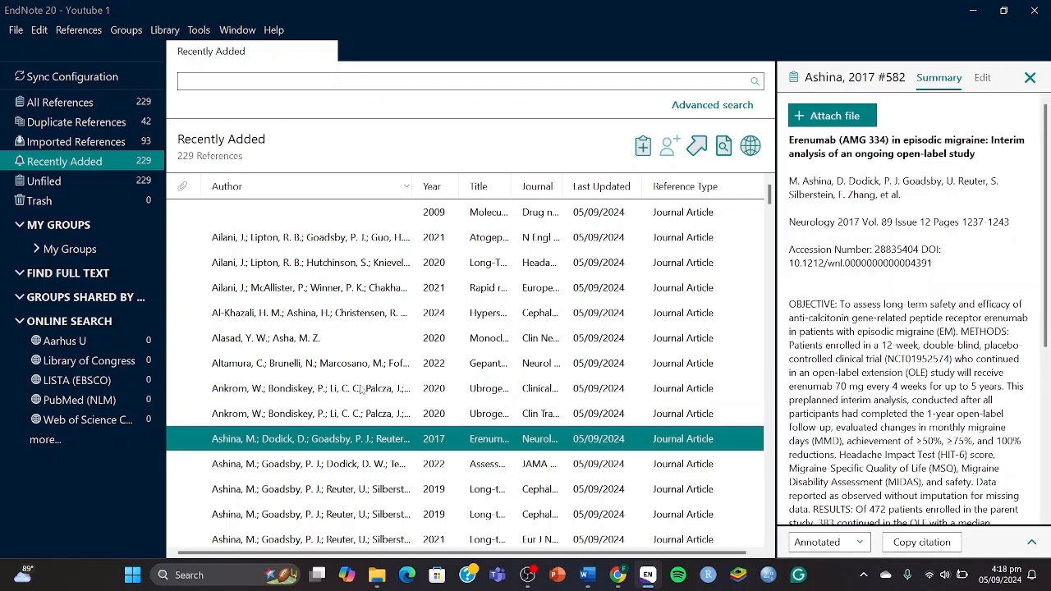
key(Up)
key(Up)
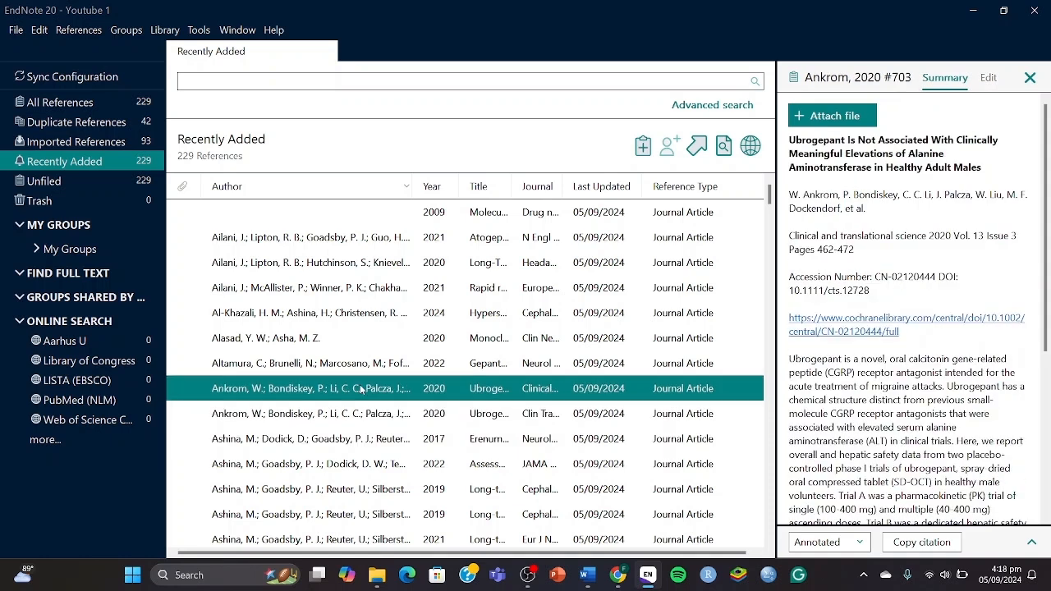
key(Down)
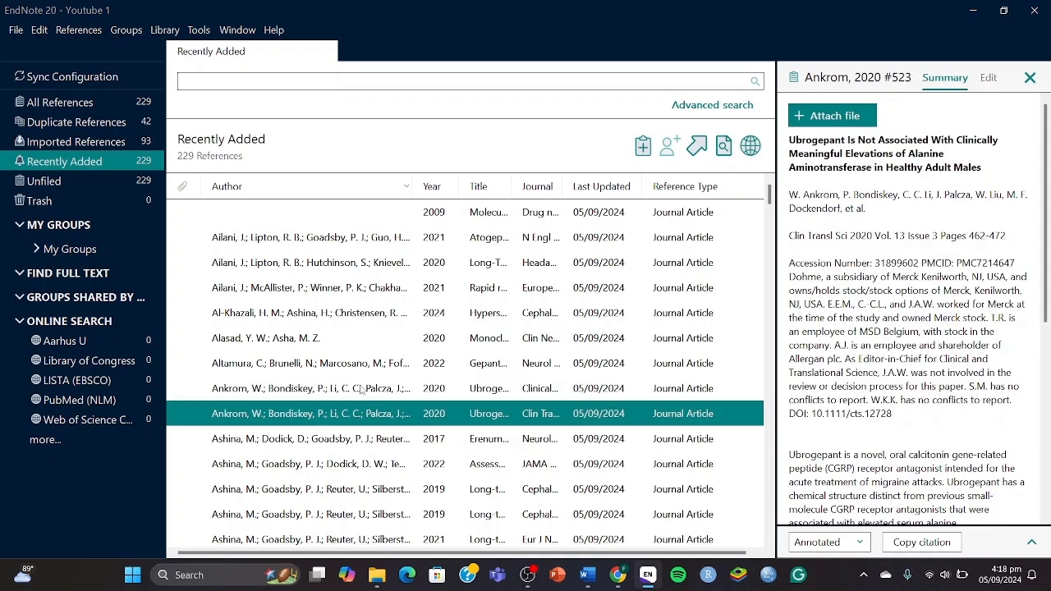
Step through the Ashina 2017, 2019, 2021 and 2022 records to confirm they are distinct.
key(Down)
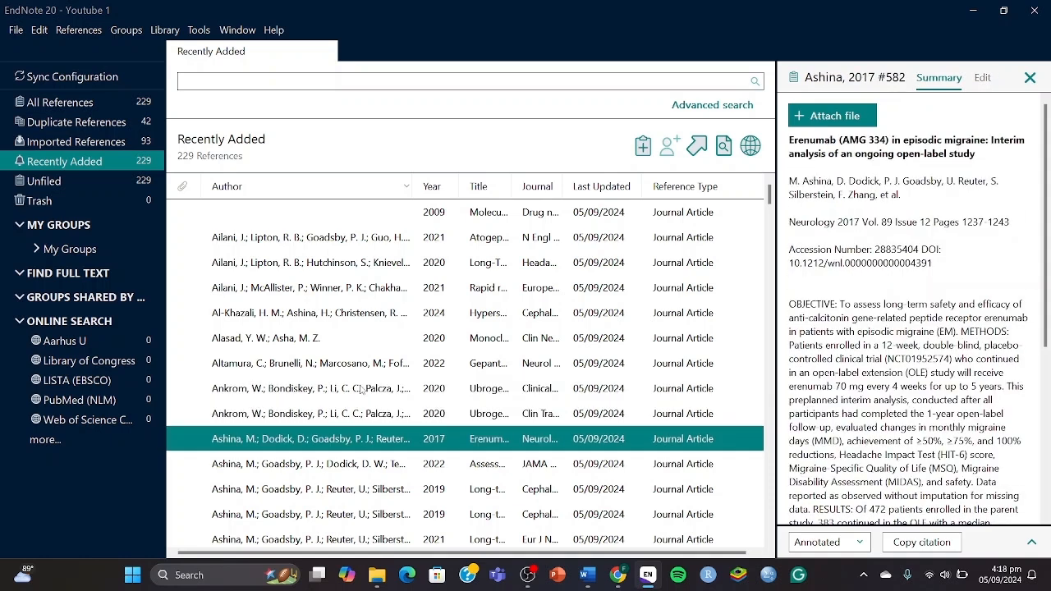
key(Down)
key(Down)
key(Down)
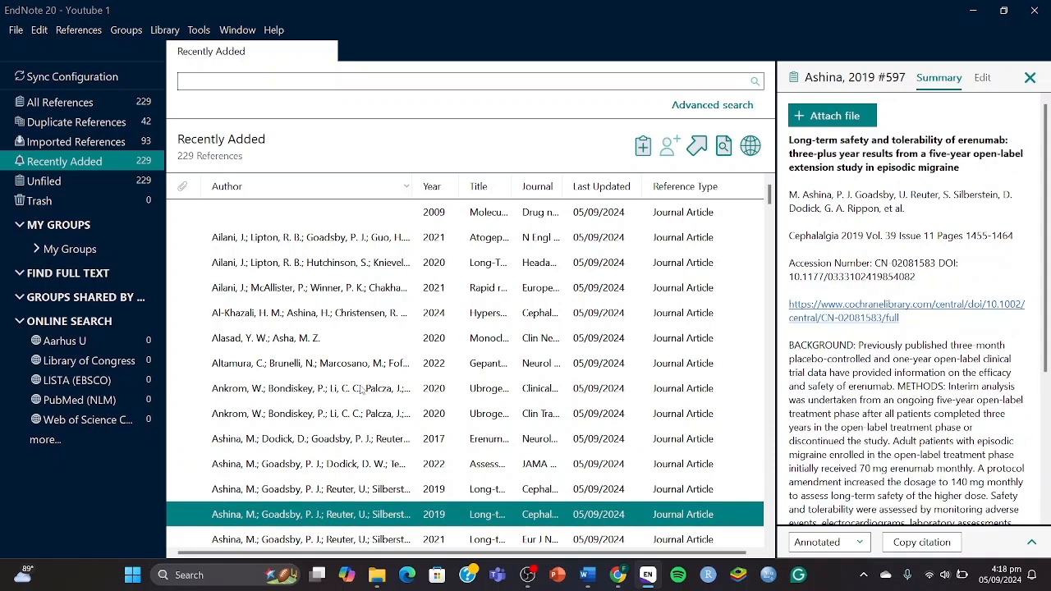
key(Up)
key(Up)
key(Down)
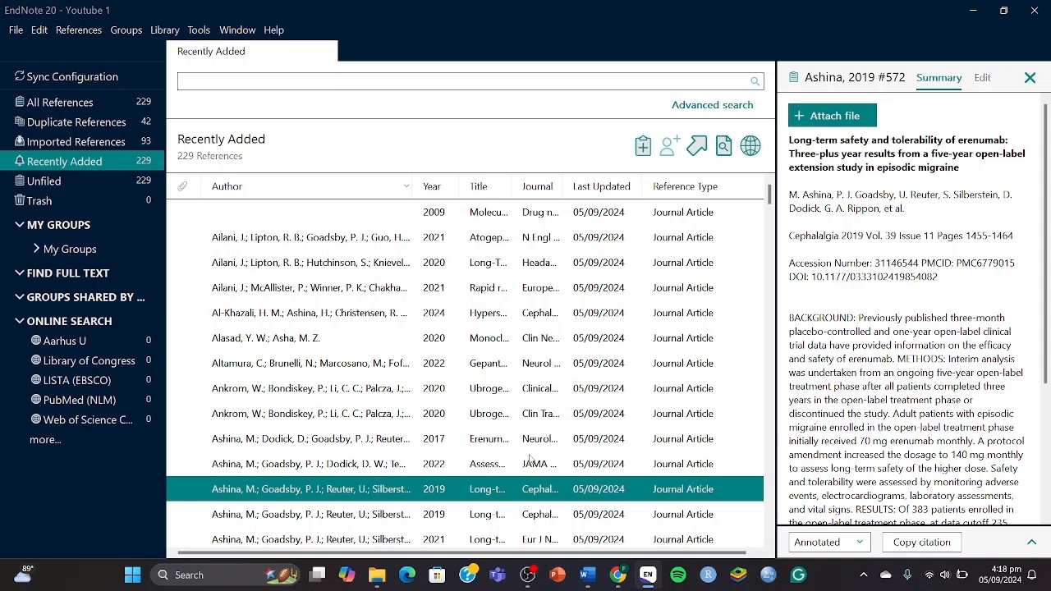
key(Down)
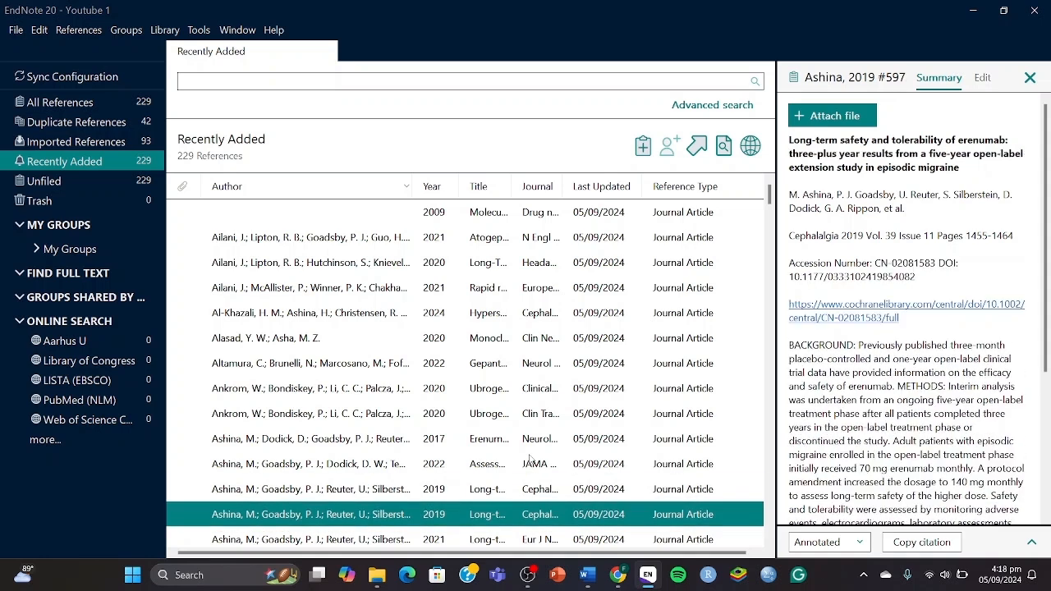
key(Up)
key(Down)
key(Down)
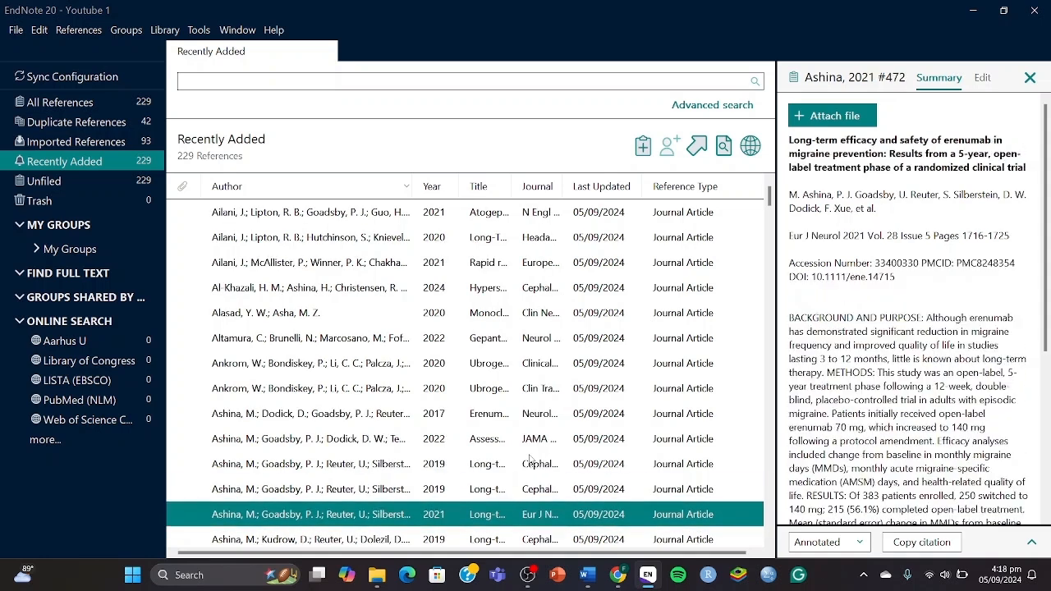
key(Up)
key(Up)
key(Down)
key(Down)
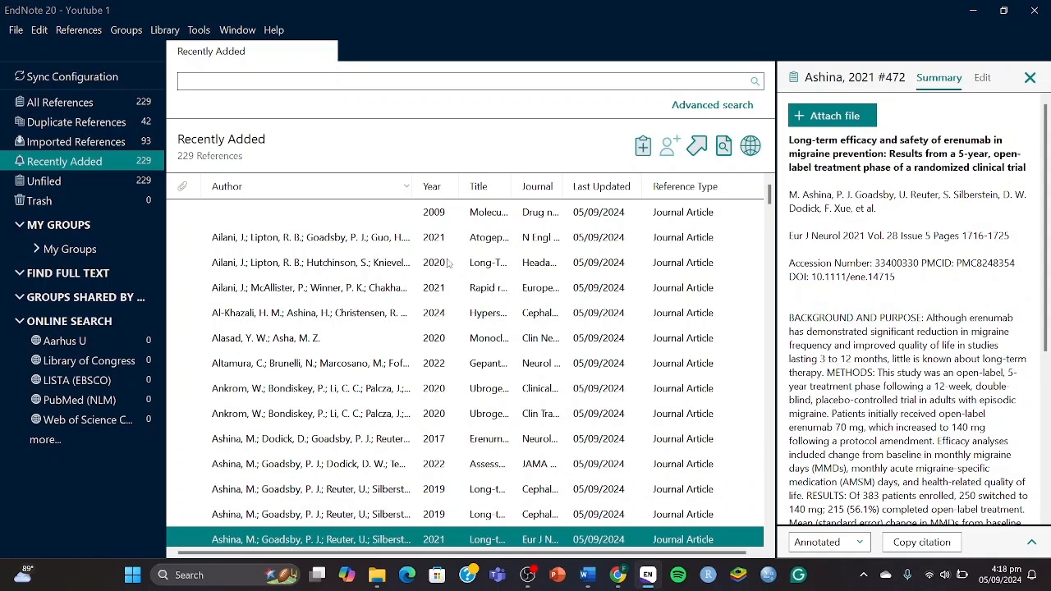
key(super+Tab)
click(388, 219)
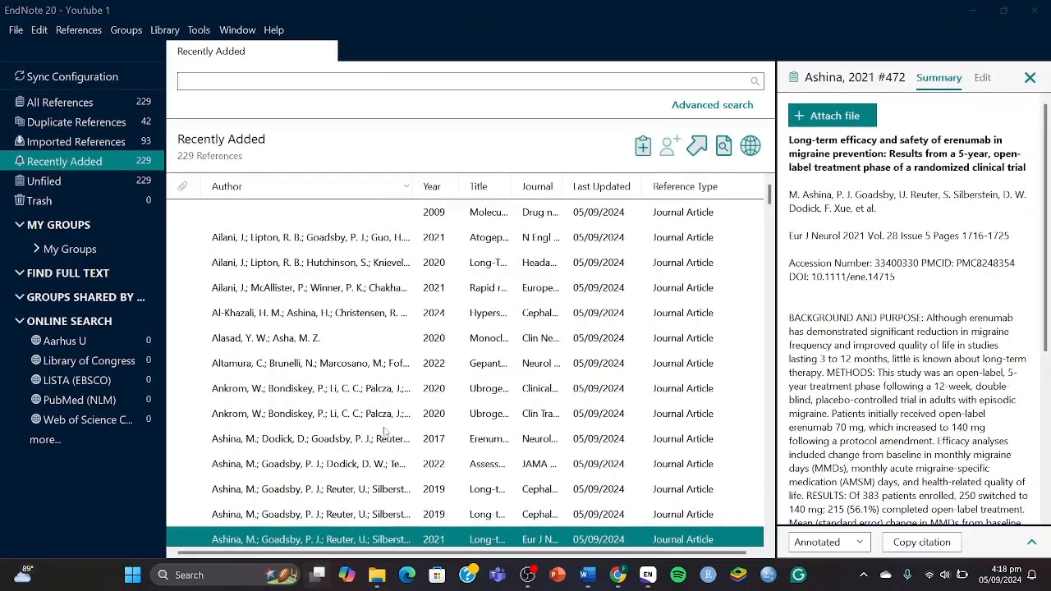
key(super+Tab)
Unbold 'Duplicates: 45' and add a new line 'After Duplicates removal' in PICOS TABLE.
click(401, 171)
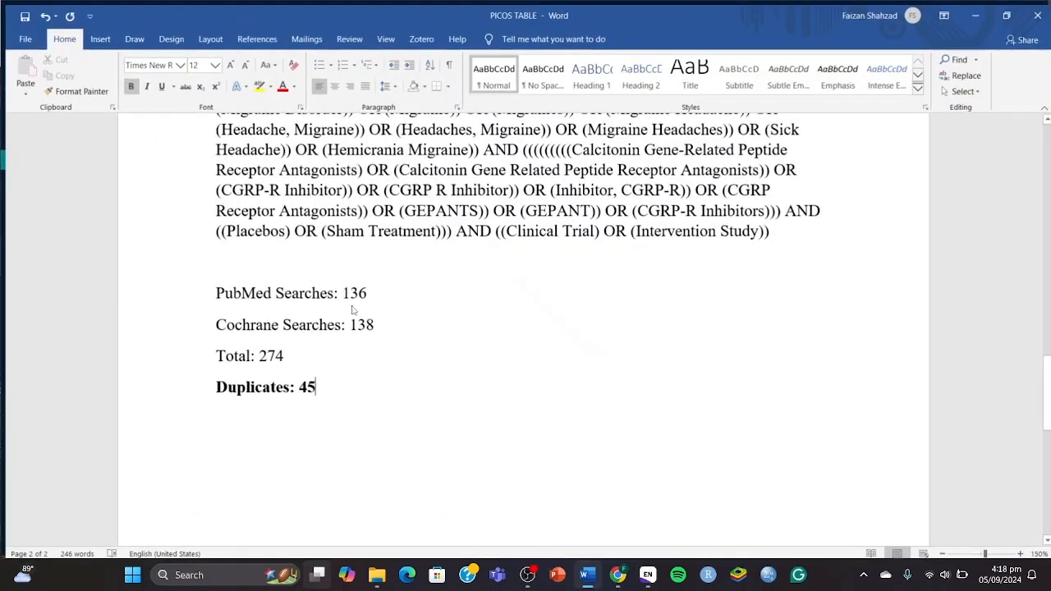
drag(320, 387, 219, 395)
key(ctrl+b)
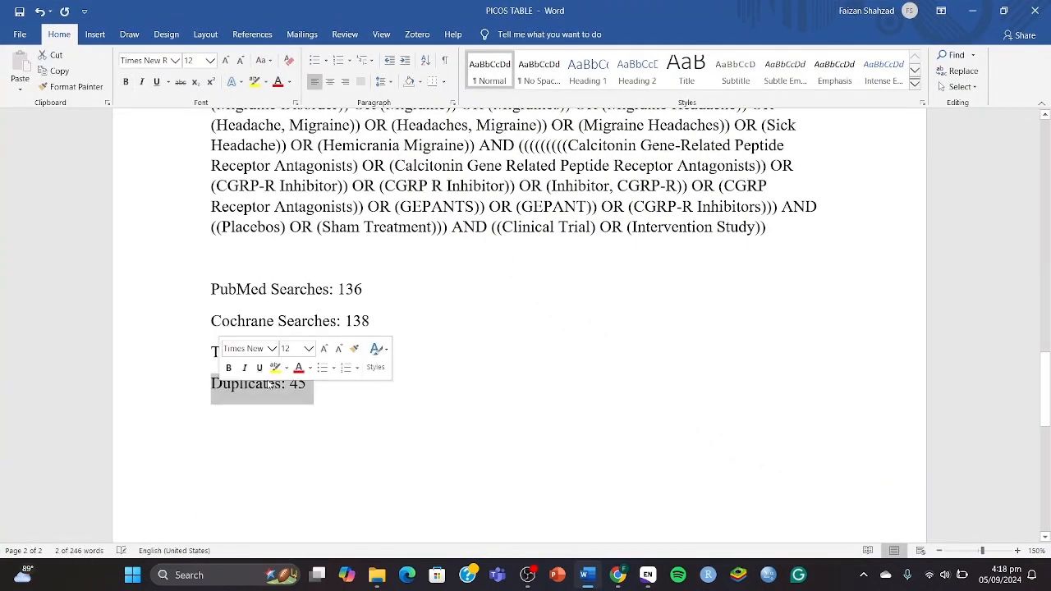
key(End)
key(Return)
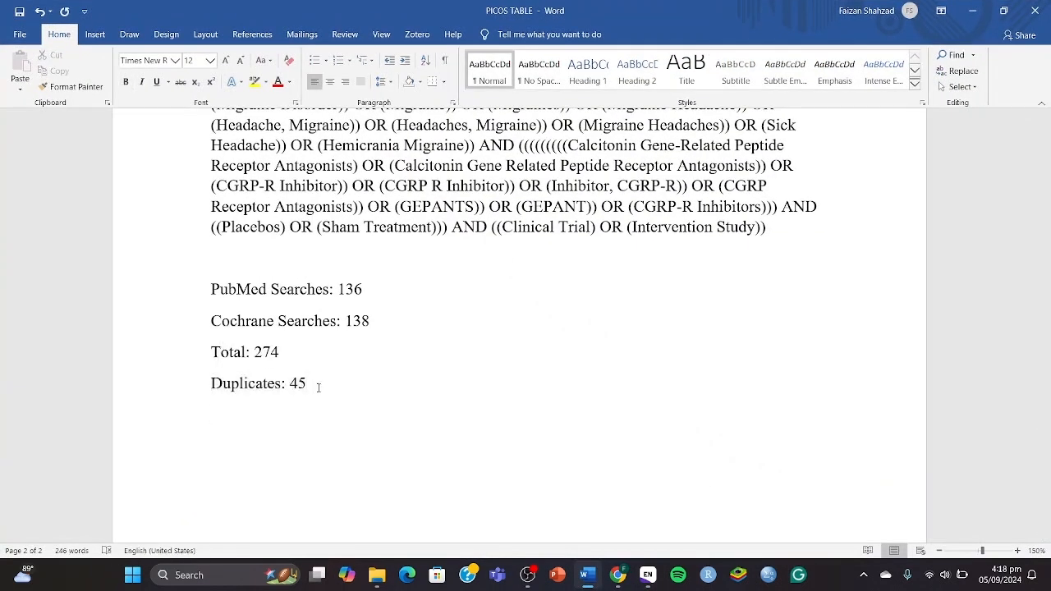
text(After Duplicates re)
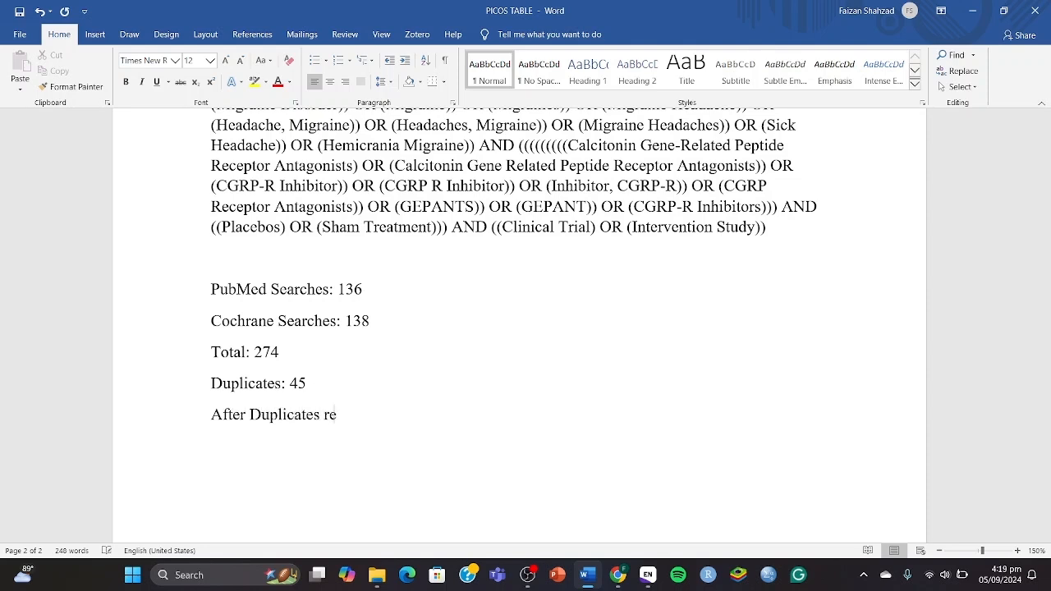
text(moval:)
key(super+Tab)
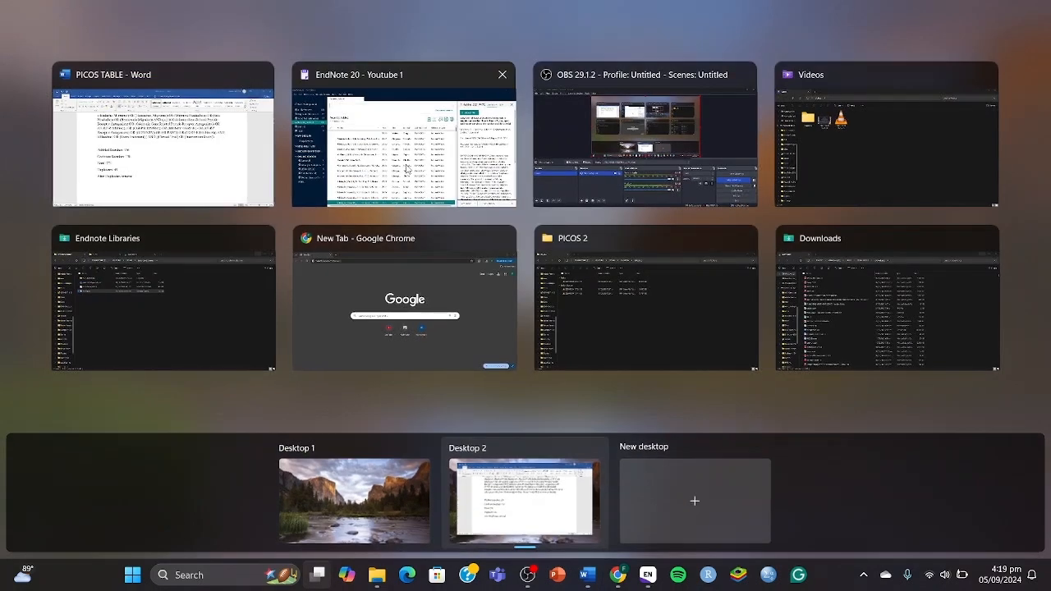
Confirm the EndNote library's Unfiled group holds 229 references, then return to the PICOS TABLE document.
click(355, 154)
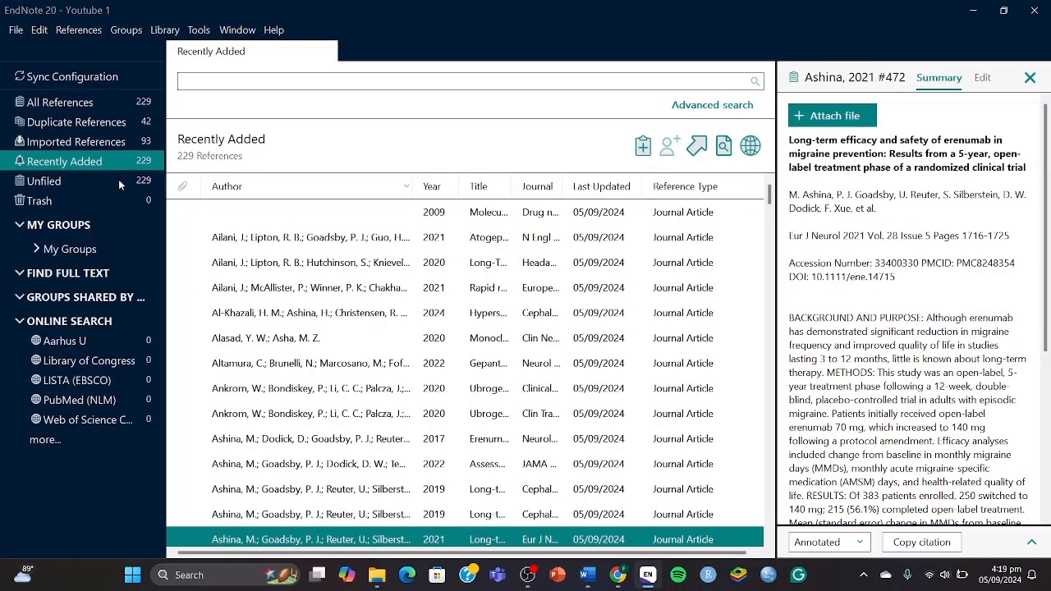
click(102, 176)
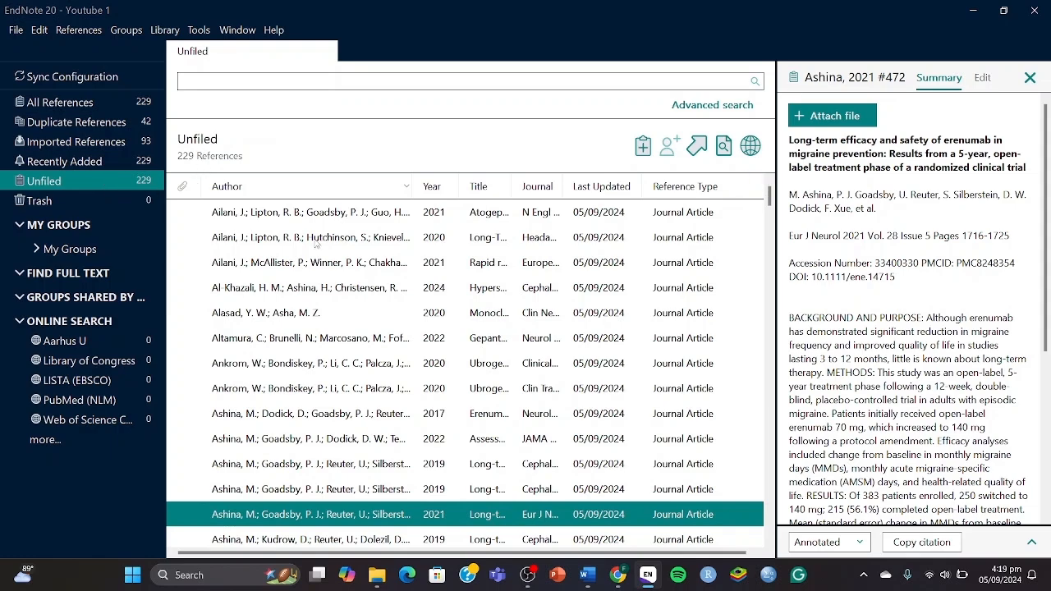
click(317, 575)
click(447, 154)
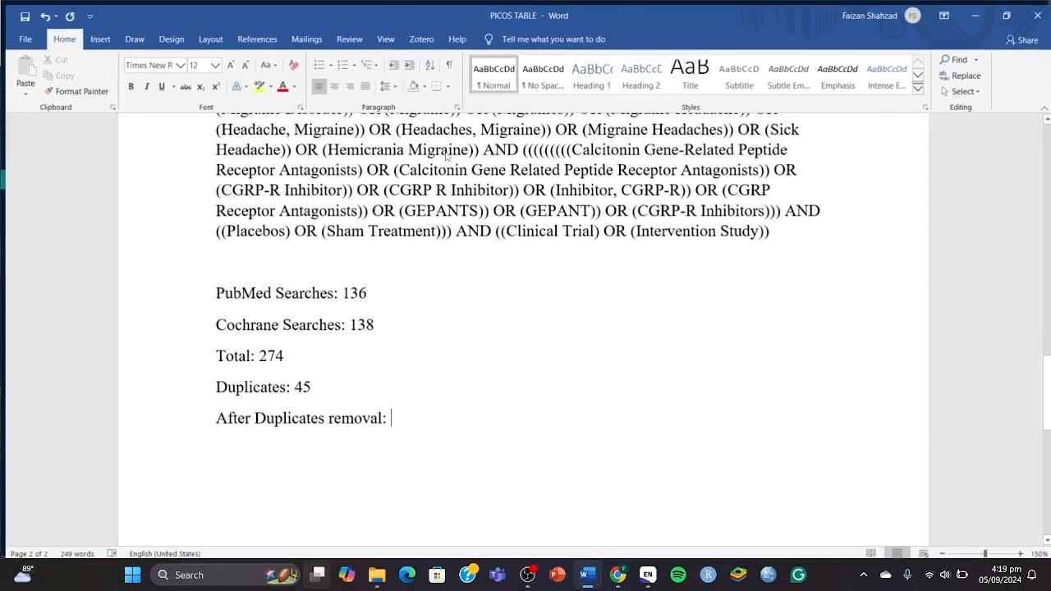
Complete the PICOS TABLE line to read 'After Duplicates removal: 229', then switch back to EndNote.
text(229)
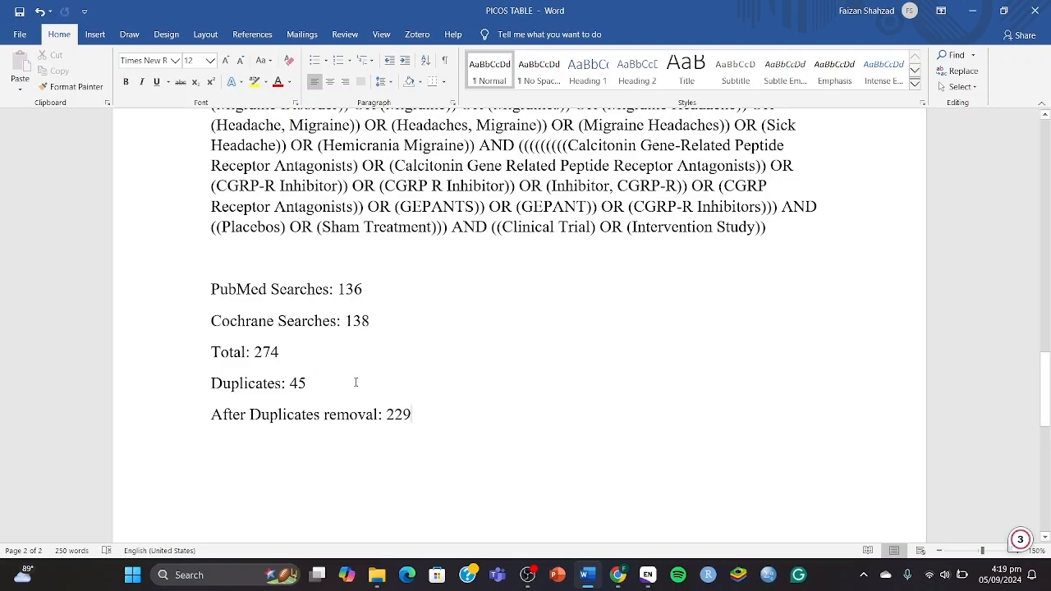
key(super+Tab)
click(443, 184)
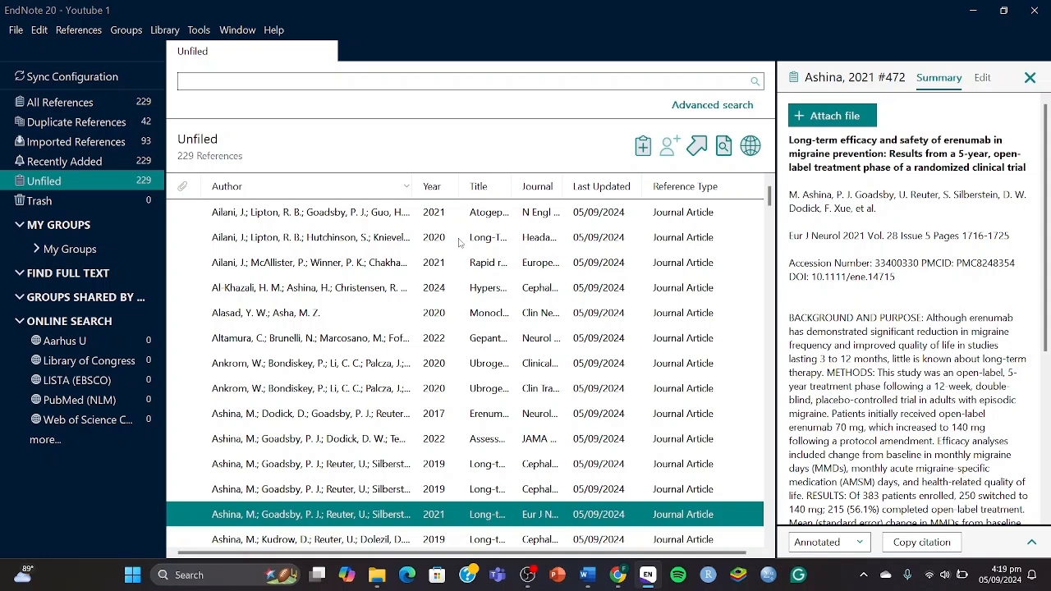
Bring the Chrome New Tab window to the front with its address bar ready for input.
key(super+Tab)
click(696, 150)
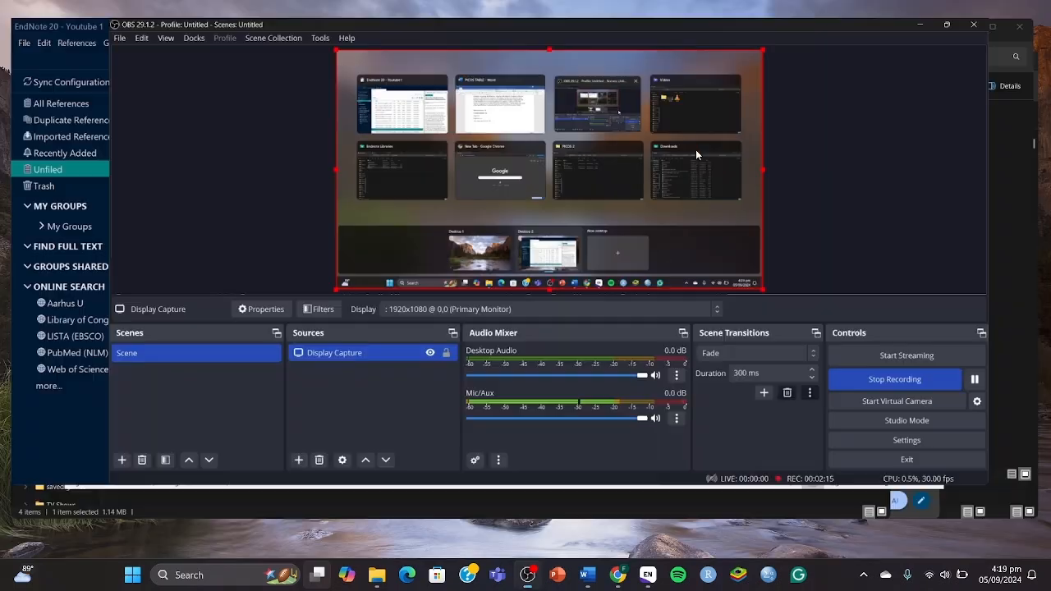
key(super+Tab)
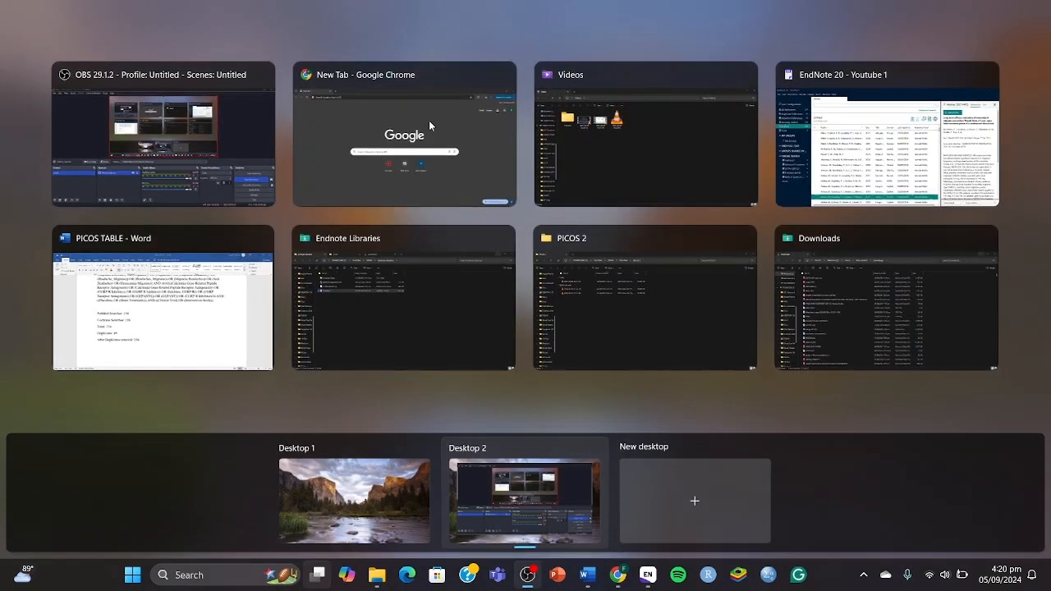
click(429, 120)
click(373, 50)
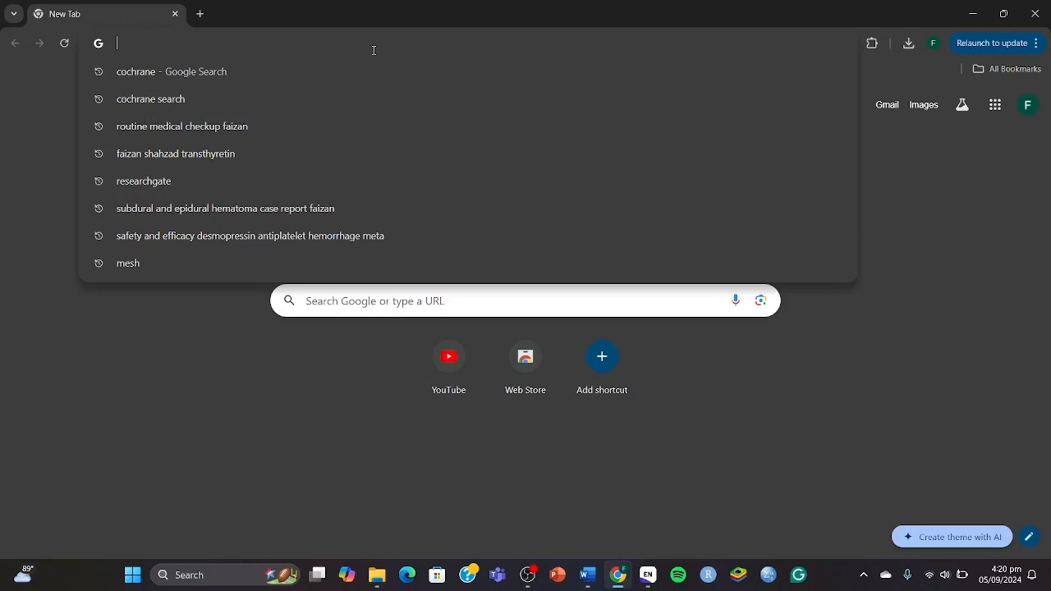
Search 'prisma flow chart templates download' and open the PRISMA 2020 flow diagram result.
text(prism)
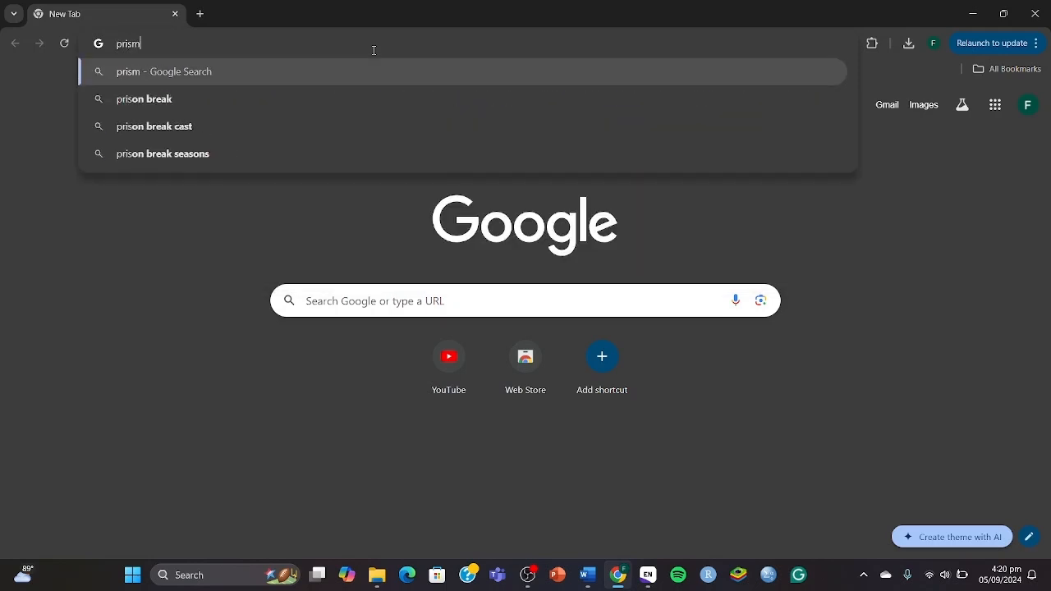
text(a flow )
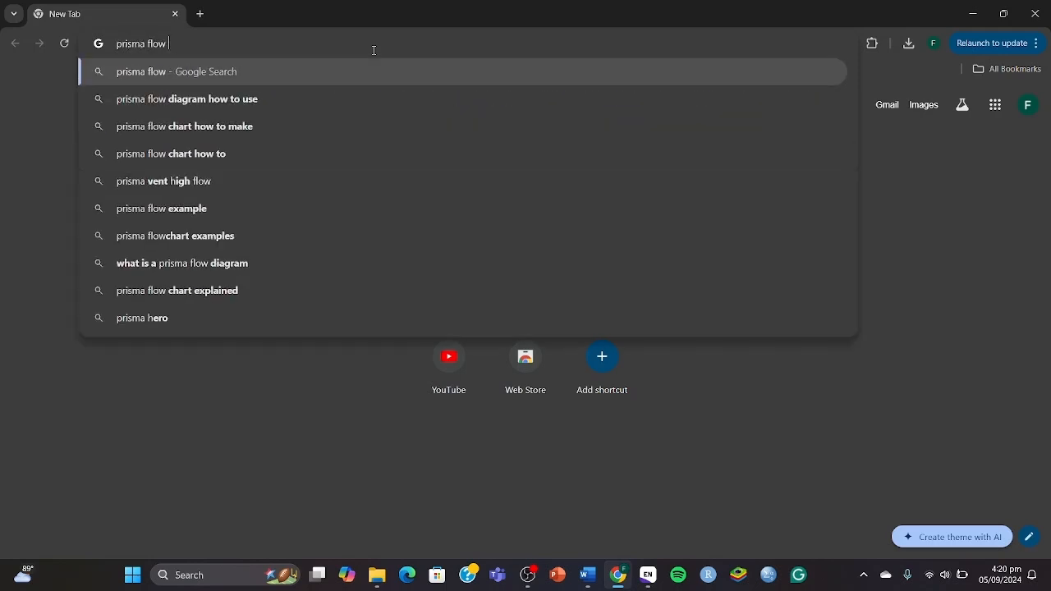
text(chart tem)
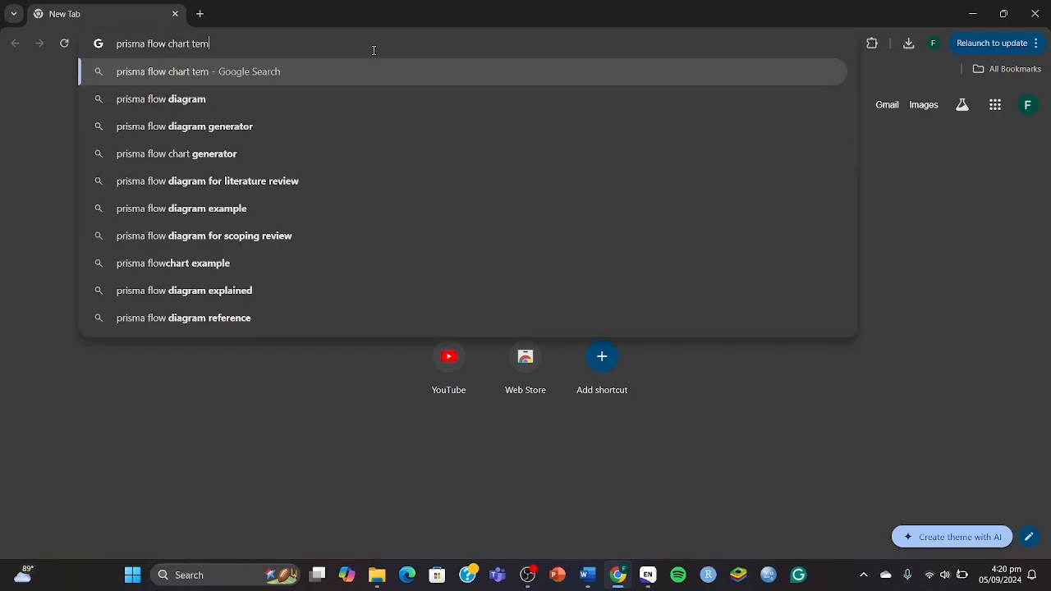
text(plates download)
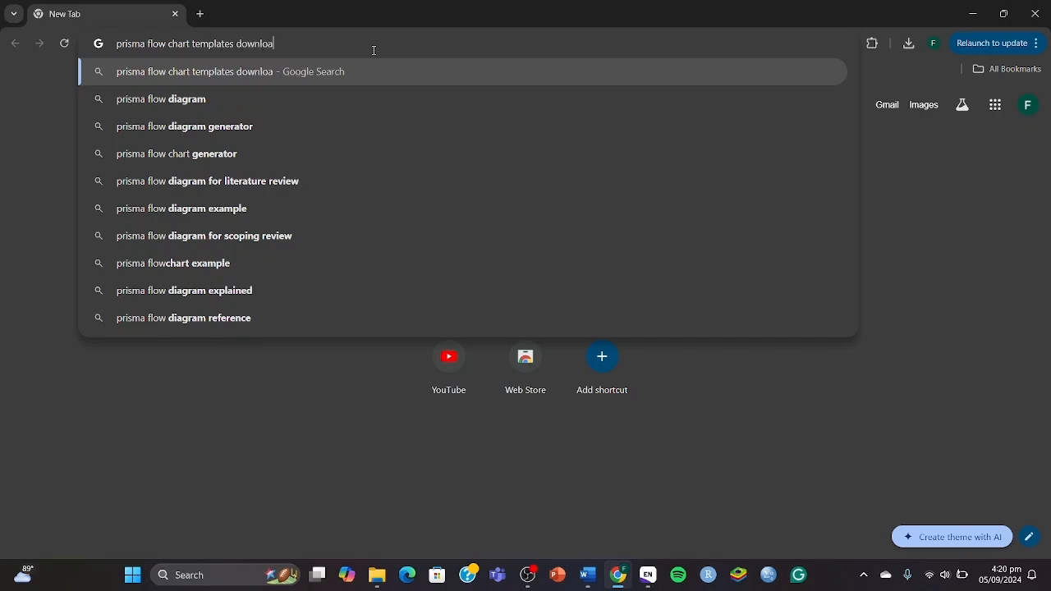
key(Return)
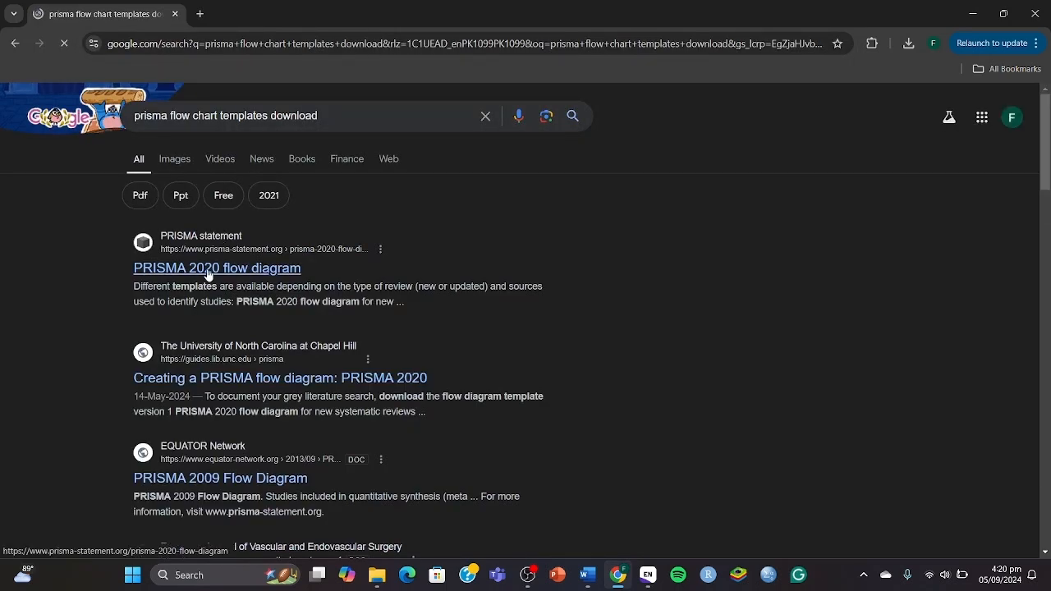
click(208, 271)
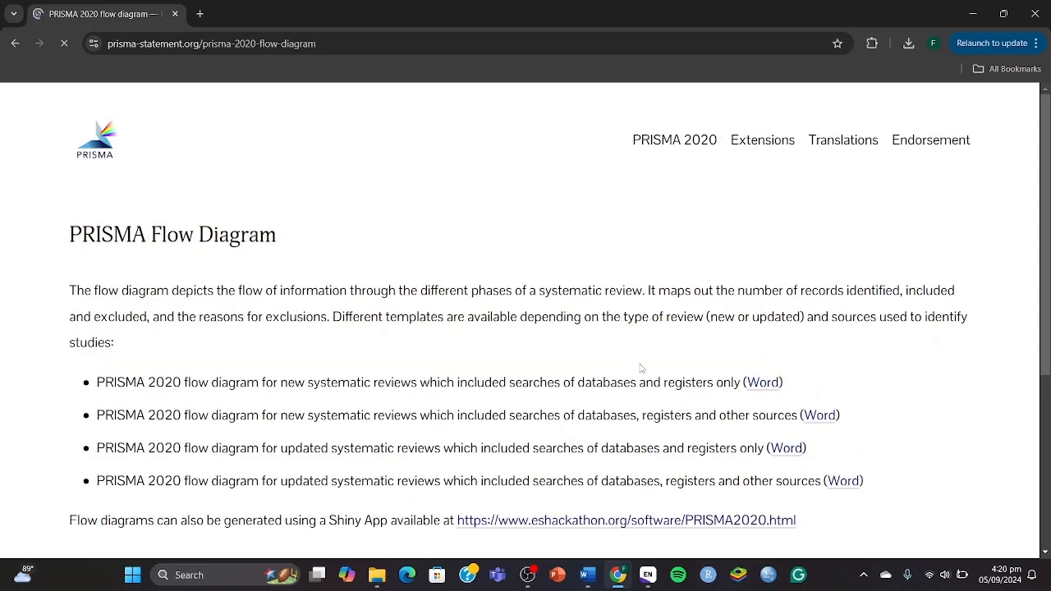
Download the Word template for new reviews searching databases and registers only.
scroll(441, 351, down, 1)
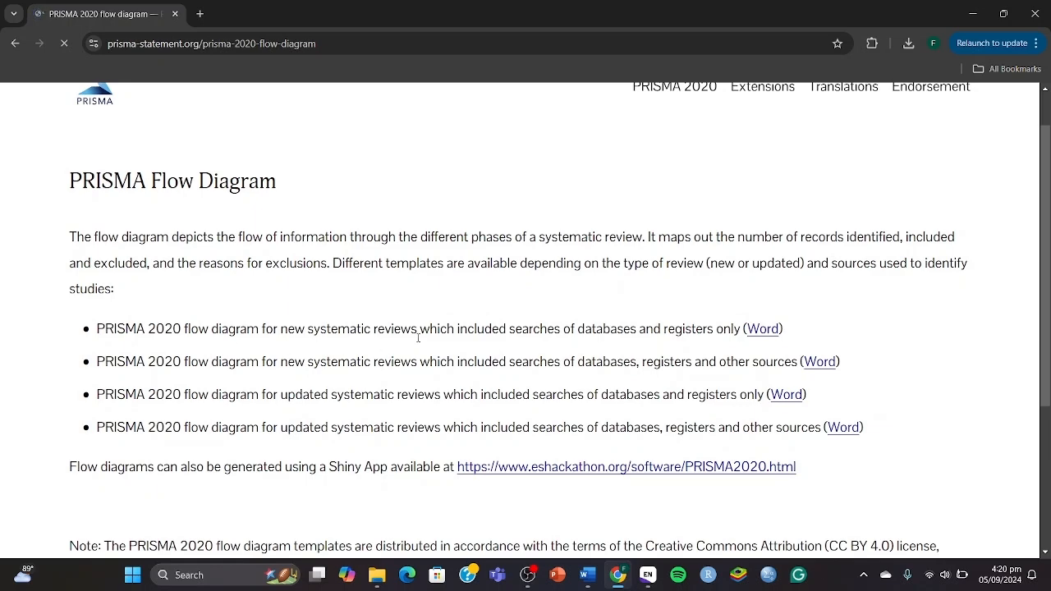
scroll(418, 338, down, 2)
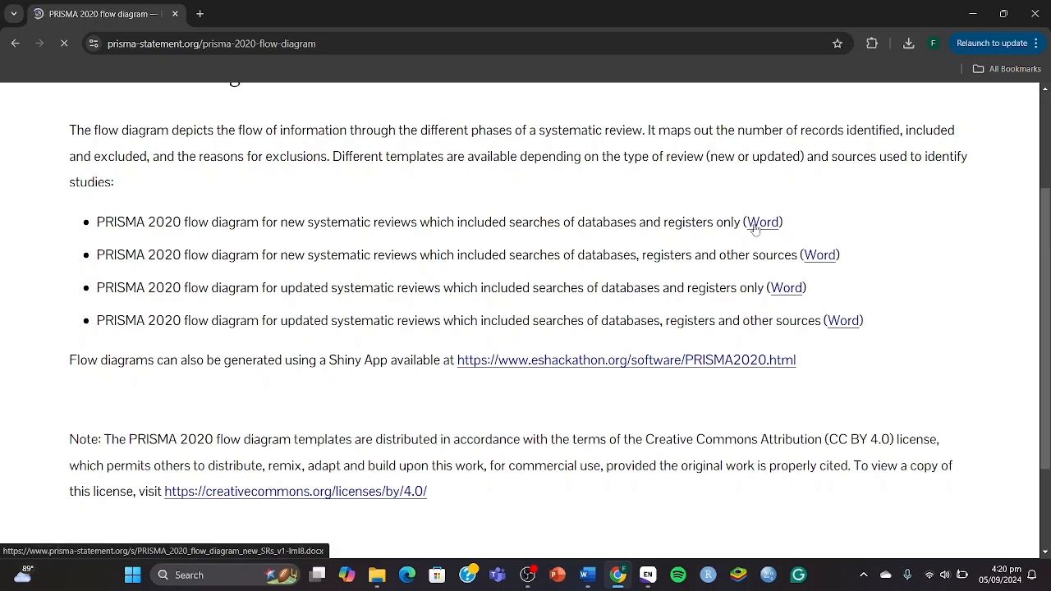
scroll(756, 230, up, 1)
drag(577, 268, 735, 268)
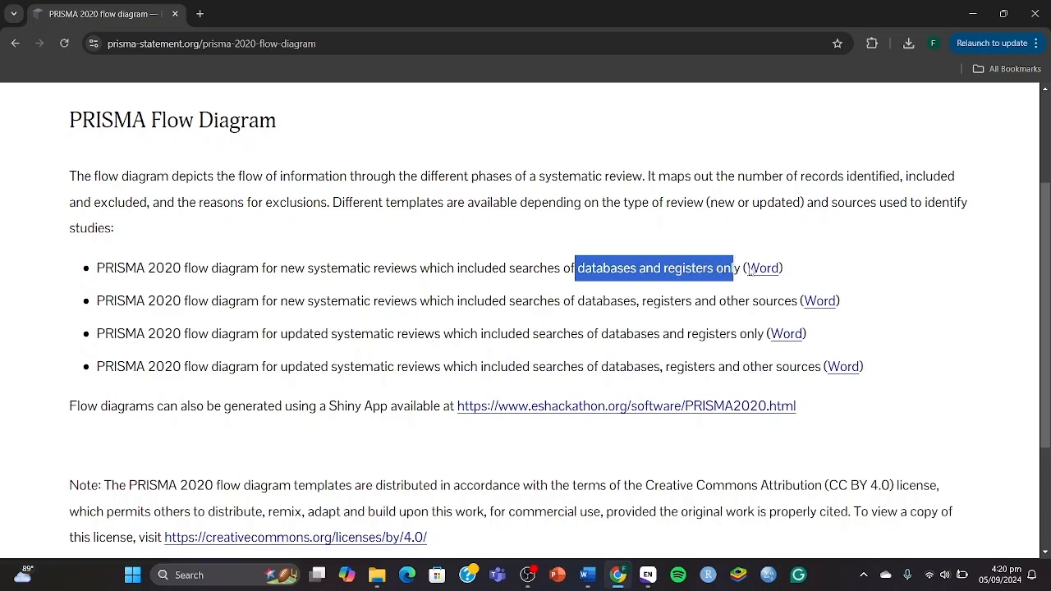
click(750, 269)
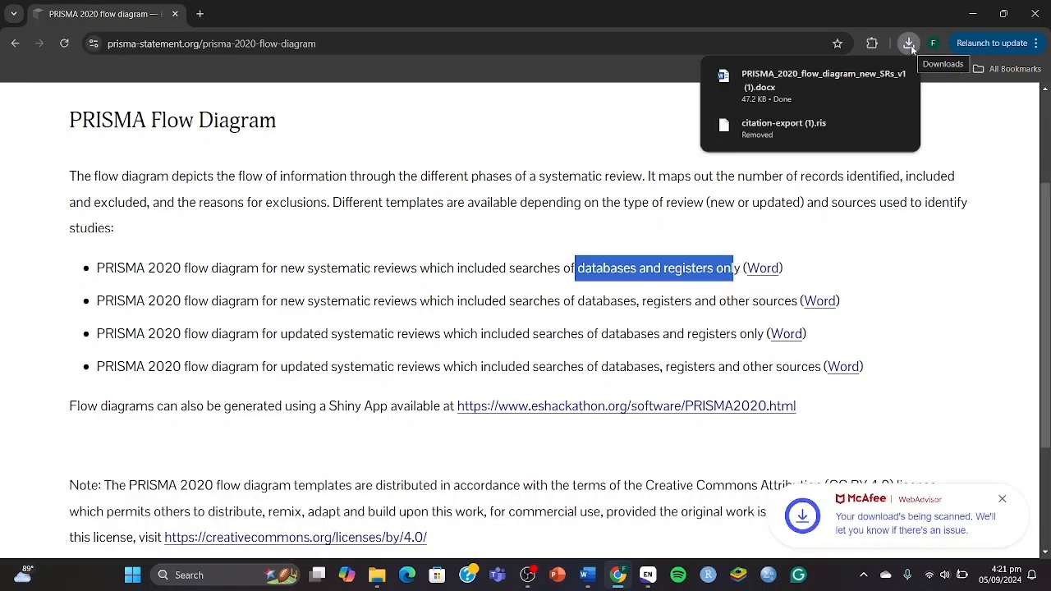
Open the downloaded PRISMA_2020_flow_diagram docx in Word from Chrome's recent downloads.
click(790, 77)
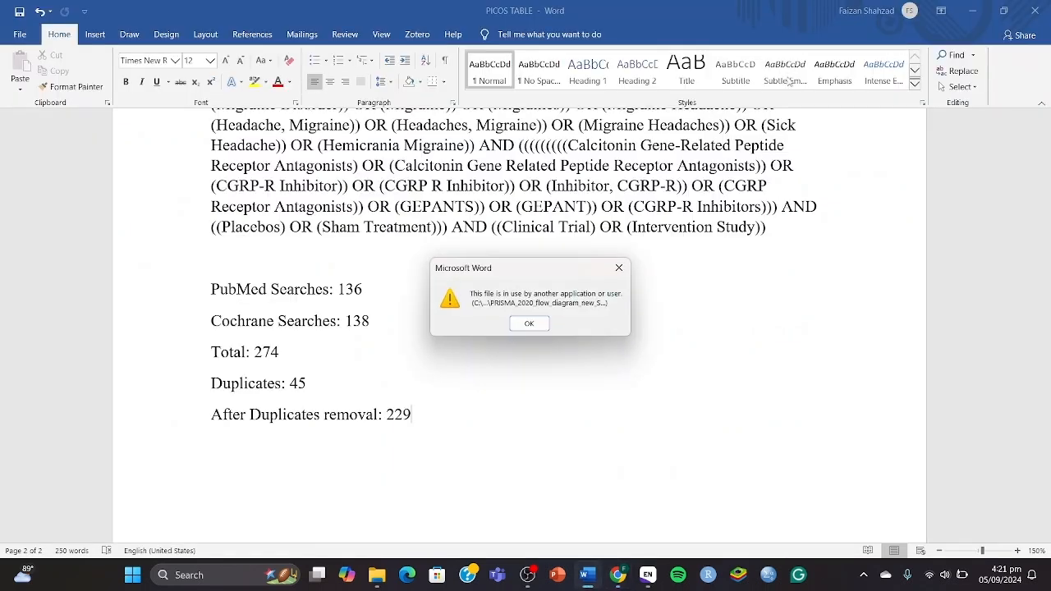
click(530, 324)
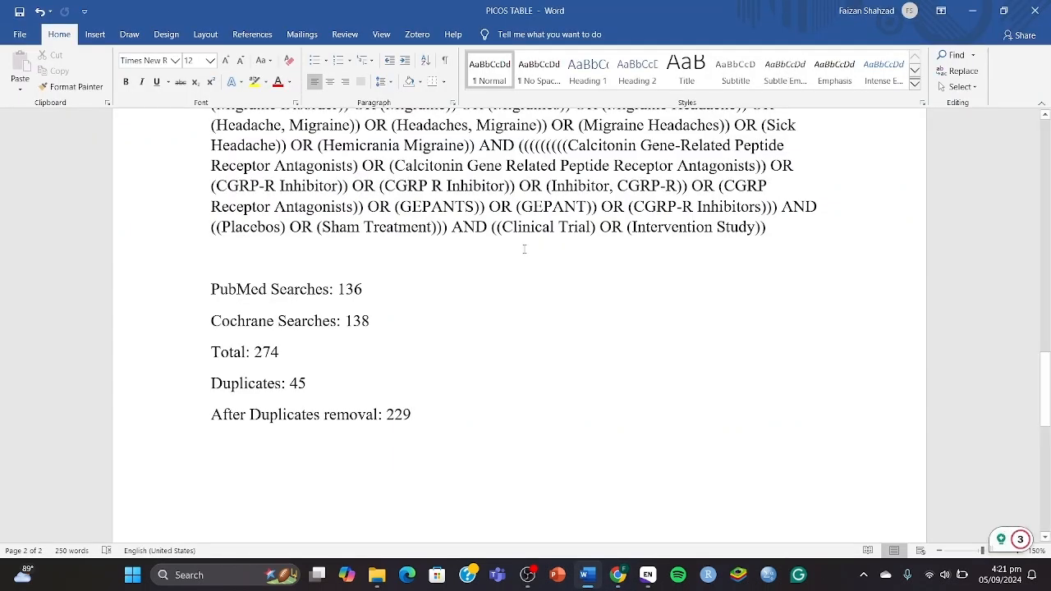
click(317, 575)
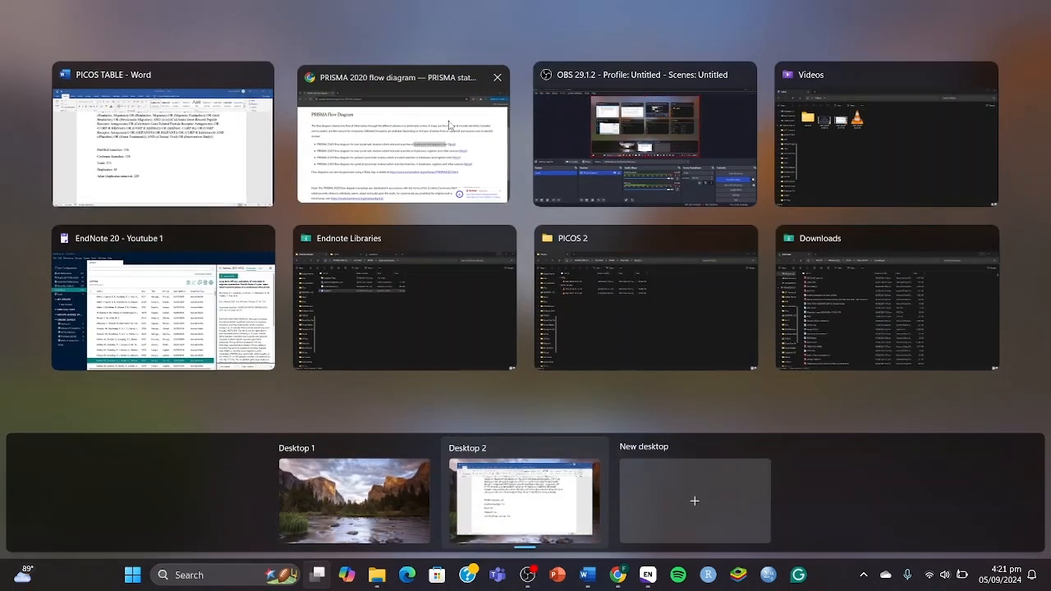
click(449, 125)
click(910, 44)
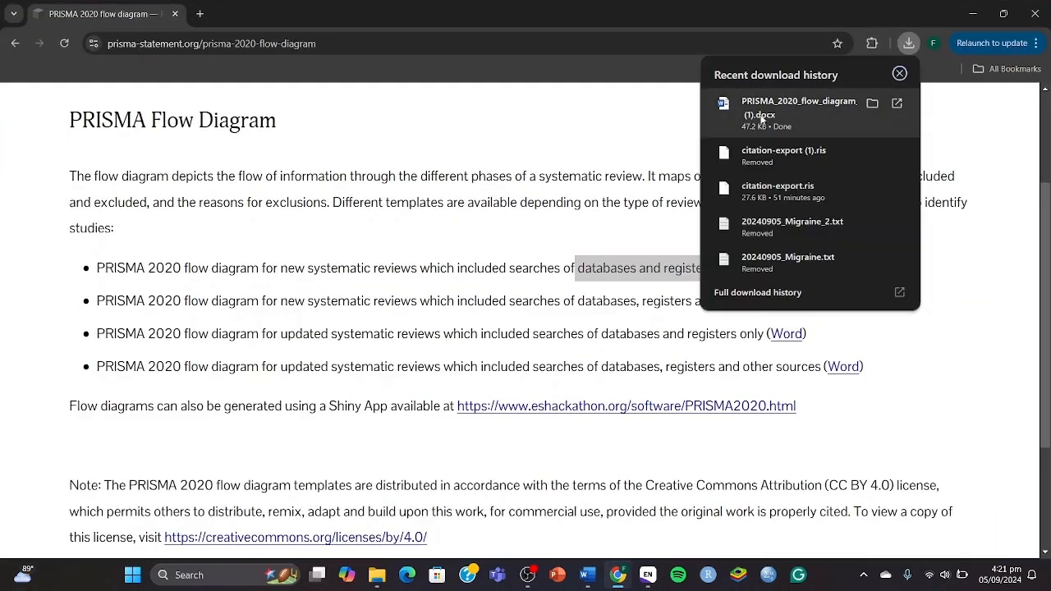
click(739, 107)
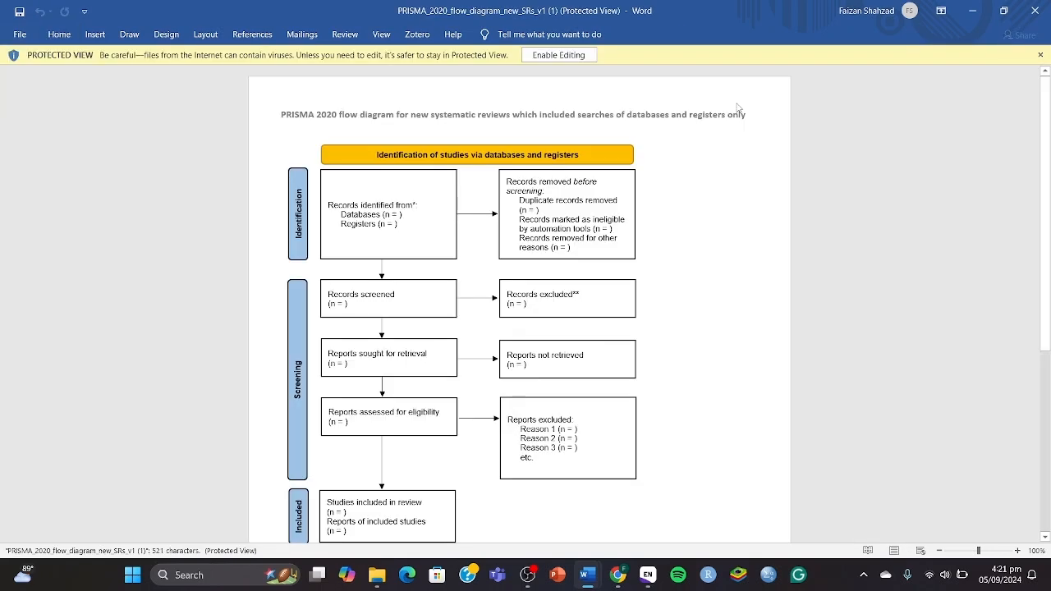
Enable editing on the PRISMA template and enter 45 as Duplicate records removed.
click(559, 55)
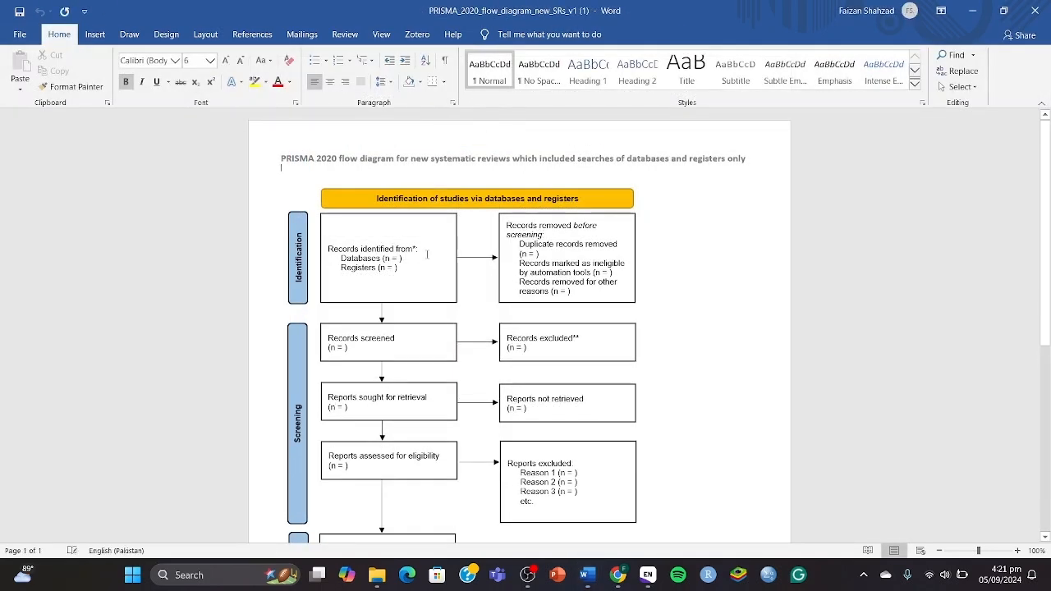
scroll(547, 269, down, 3)
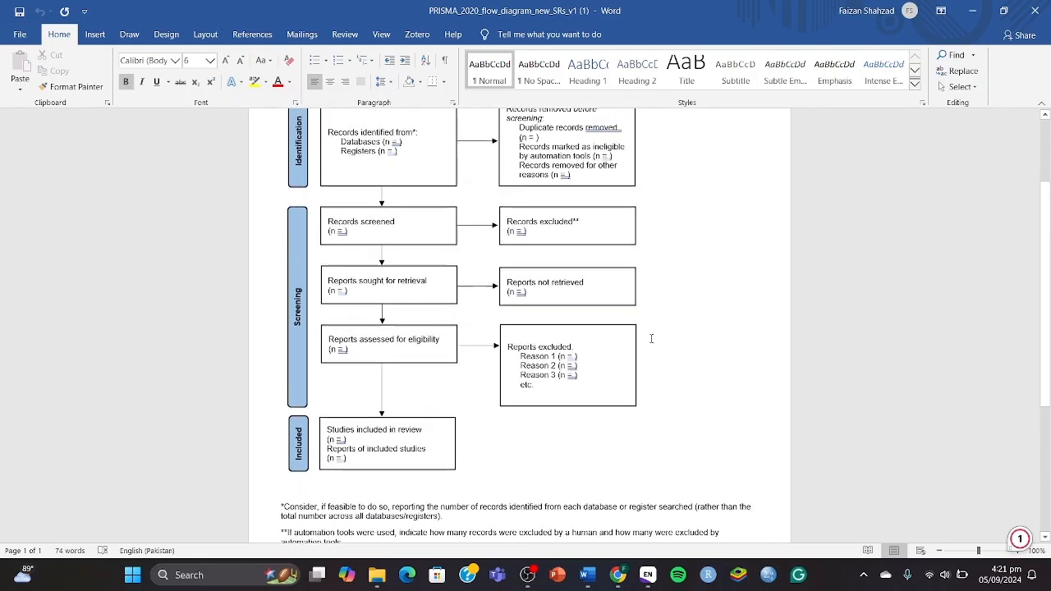
scroll(652, 338, up, 3)
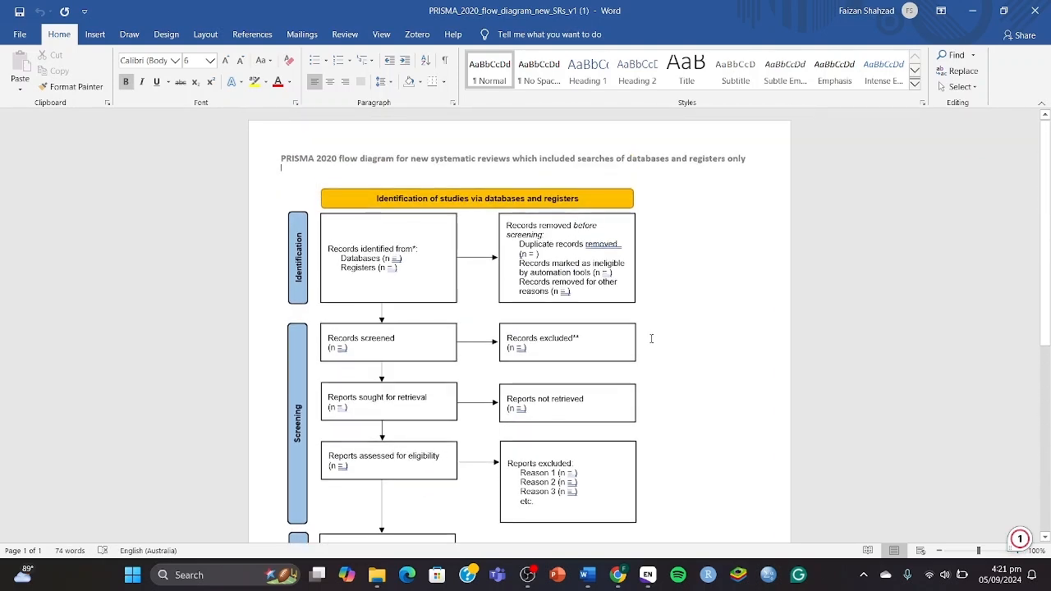
scroll(469, 342, down, 1)
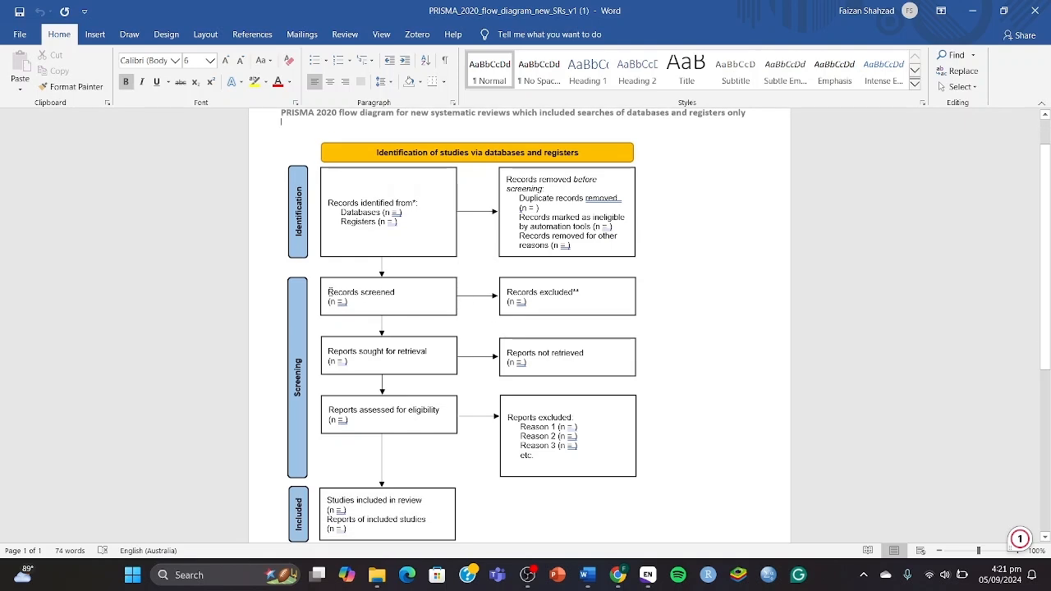
drag(329, 292, 393, 296)
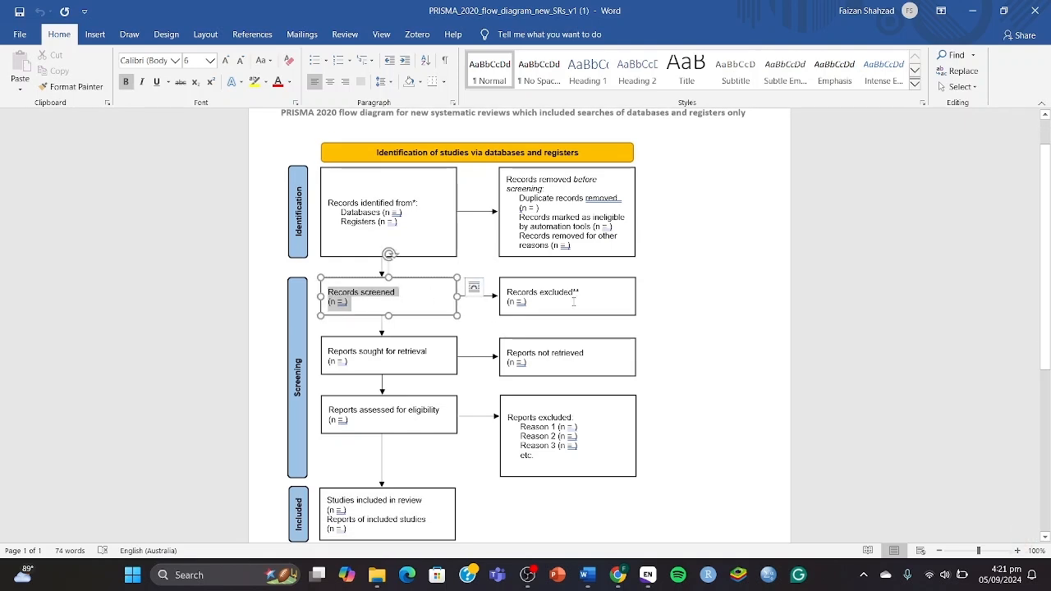
click(398, 295)
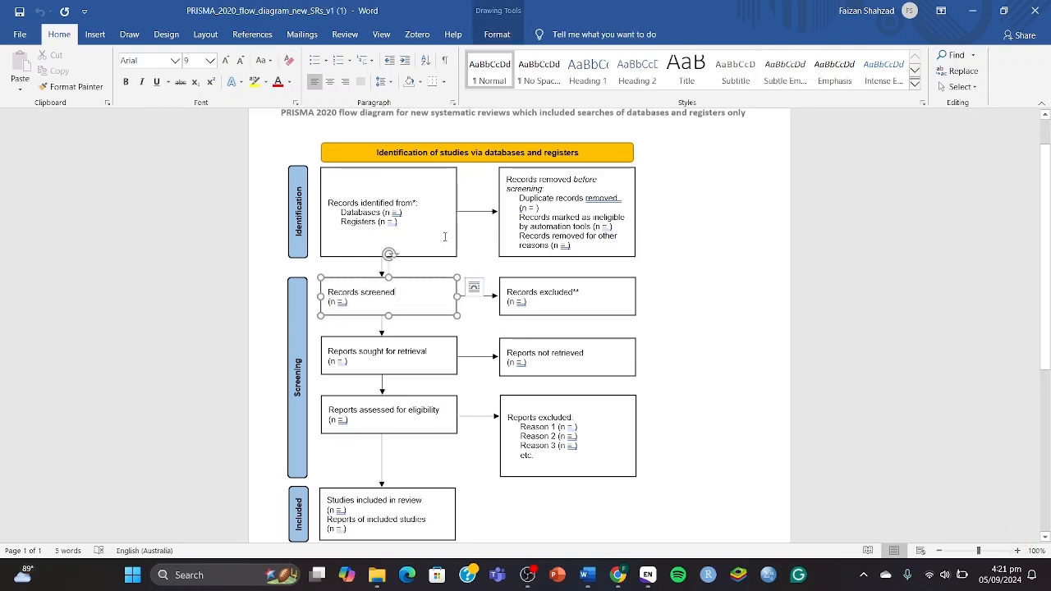
click(562, 190)
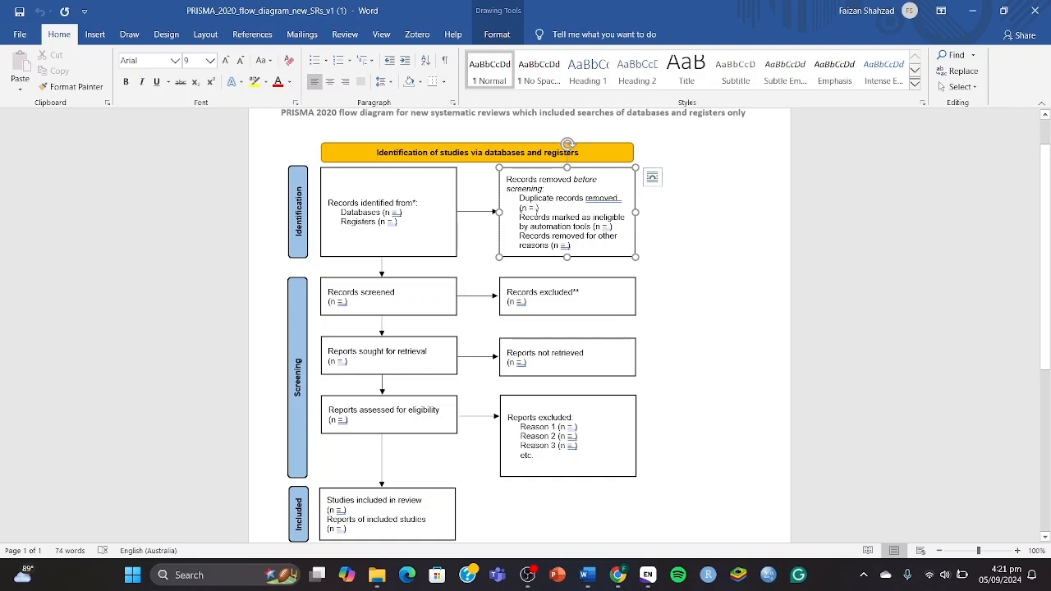
text(45)
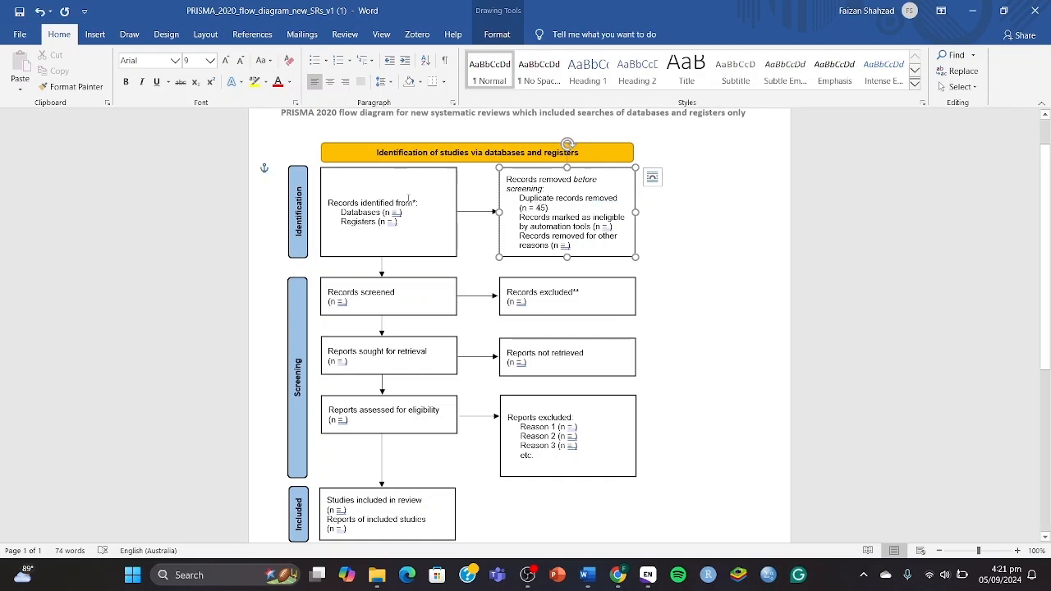
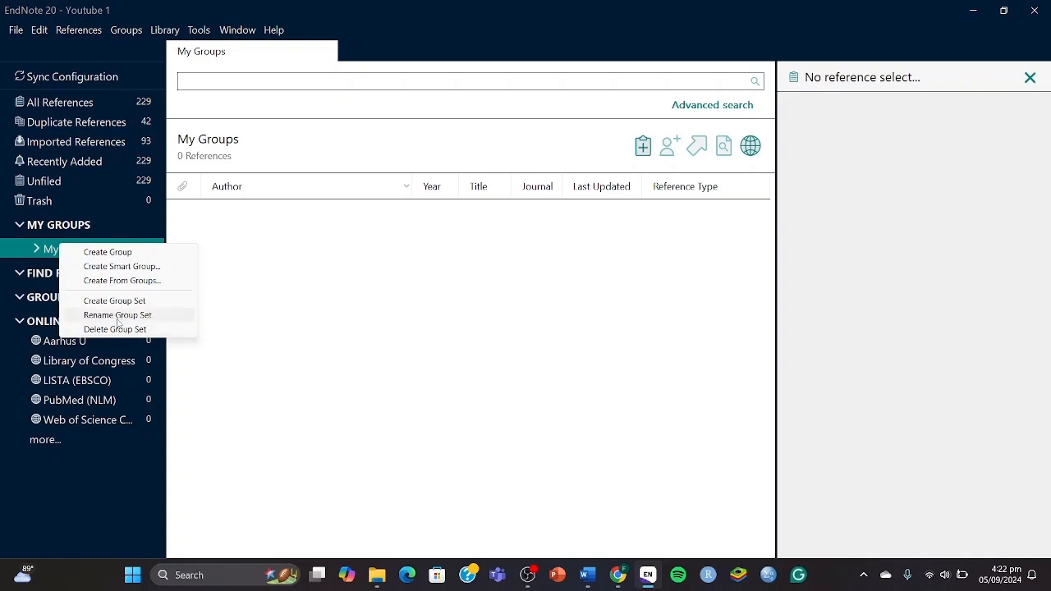
Create two group sets in the library named Primary and Secondary.
click(141, 302)
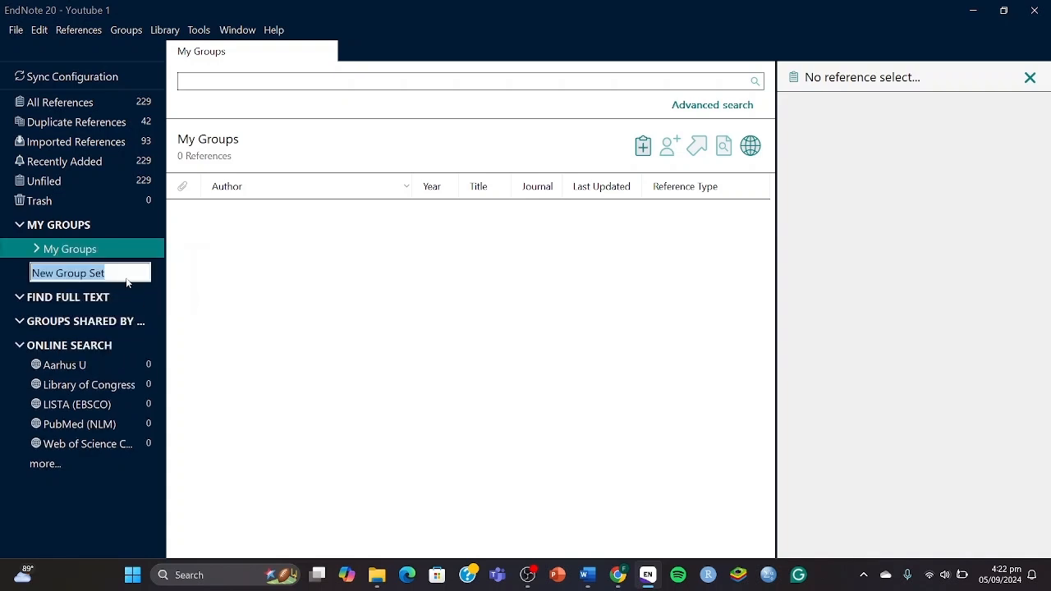
key(Return)
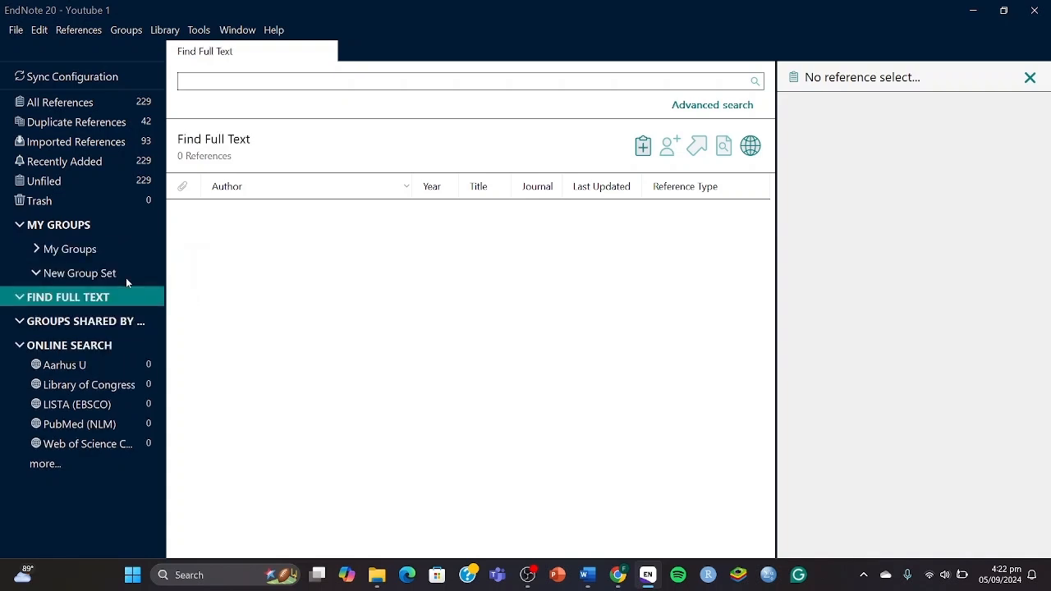
right_click(106, 275)
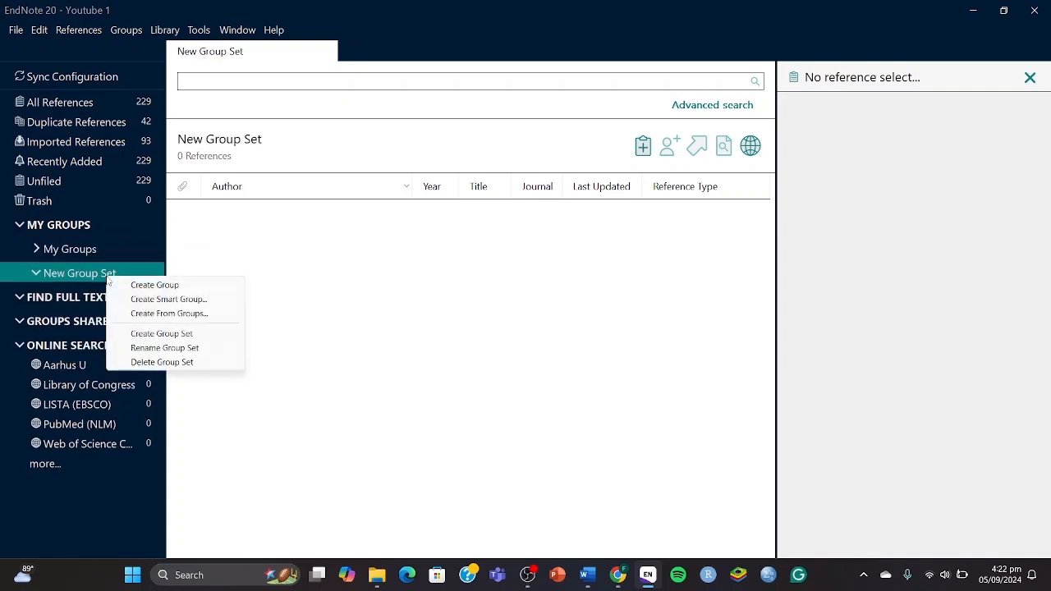
click(135, 349)
text(Primary)
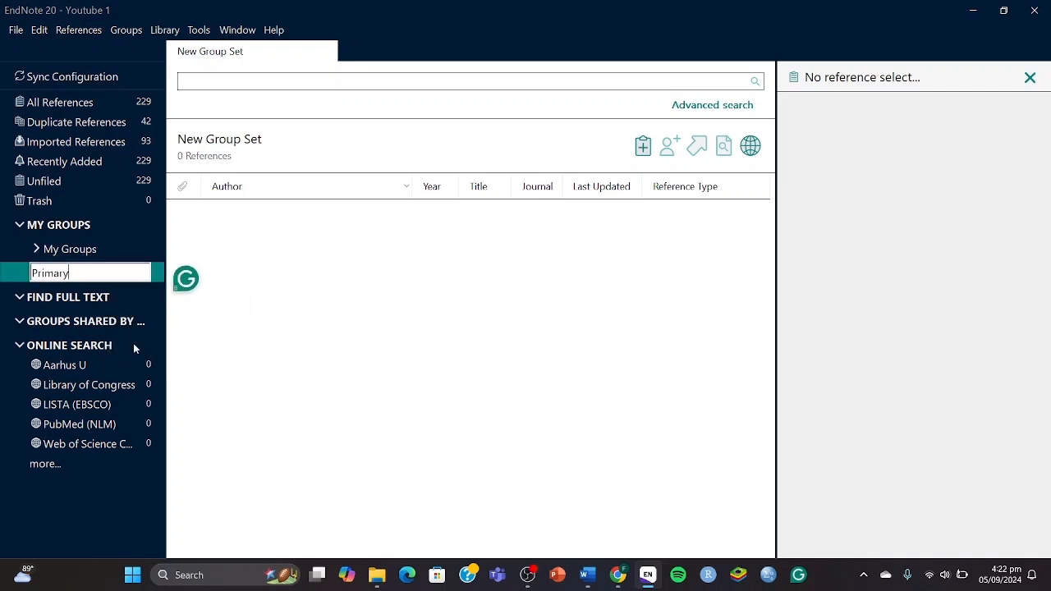
key(Return)
click(87, 249)
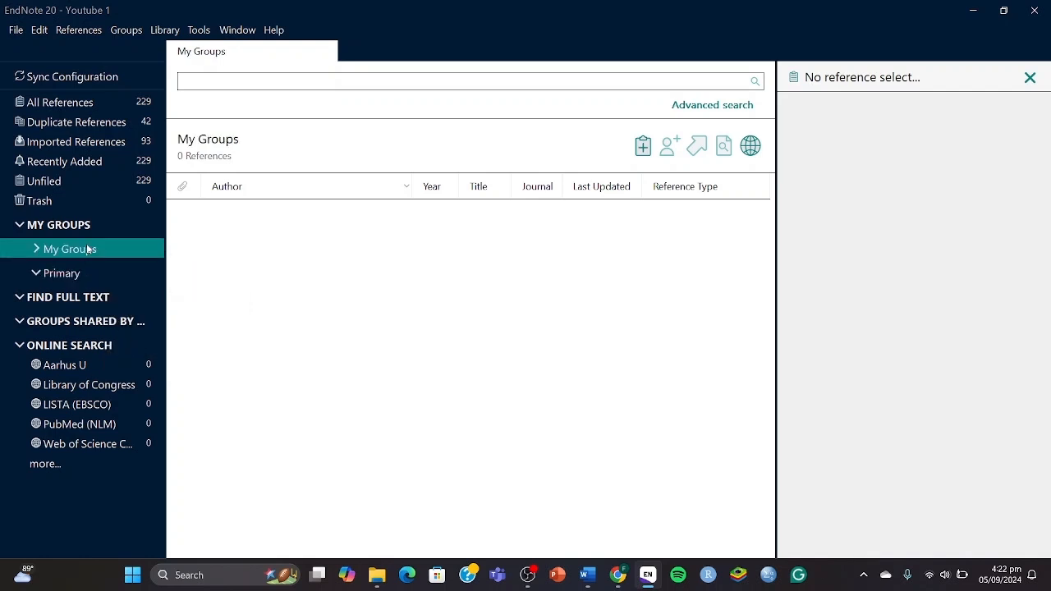
right_click(89, 249)
click(125, 302)
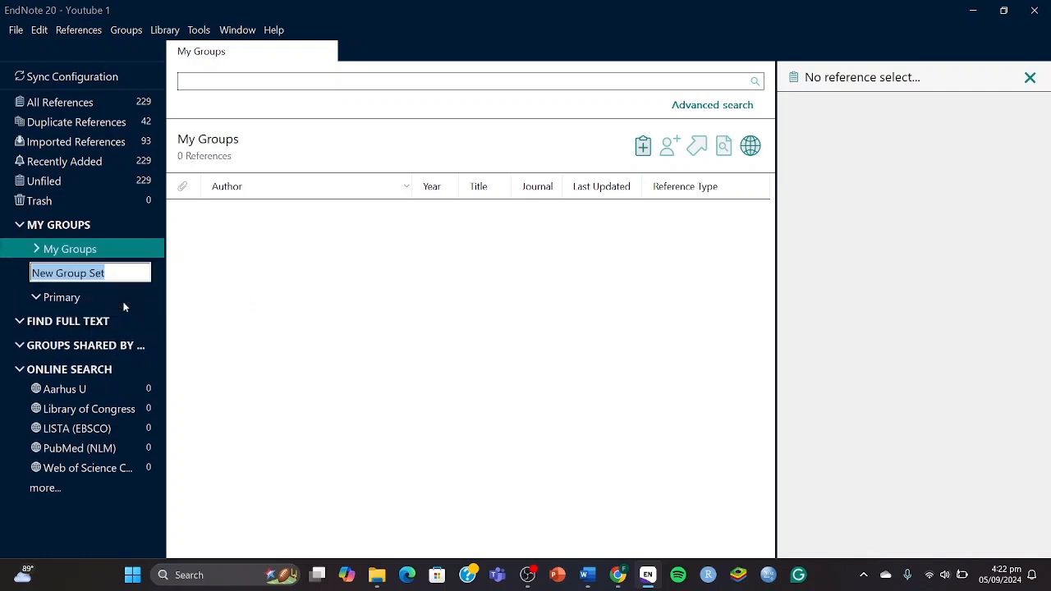
text(Secondary)
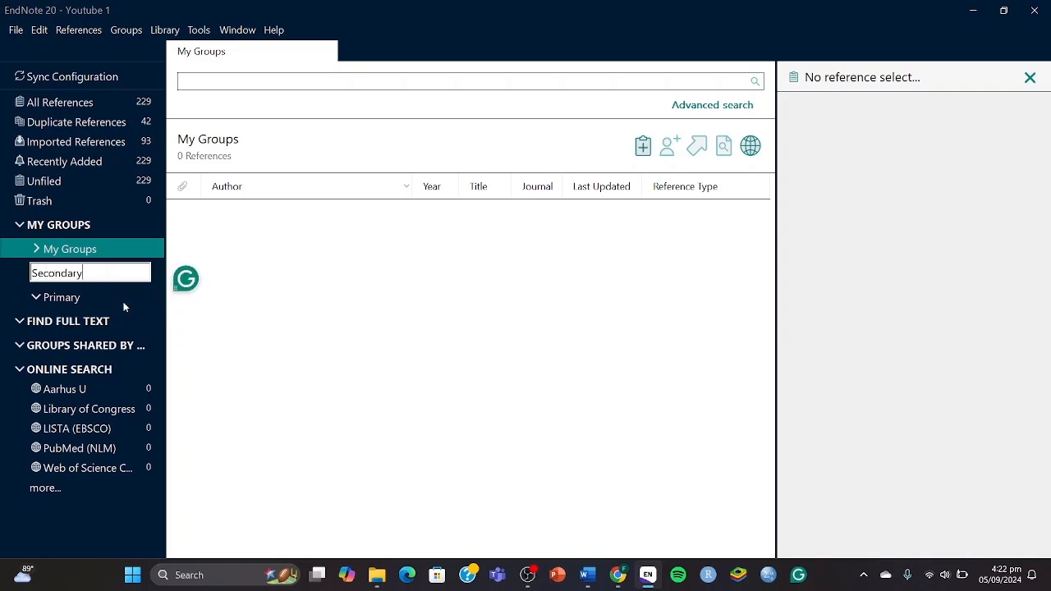
key(Return)
Add groups named Included and Excluded inside the Primary group set.
click(75, 300)
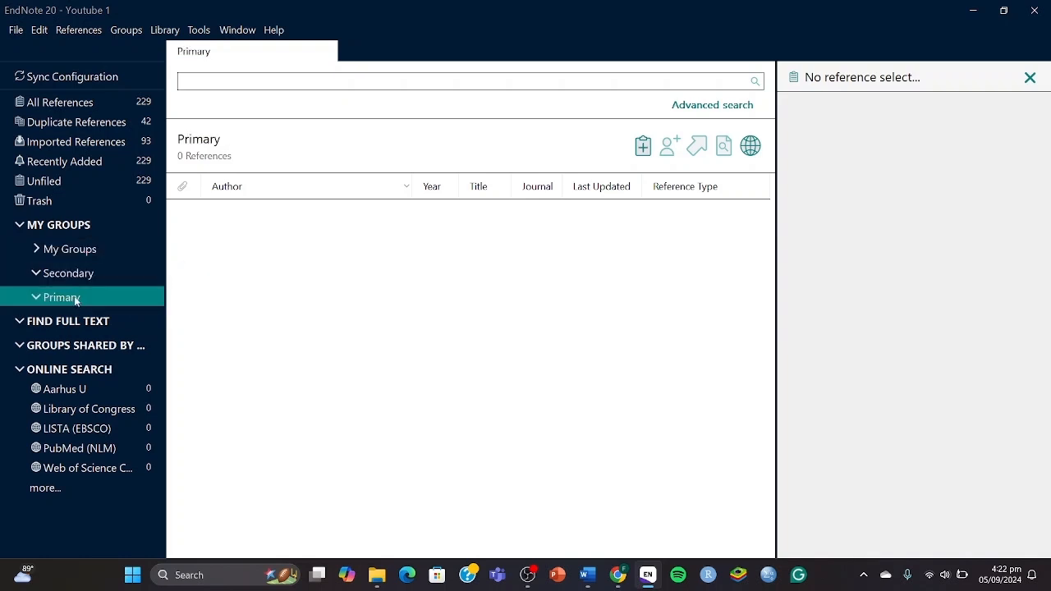
right_click(76, 301)
click(123, 306)
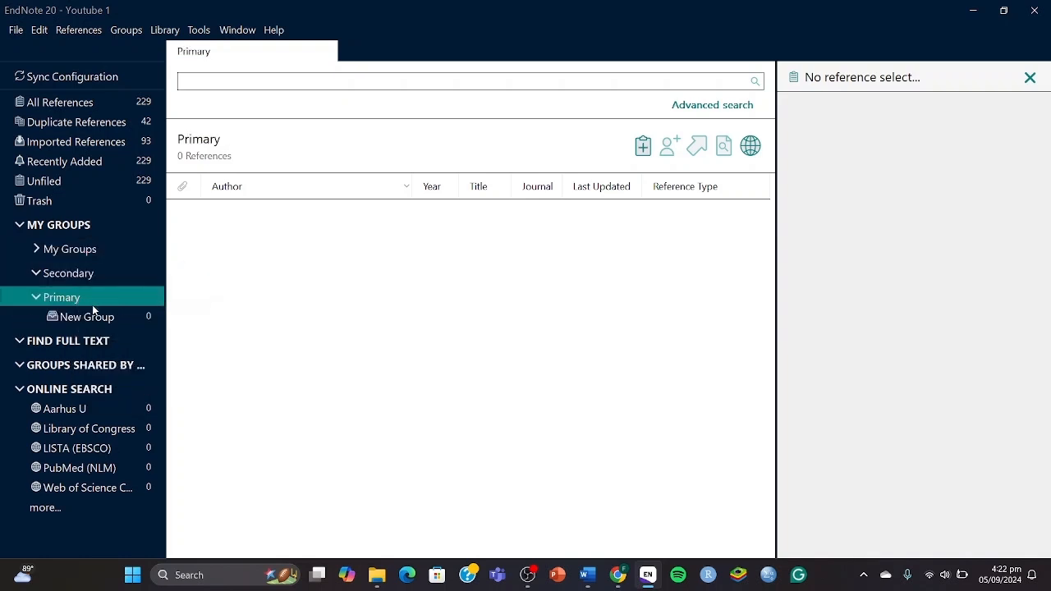
text(Included)
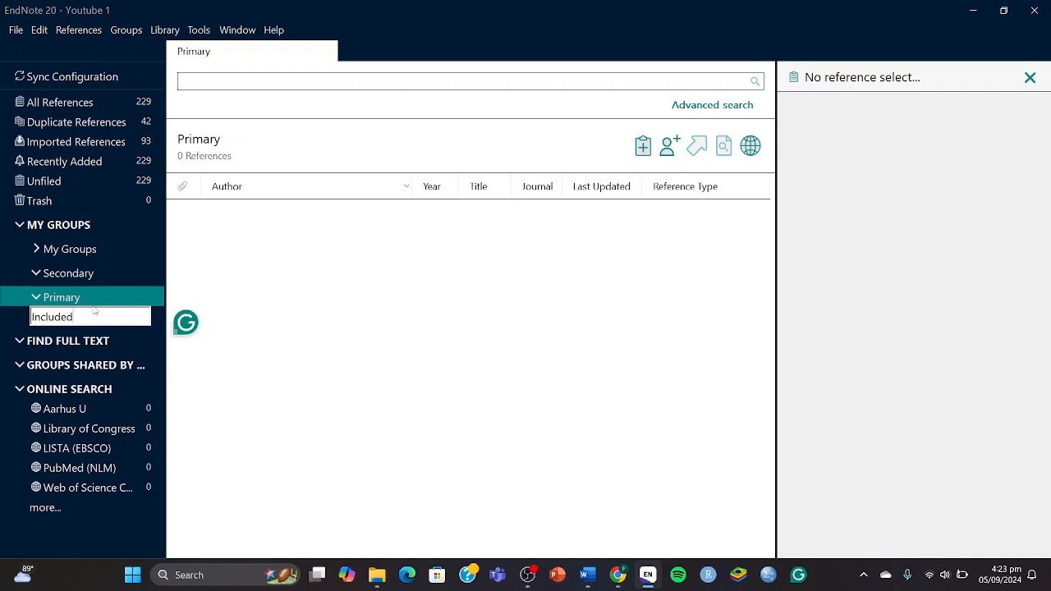
key(Return)
right_click(90, 300)
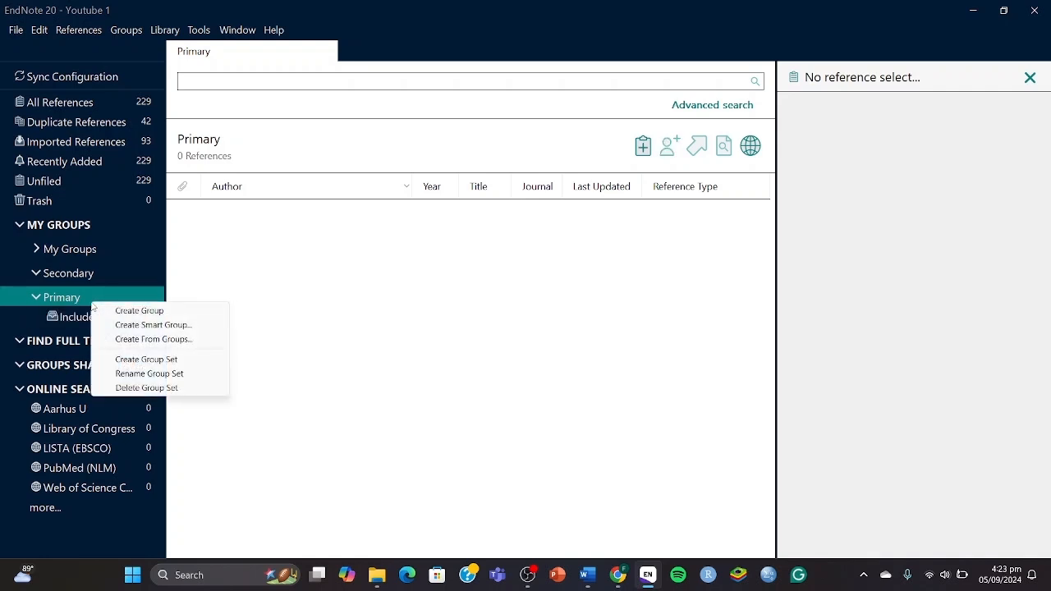
click(113, 312)
text(Excluded)
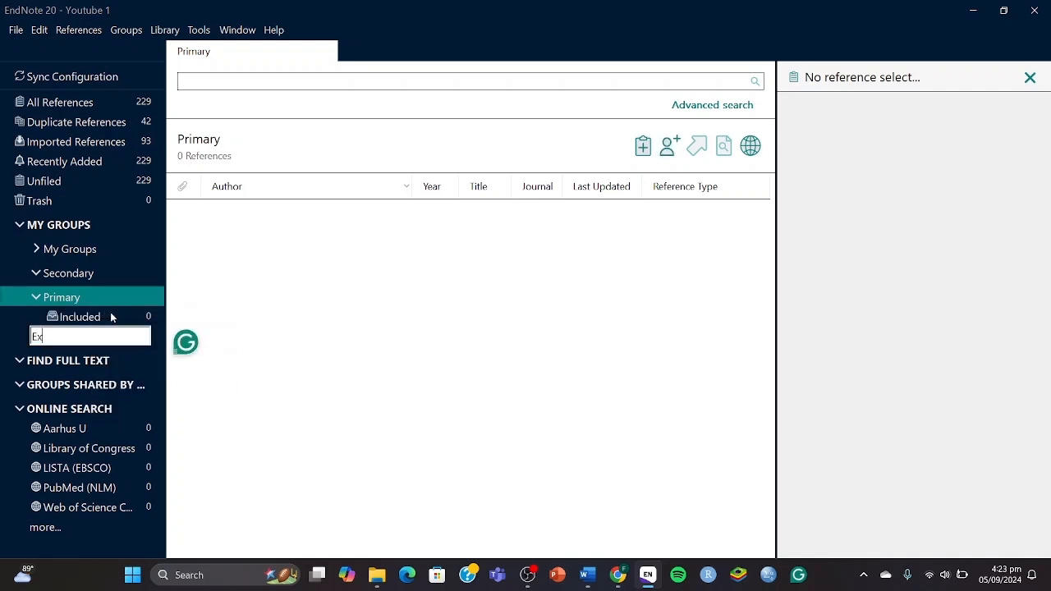
key(Return)
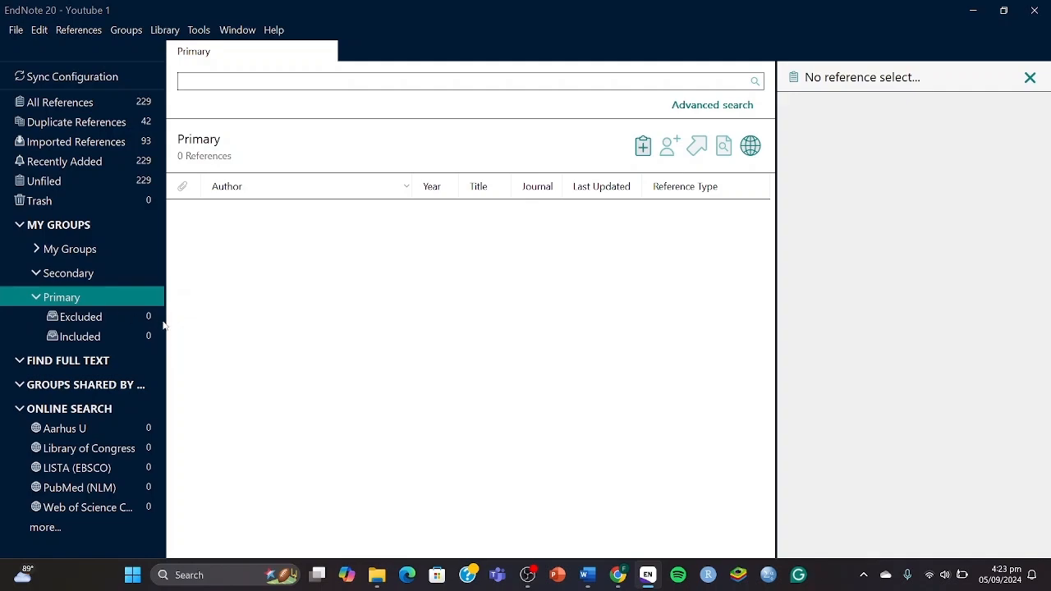
click(317, 575)
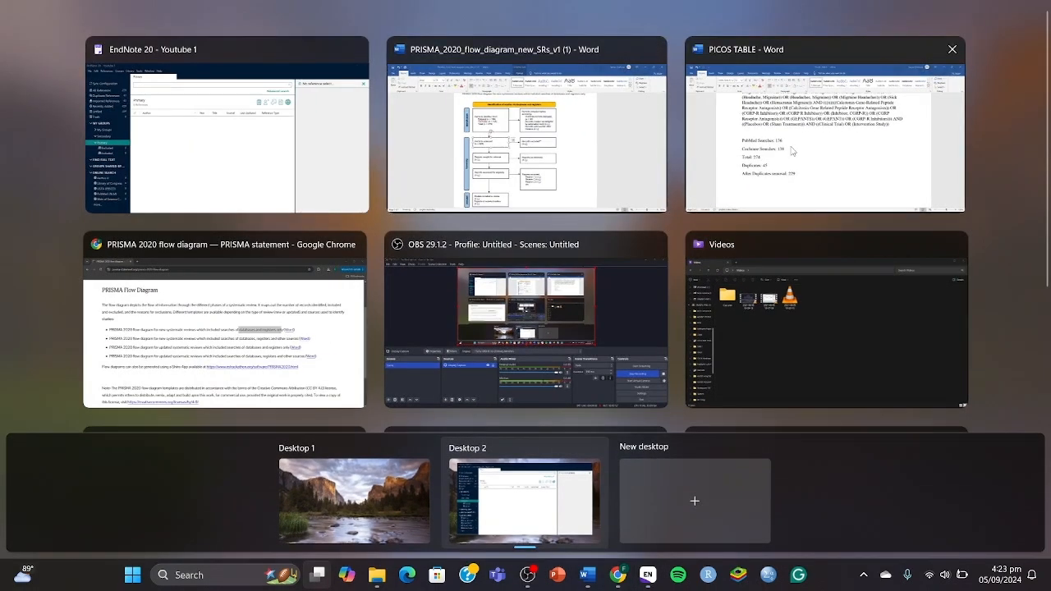
In the PICOS TABLE document, correct the last search count to 229 and add blank lines below.
click(768, 169)
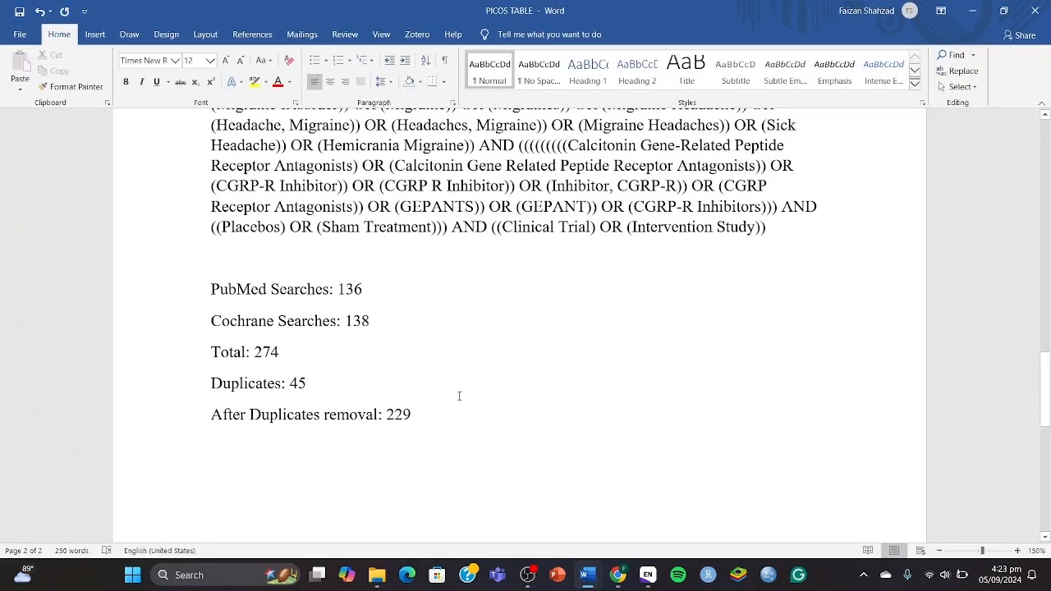
key(Return)
key(Return)
key(Return)
key(Return)
key(Return)
key(Return)
key(Return)
key(Return)
key(Return)
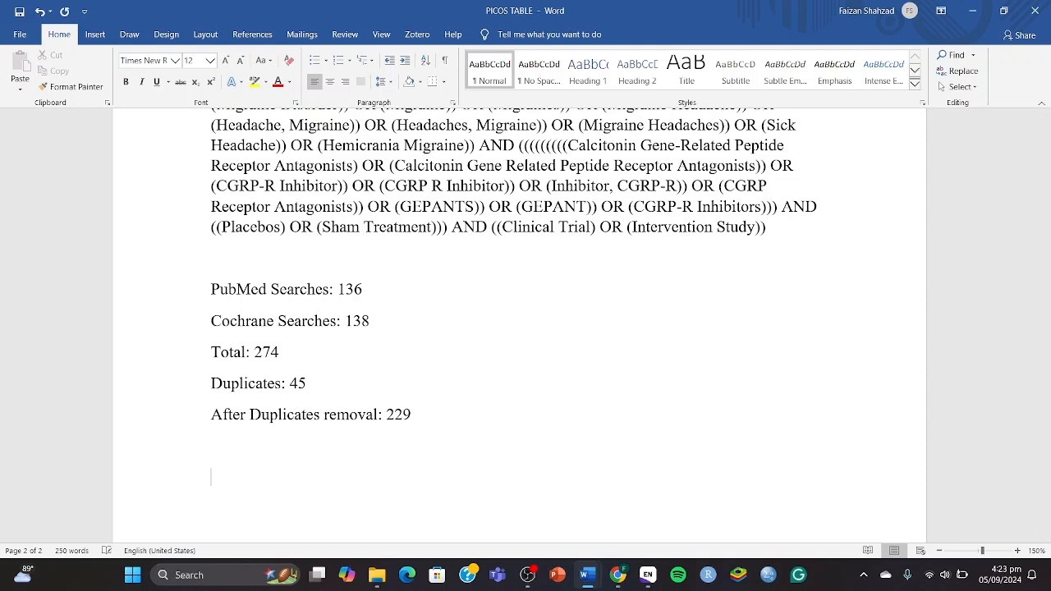
key(Return)
key(Return)
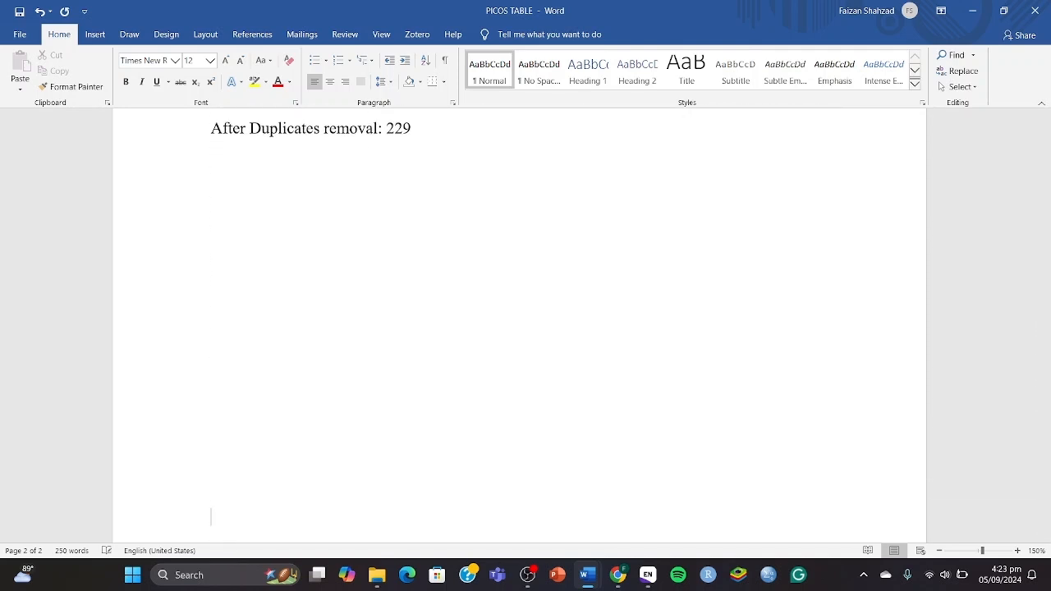
key(BackSpace)
text(9\)
key(BackSpace)
key(Return)
Insert a page break and type the heading 'Inclusion Criteria:' on the new page.
click(94, 35)
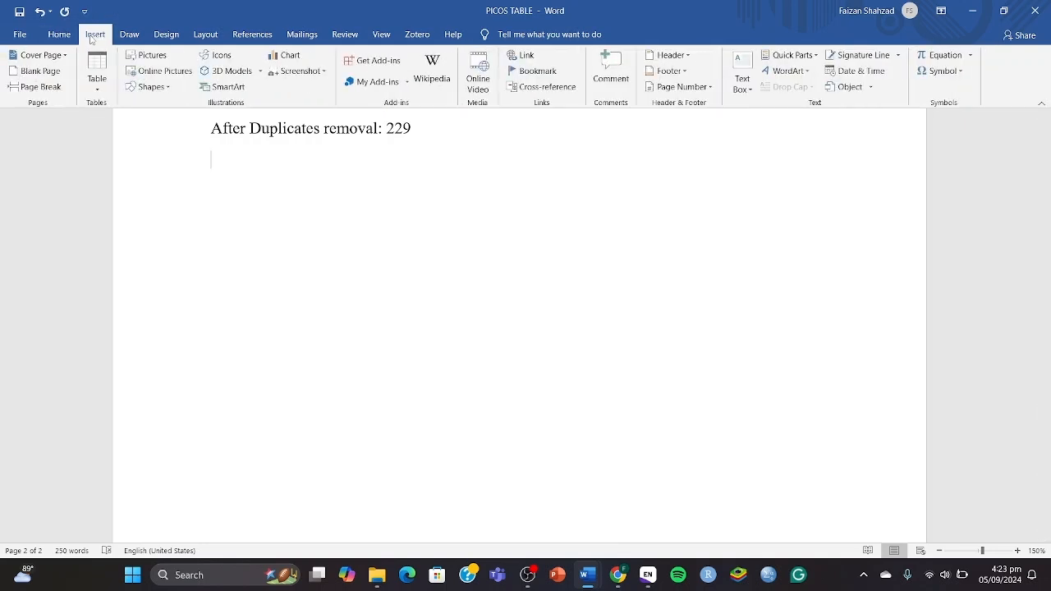
click(47, 87)
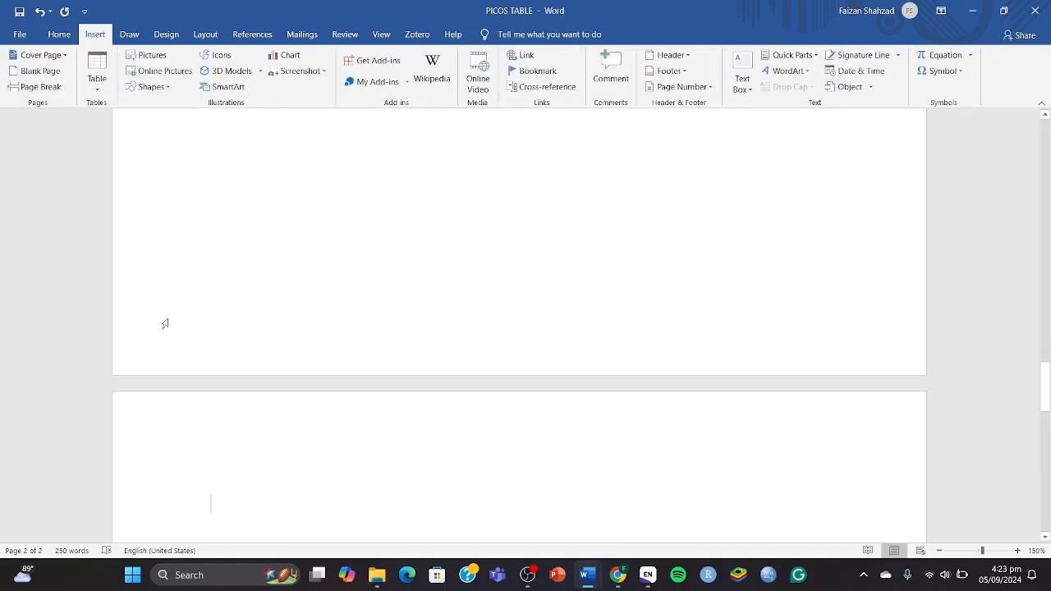
text(INclu)
key(BackSpace)
key(BackSpace)
key(BackSpace)
key(BackSpace)
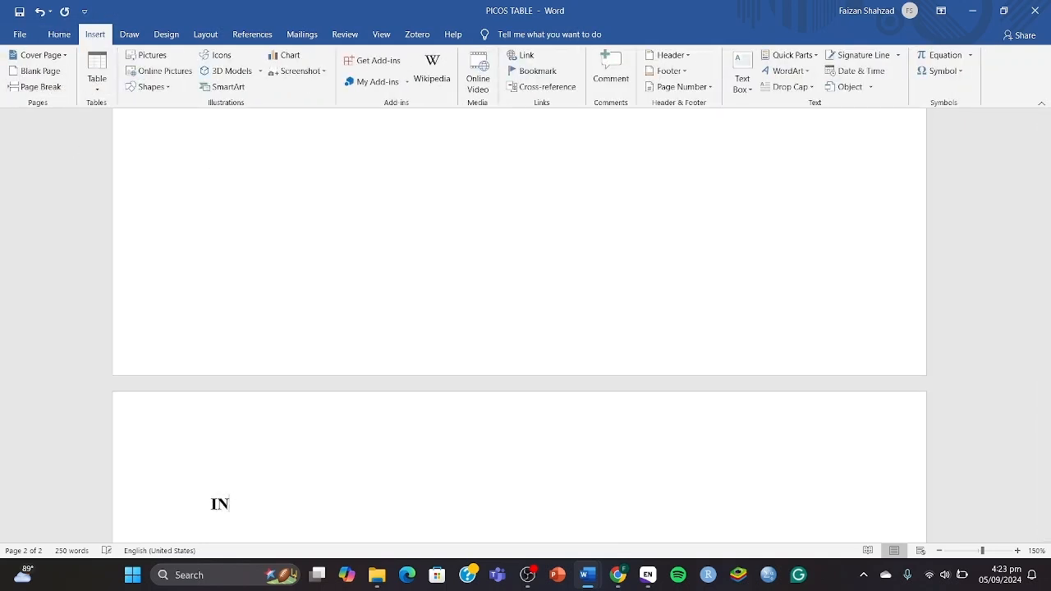
text(nclusion Cr)
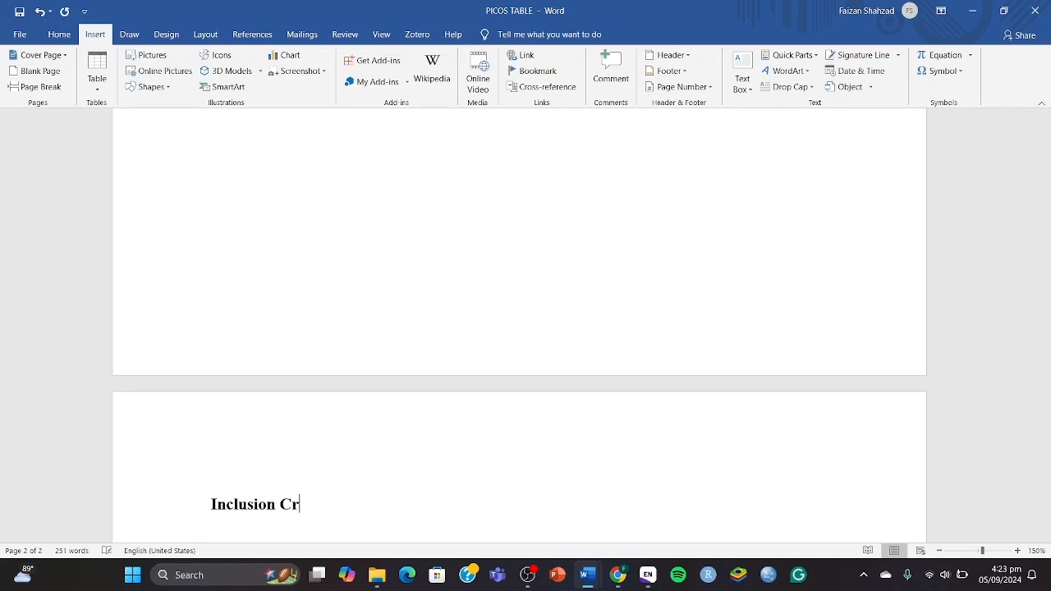
text(iteria:)
key(Return)
key(super+Tab)
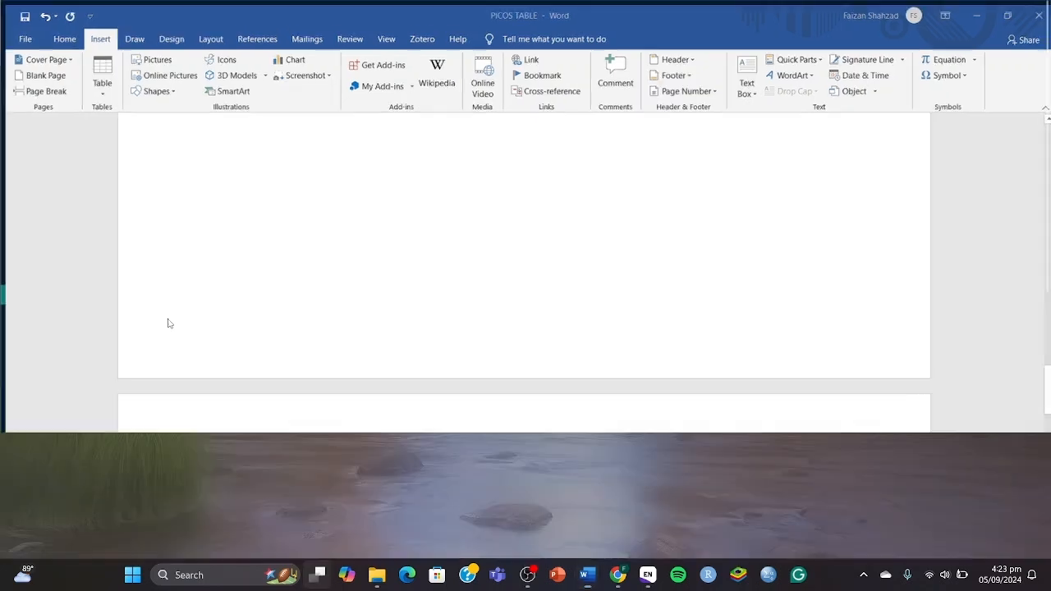
key(Escape)
scroll(276, 318, down, 3)
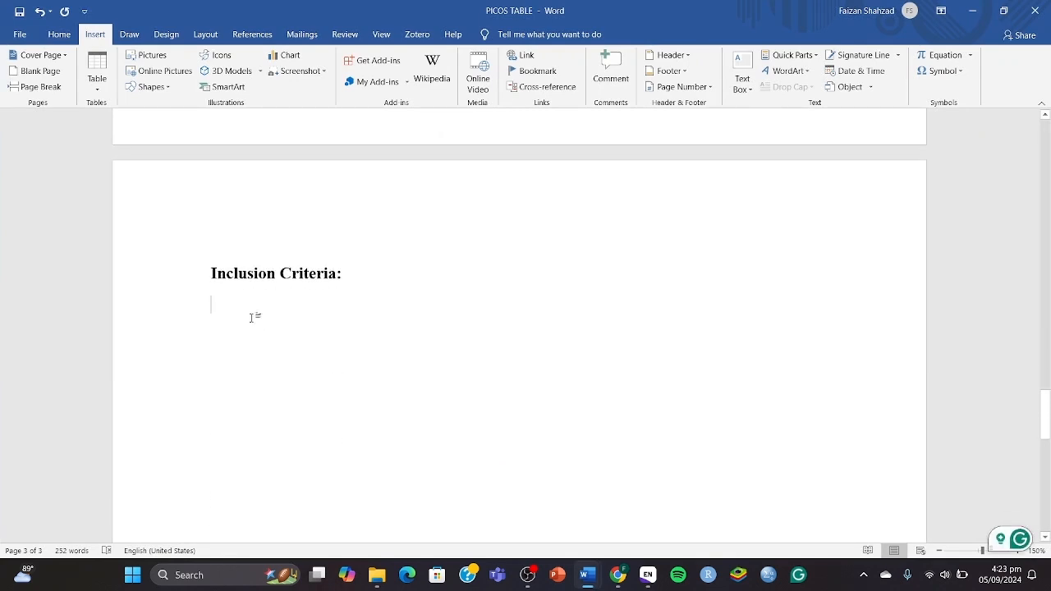
Enter 'Clinical trial' as the first numbered inclusion criterion.
text(1. )
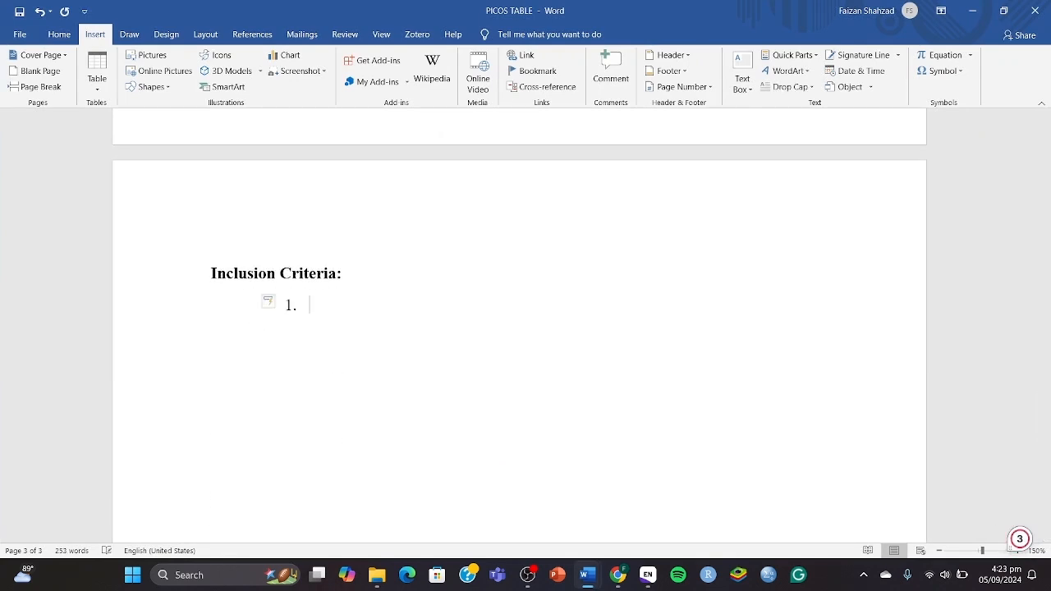
text(Clinical Trial ()
key(BackSpace)
key(BackSpace)
key(BackSpace)
key(BackSpace)
key(BackSpace)
key(BackSpace)
key(BackSpace)
key(BackSpace)
key(BackSpace)
key(BackSpace)
key(BackSpace)
key(BackSpace)
key(BackSpace)
key(BackSpace)
key(BackSpace)
key(BackSpace)
scroll(519, 329, up, 5)
scroll(789, 290, up, 10)
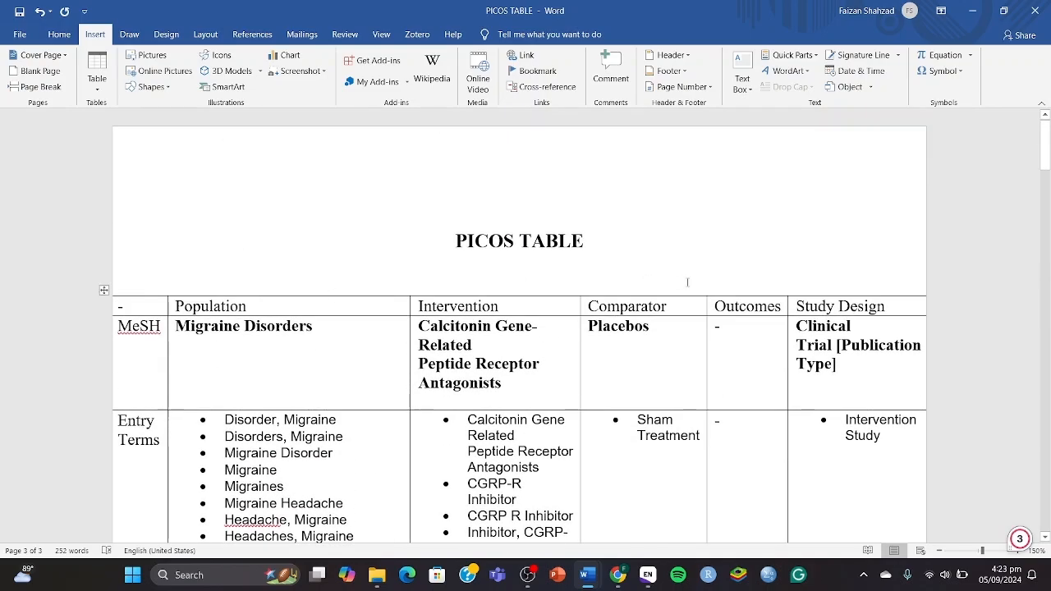
scroll(822, 347, down, 15)
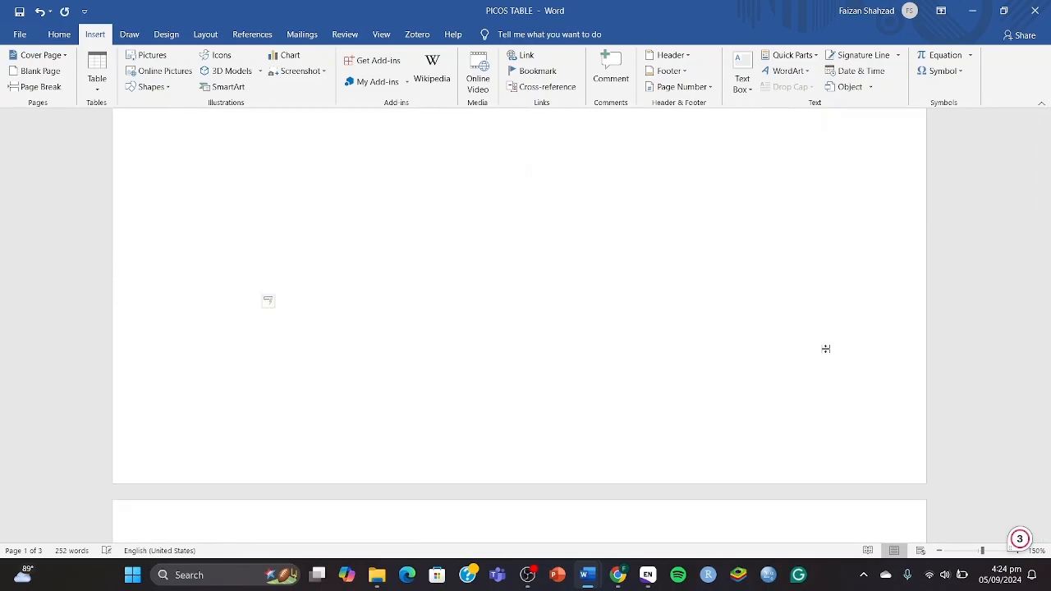
text(Clinical trials)
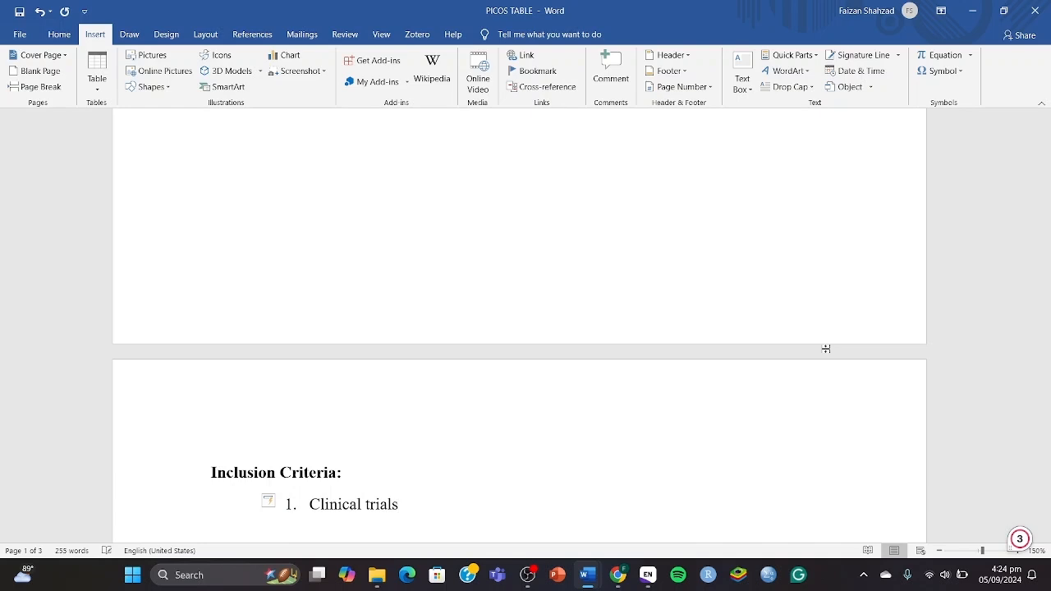
key(BackSpace)
key(Return)
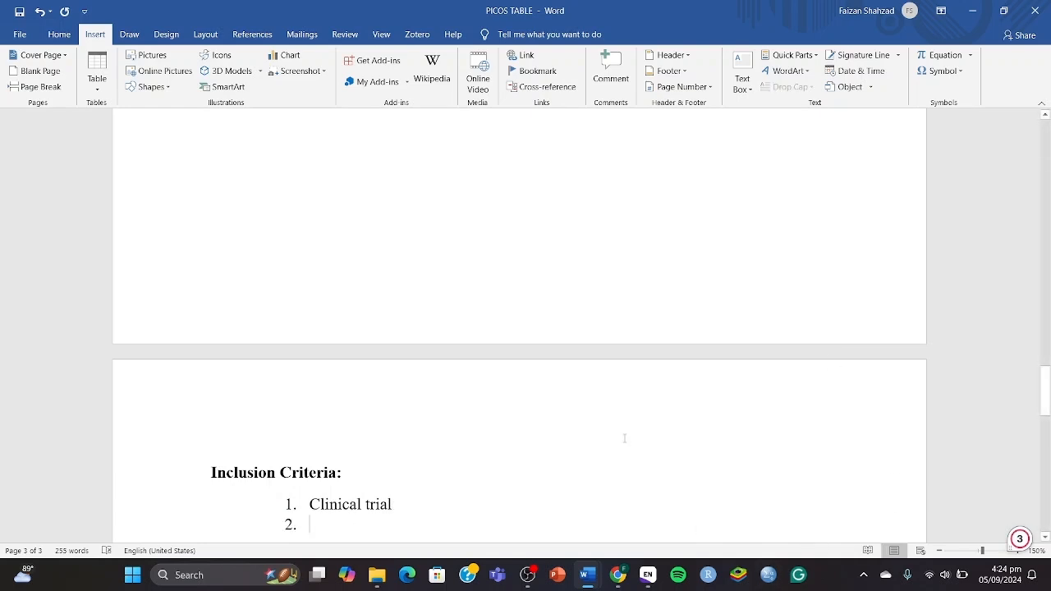
Add 'Migraine with Zavegepant as intervention' and 'no dose specified' as items 2 and 3, then save.
scroll(624, 436, down, 2)
text(Pop)
key(BackSpace)
key(BackSpace)
key(BackSpace)
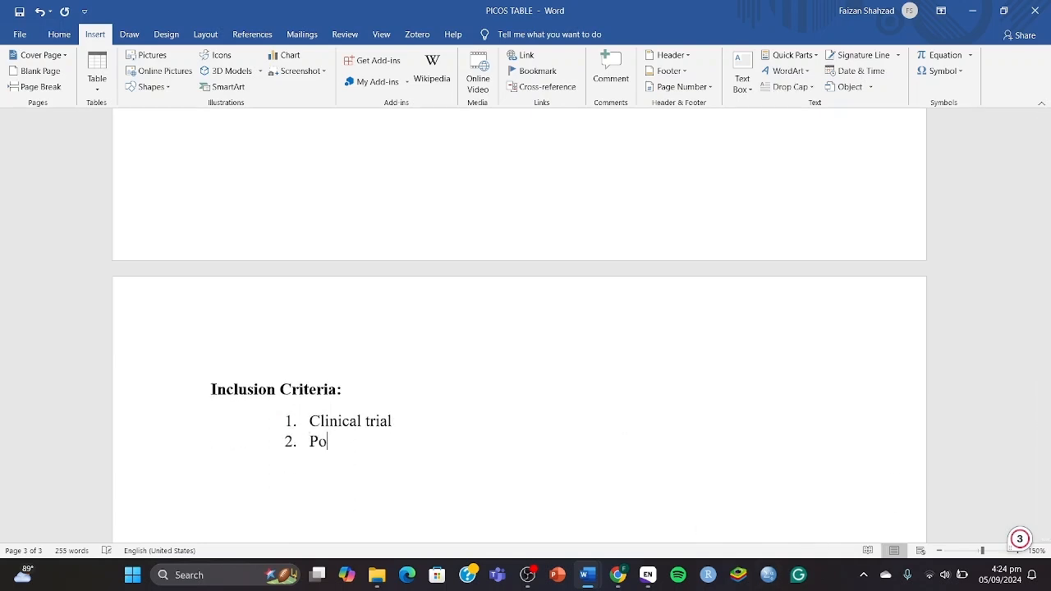
text(Migraine with Z)
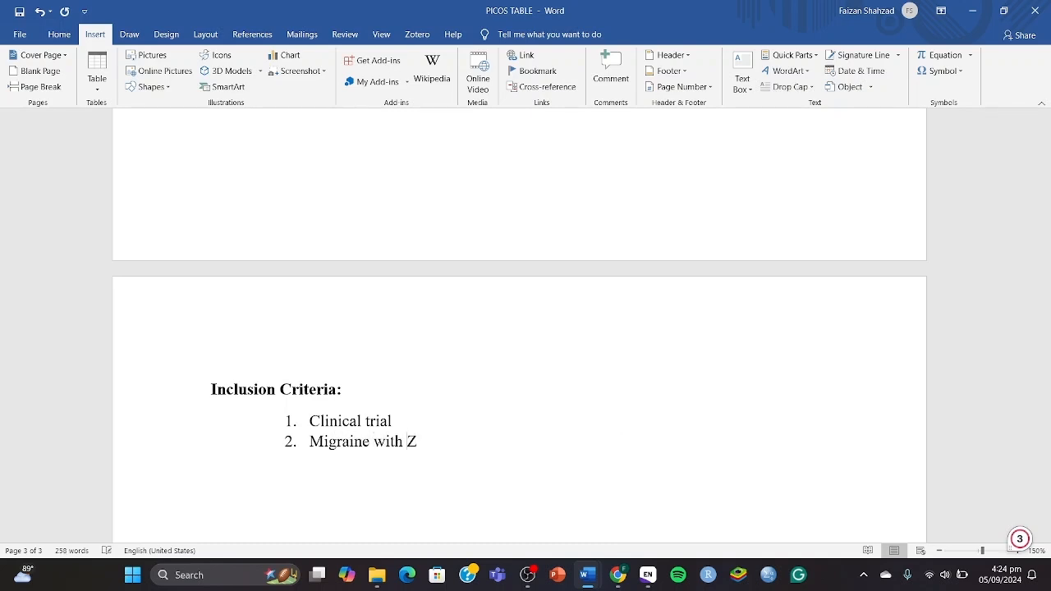
text(avegepant as intervention)
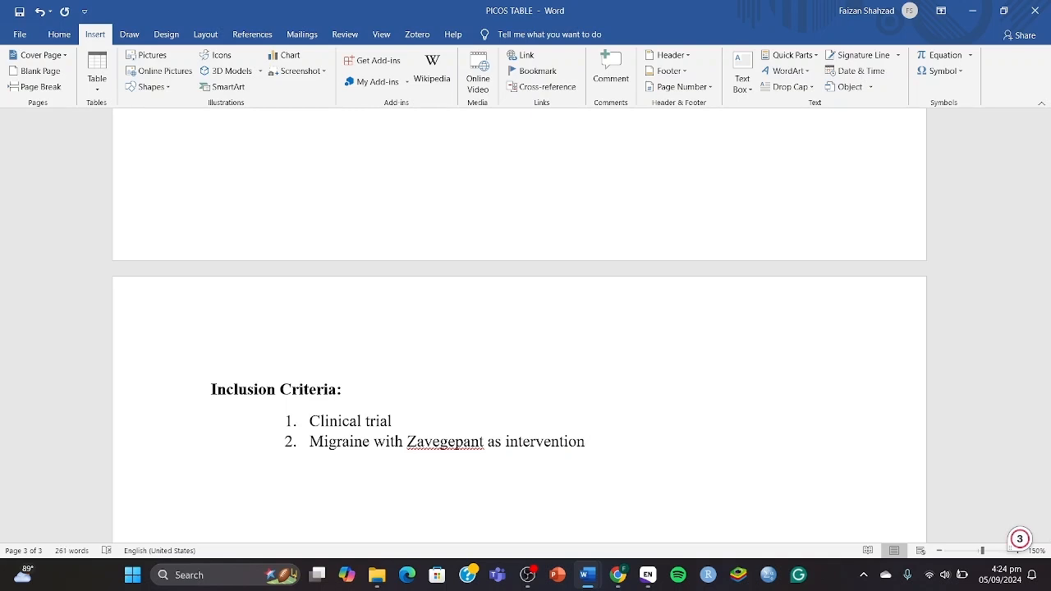
key(Return)
text(no dose specified)
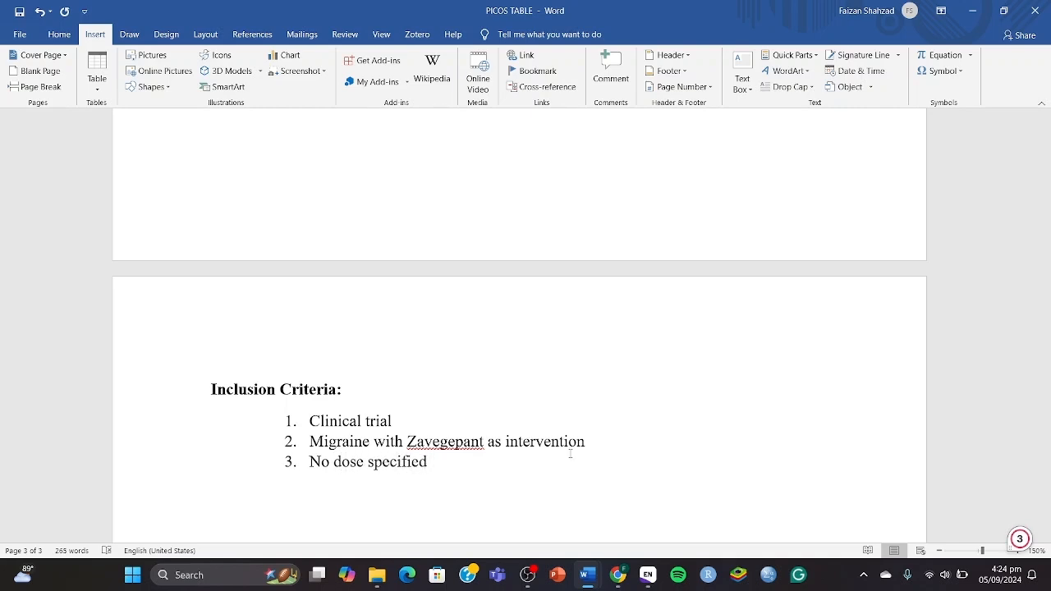
key(ctrl+s)
Back in EndNote, view the empty Excluded and Included groups, then preview the 2021 Atogepant paper in Unfiled.
key(super+Tab)
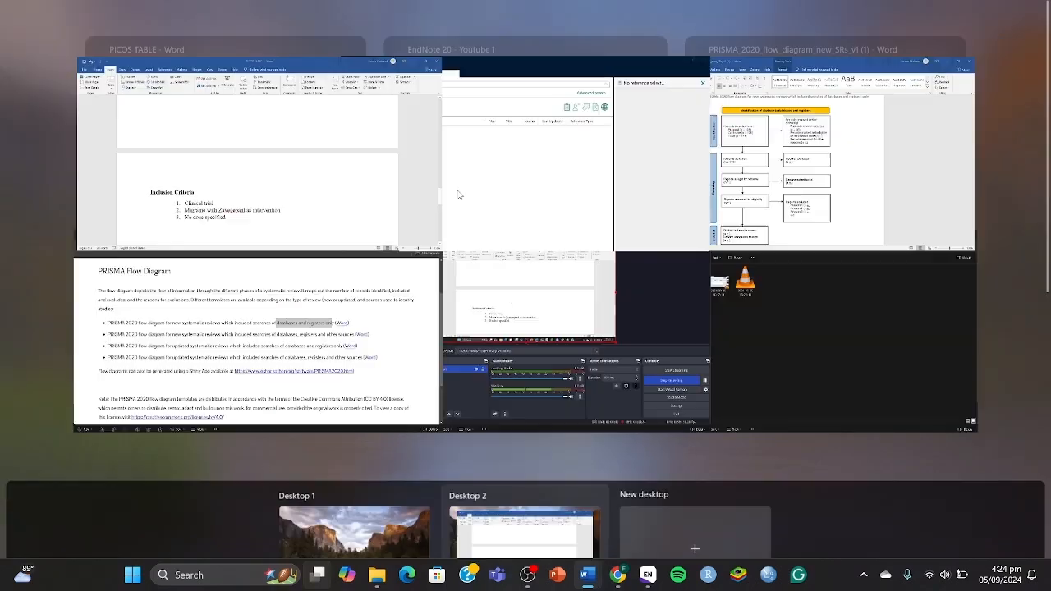
click(478, 143)
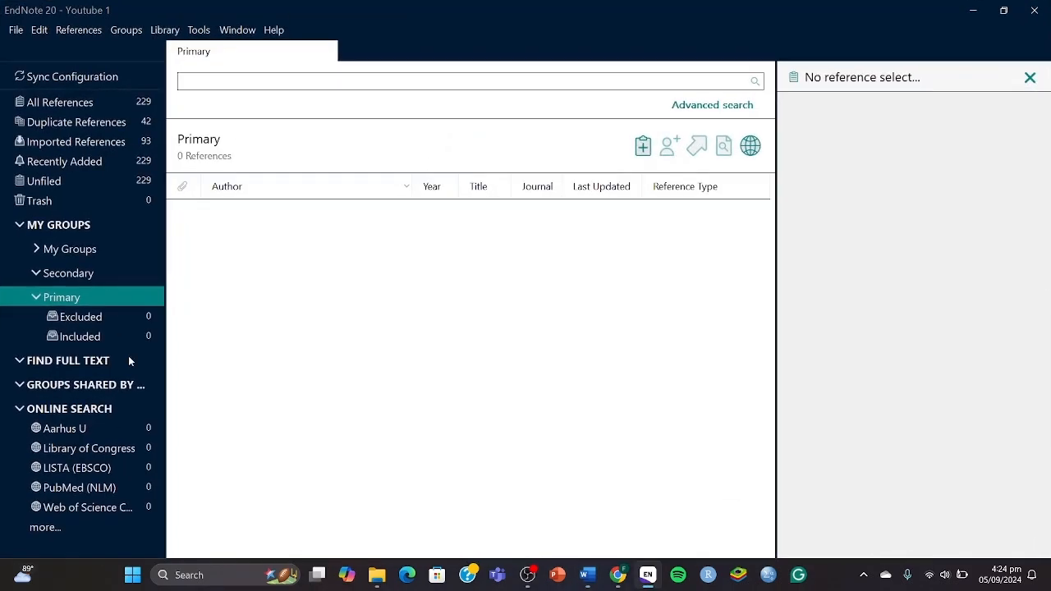
click(98, 320)
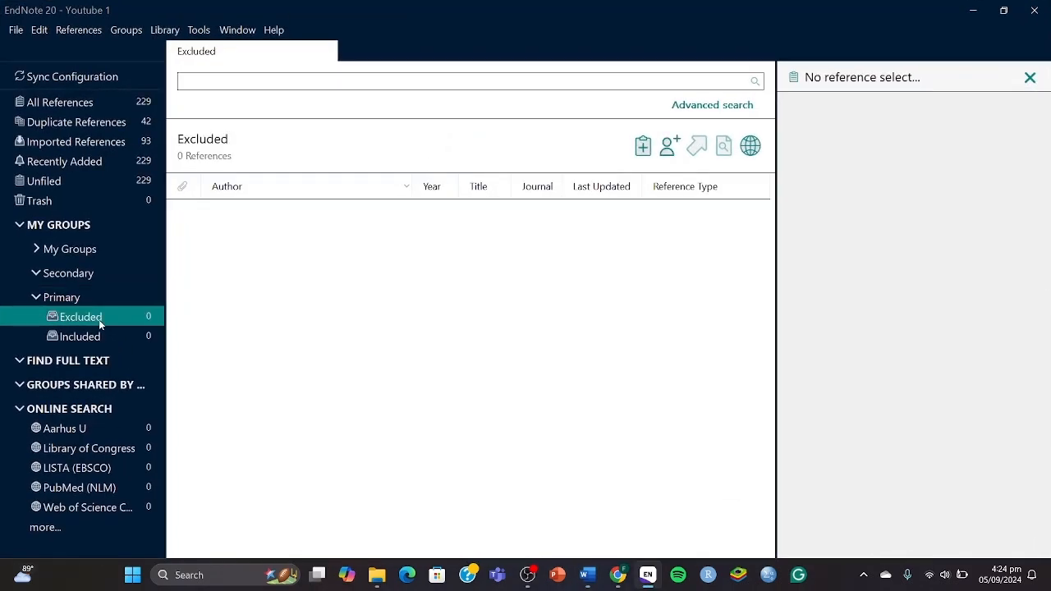
click(95, 336)
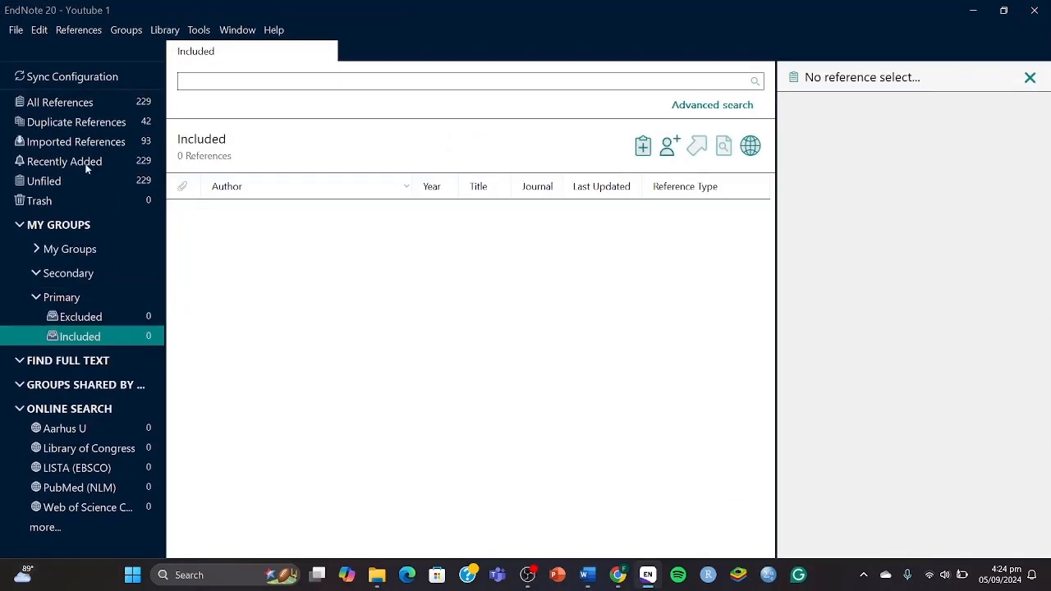
click(72, 143)
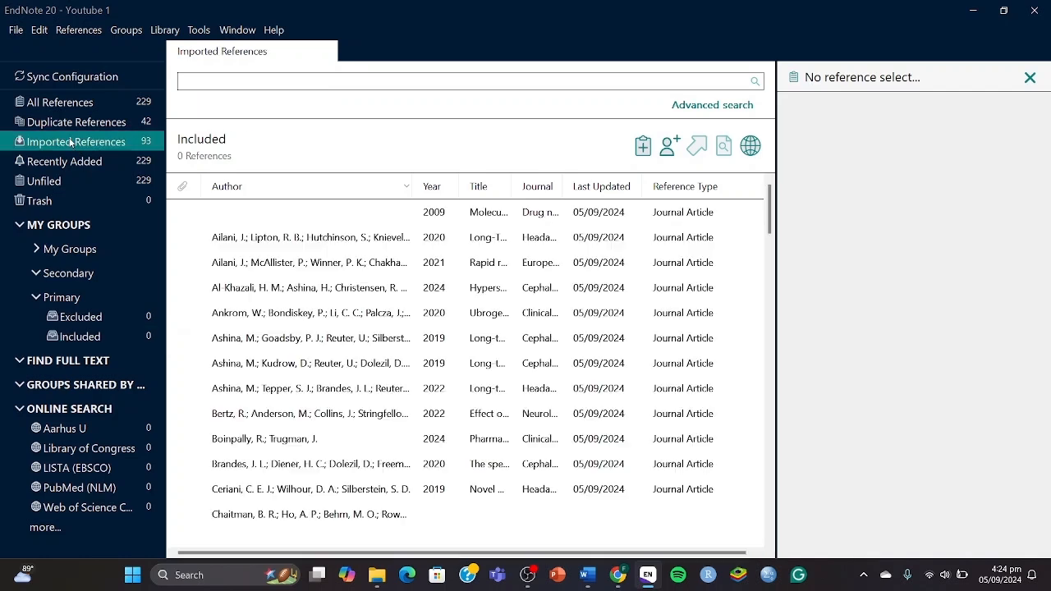
click(80, 184)
click(253, 240)
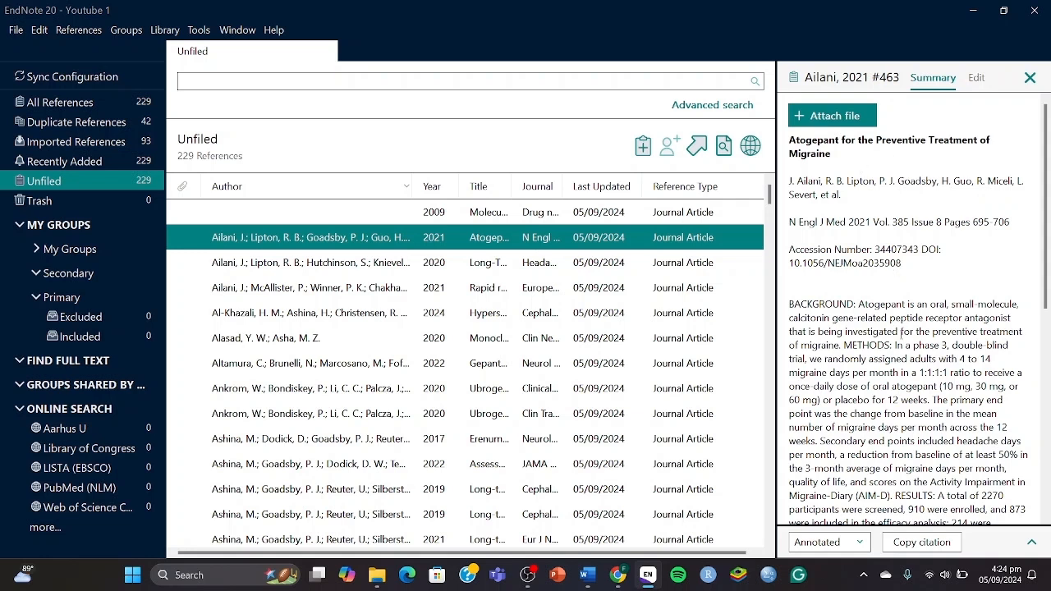
Review the Atogepant paper's title and abstract and move it into the Excluded group.
drag(914, 346, 980, 359)
double_click(809, 141)
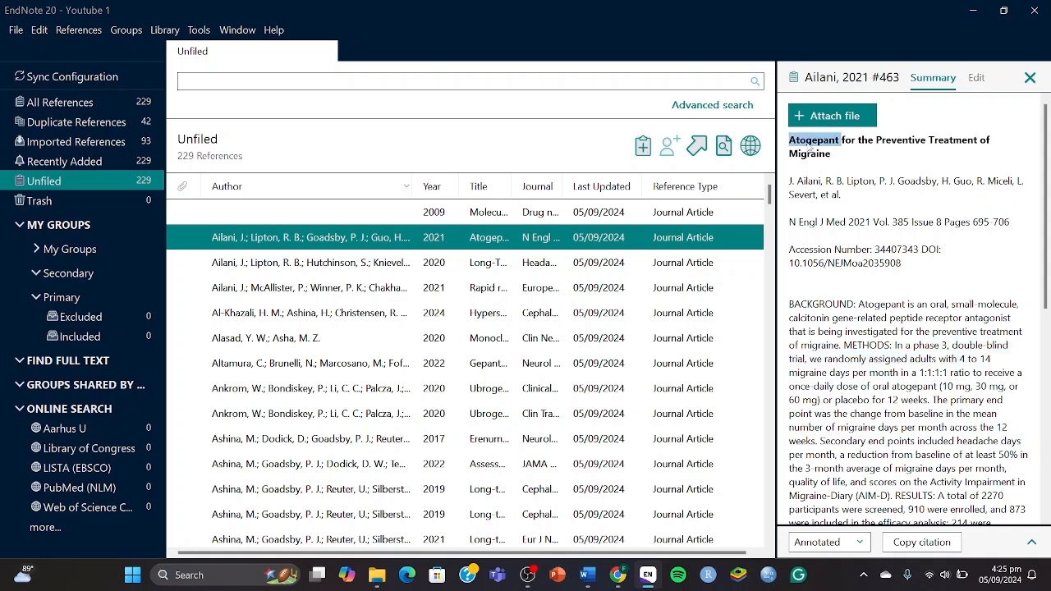
click(810, 145)
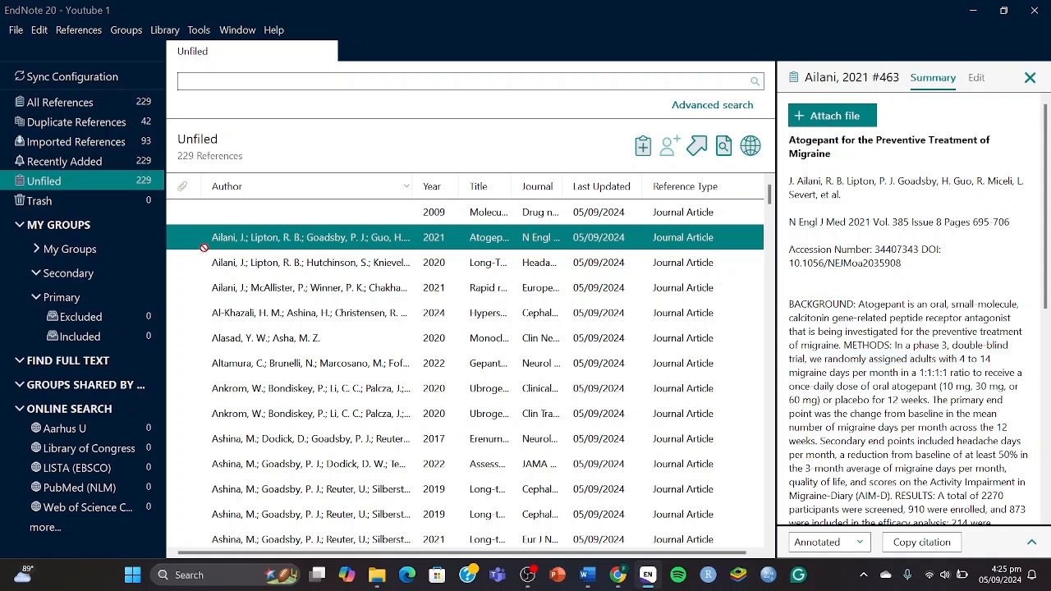
drag(114, 340, 109, 318)
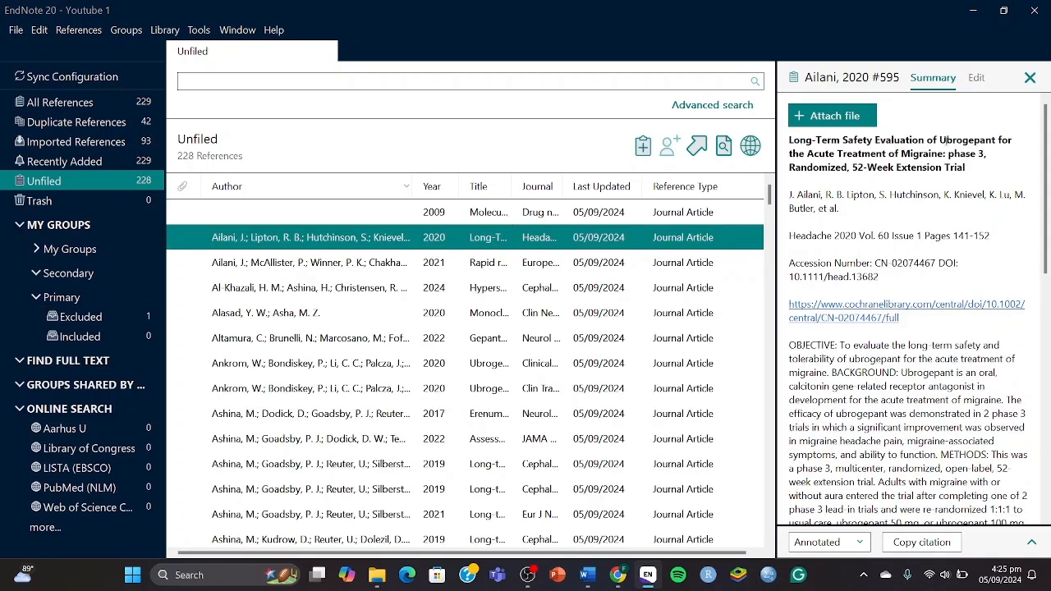
Move the Ubrogepant safety, eptinezumab rapid-resolution and monoclonal antibody meta-analysis papers into Excluded.
drag(406, 239, 114, 319)
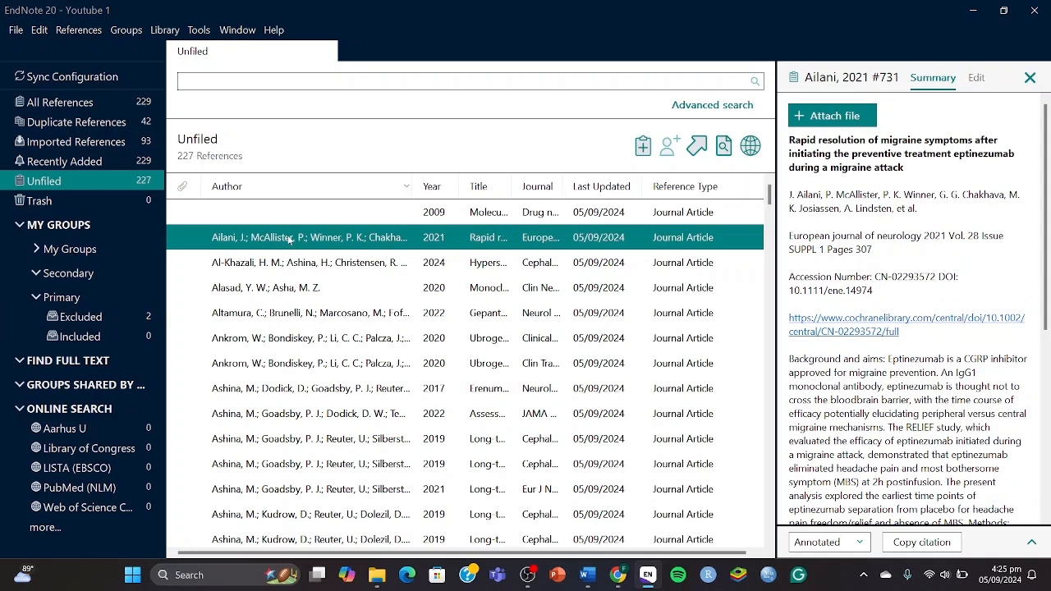
drag(289, 239, 122, 326)
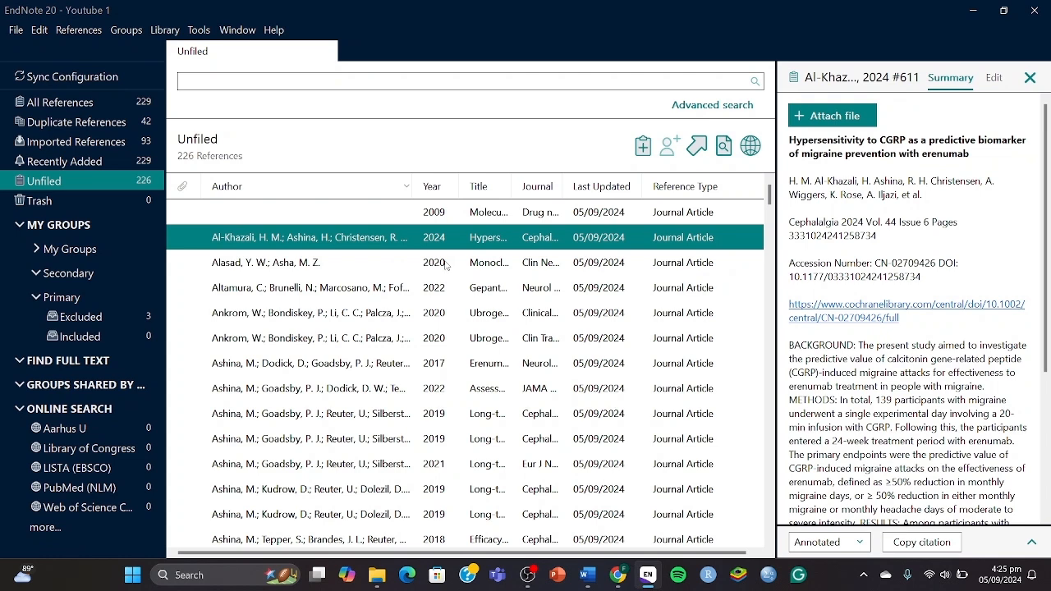
key(Down)
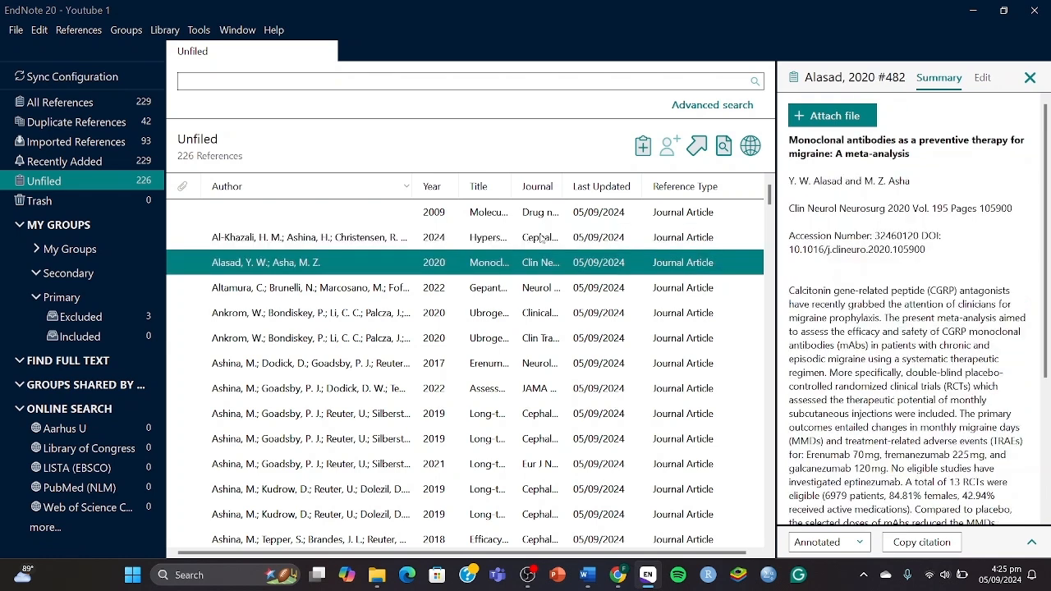
key(Up)
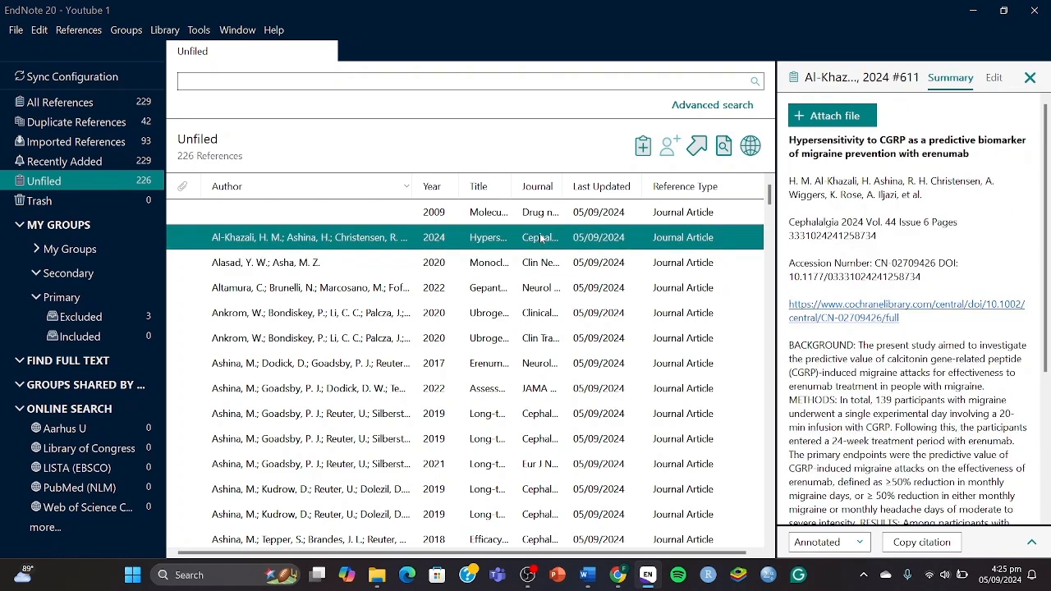
key(Down)
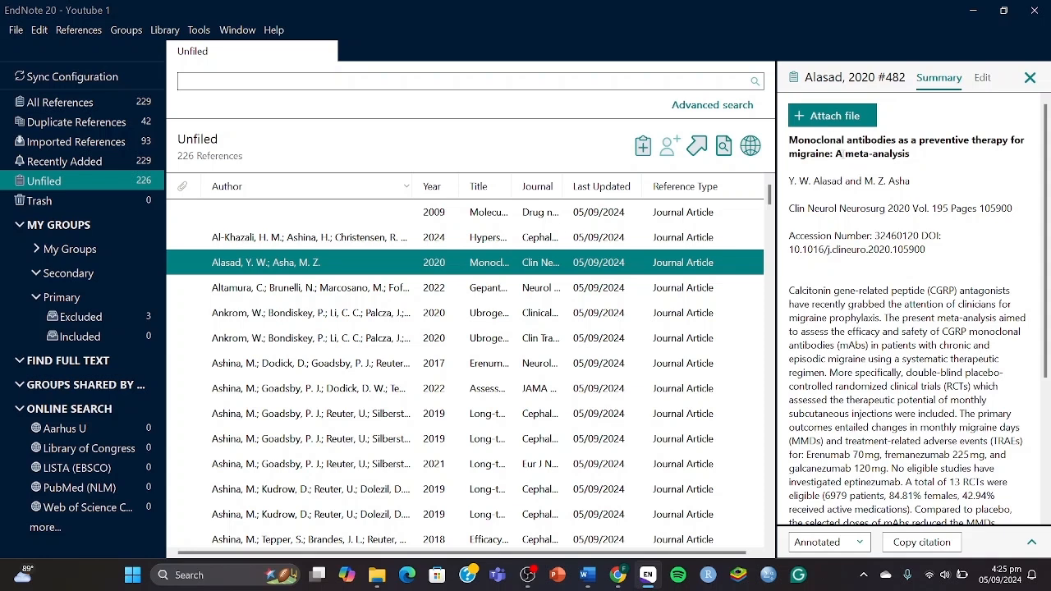
drag(844, 154, 912, 158)
drag(373, 261, 105, 313)
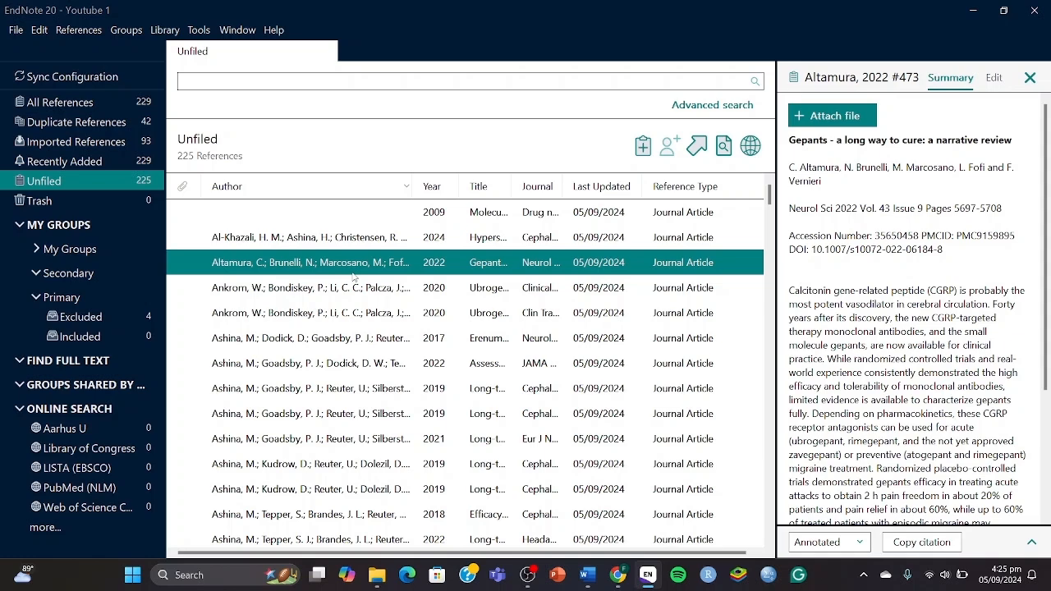
key(super+Tab)
Add an 'Exclusion Criteria:' heading with item 1 'Observational studies (cohorts, case control and cross sectional studies)'.
click(509, 172)
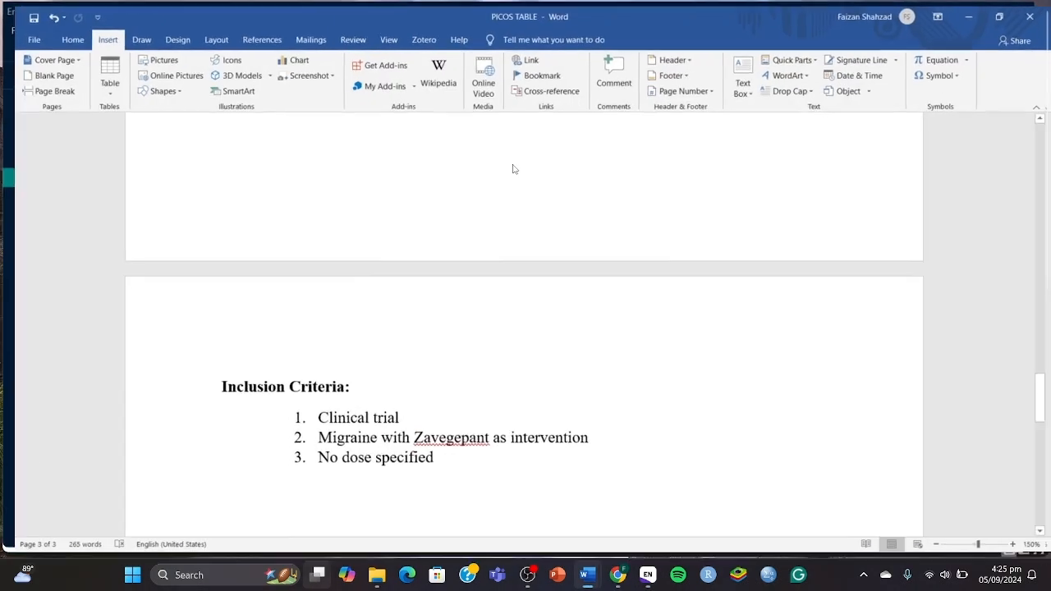
key(Return)
key(BackSpace)
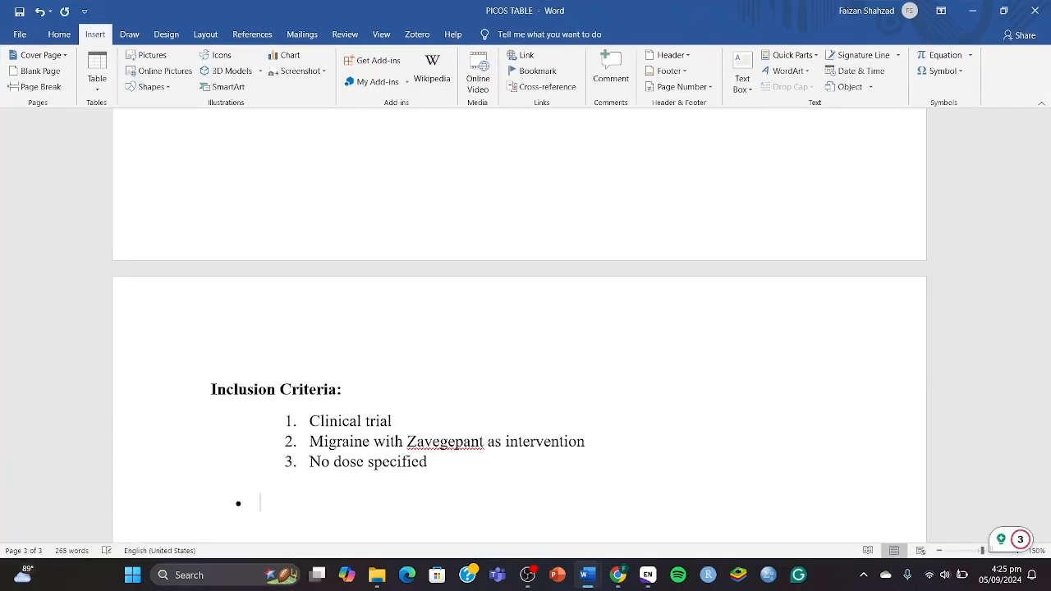
key(BackSpace)
text(E)
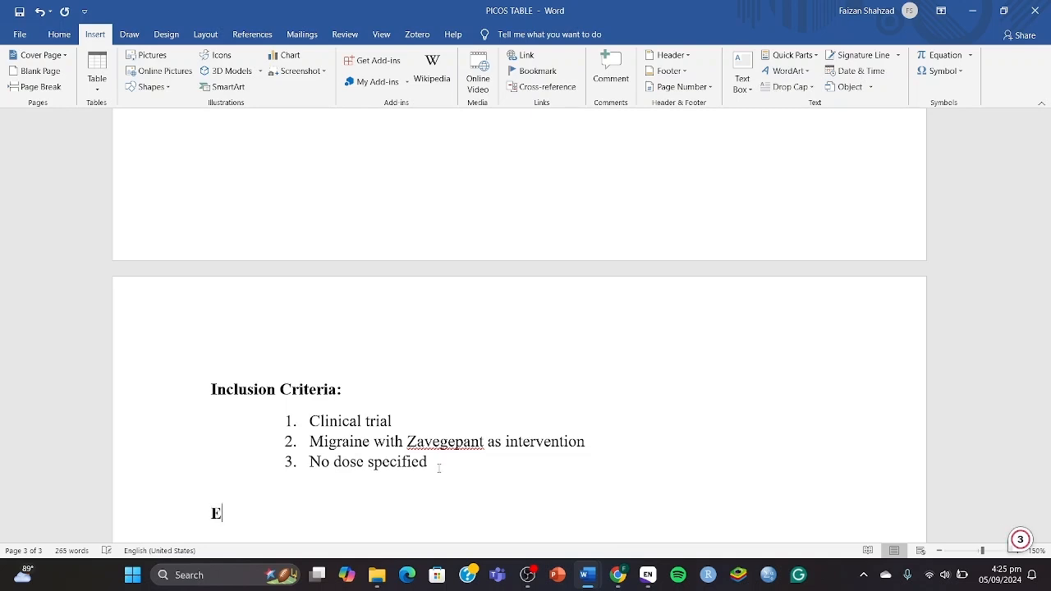
text(xclusion Criteria:)
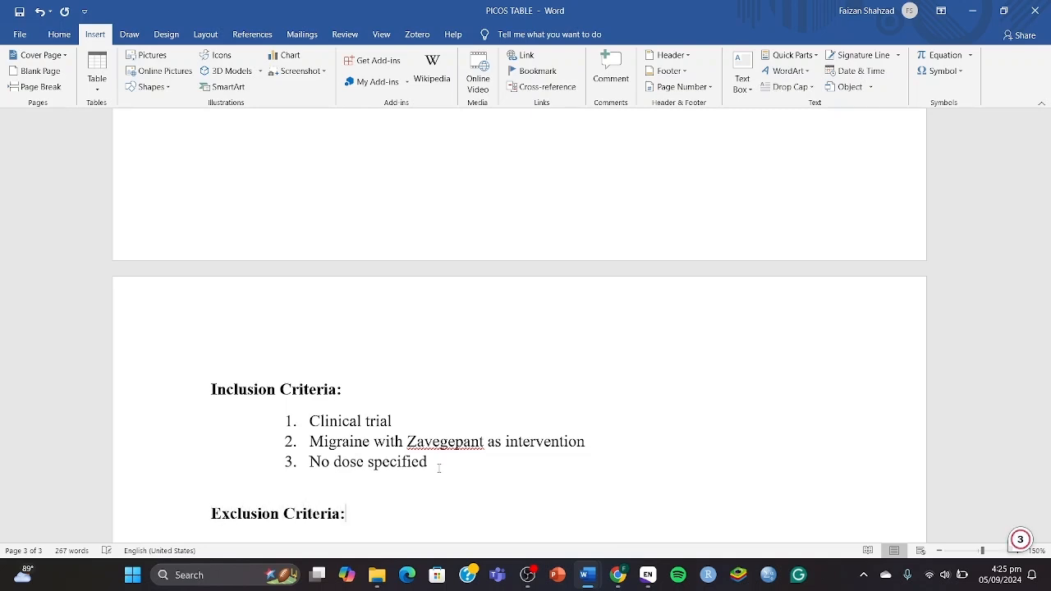
key(Return)
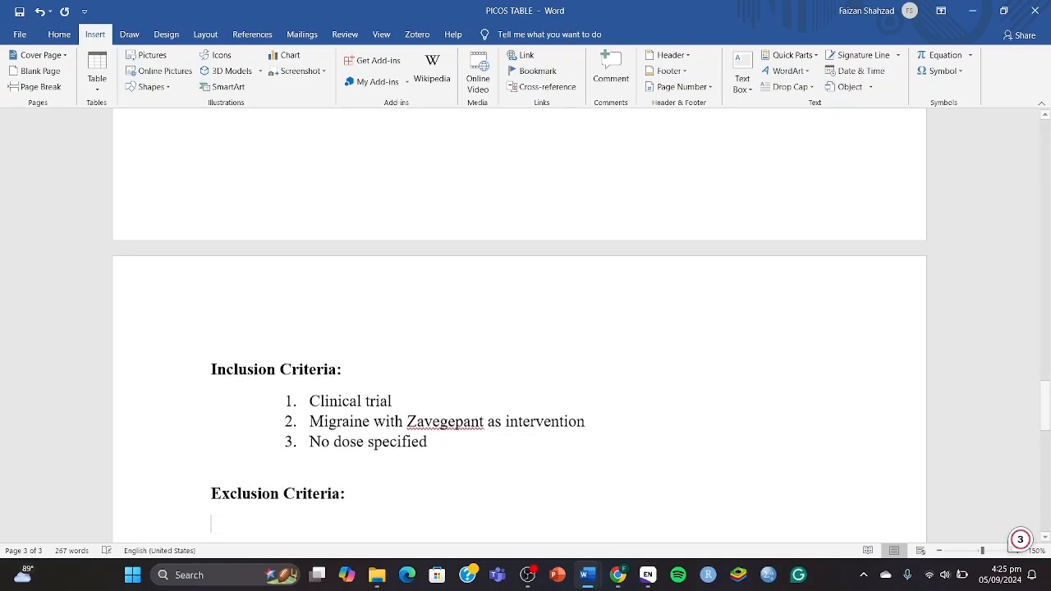
text(1)
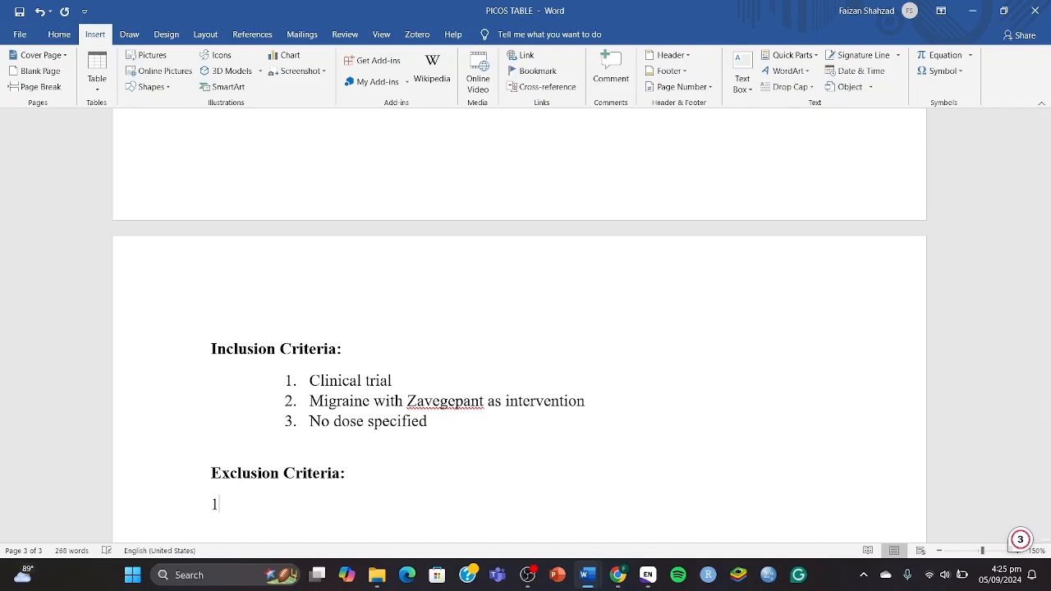
text(.)
key(BackSpace)
text(`)
key(Tab)
key(BackSpace)
key(Tab)
text(1.)
text(Observatio)
text(nal studies (c)
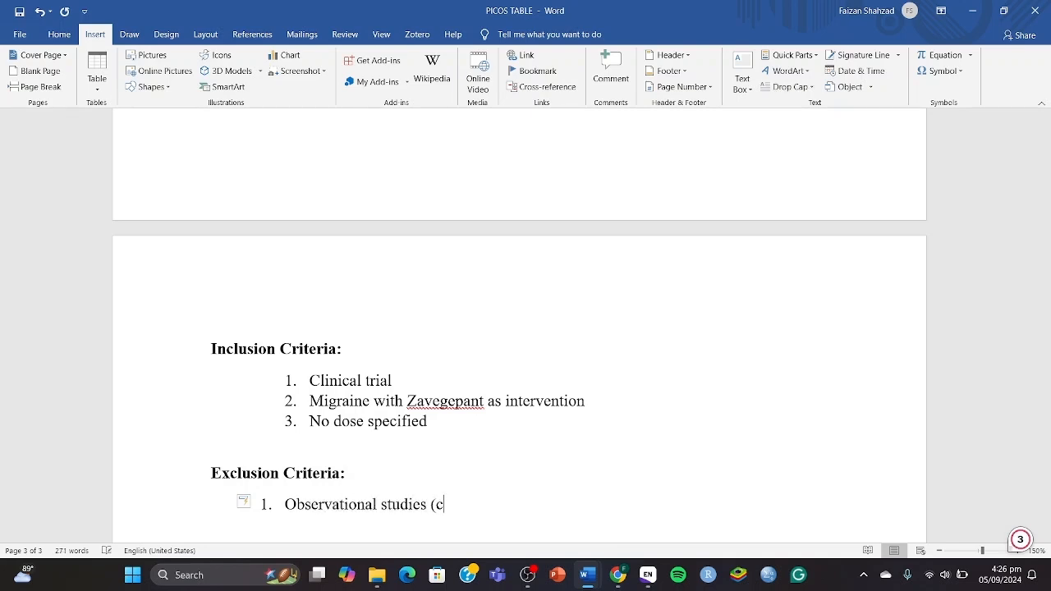
text(ohorts, case )
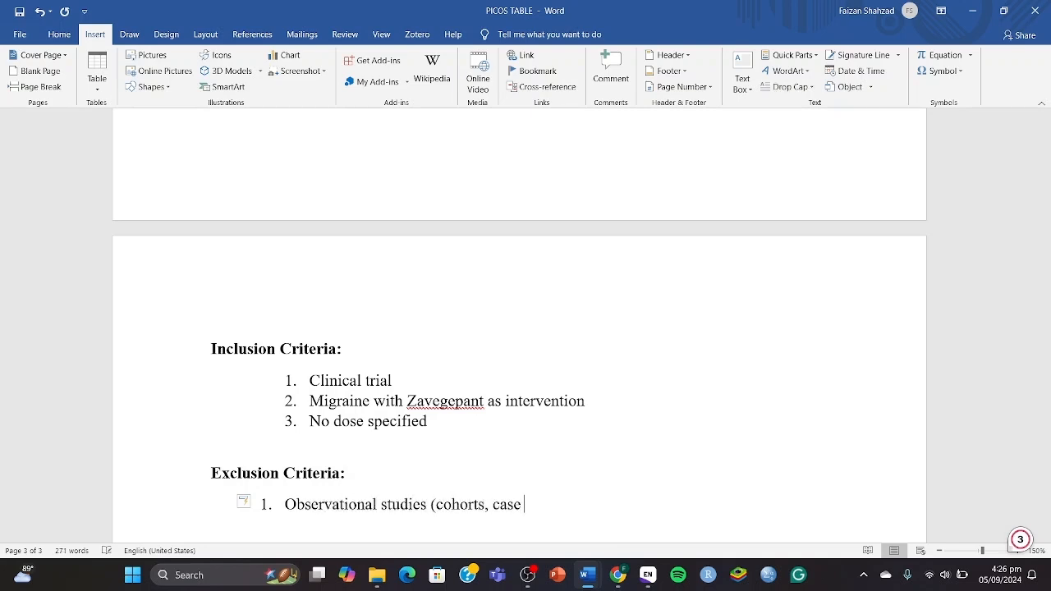
text(control and cr)
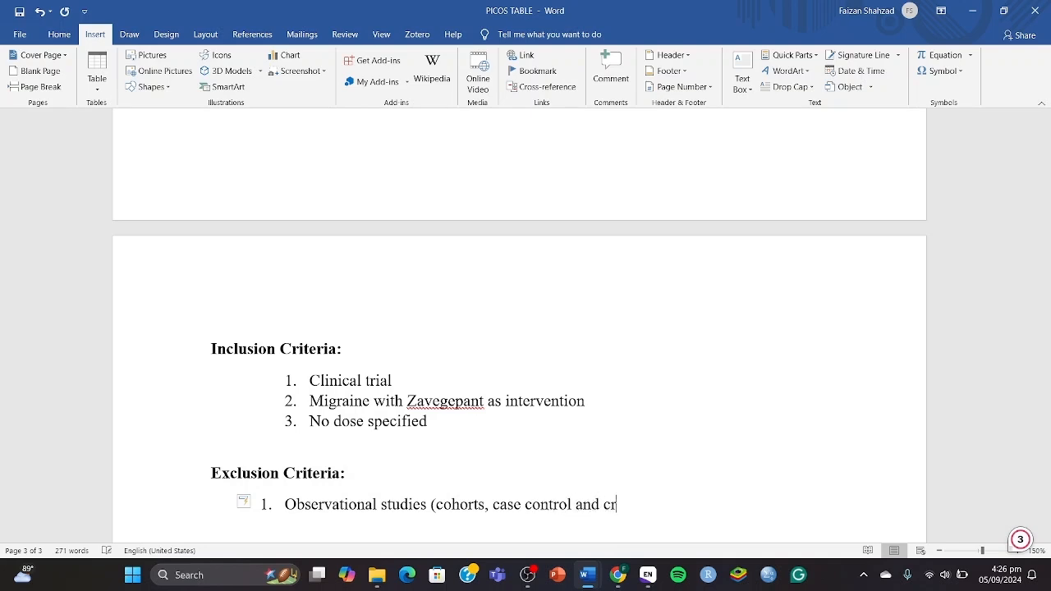
text(oss sectional s)
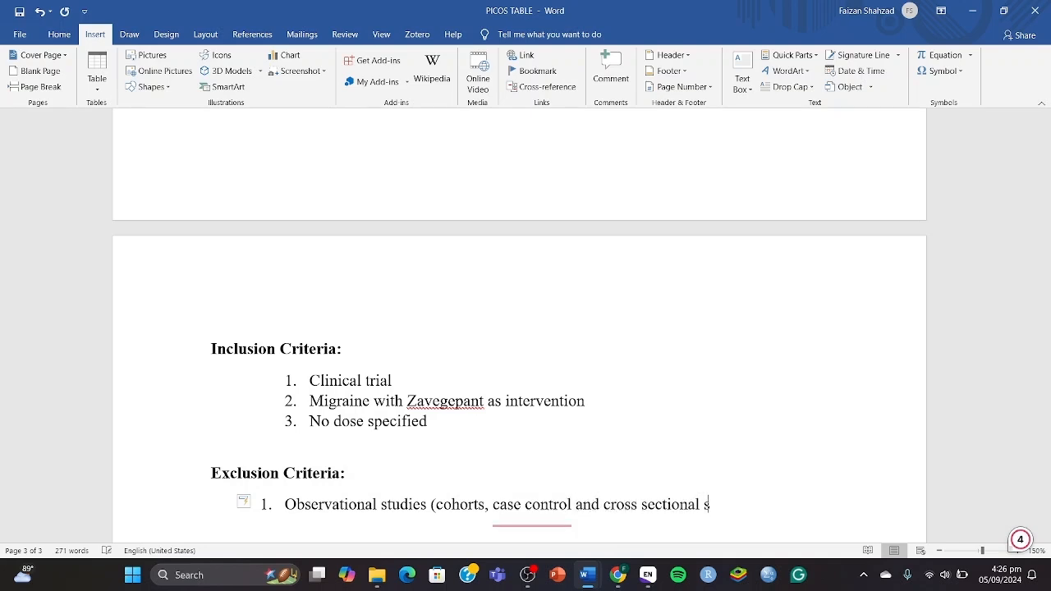
text(tudies))
List exclusion items: case reports and case series, review, editorials and short communication, pilot studies and protocols.
key(Return)
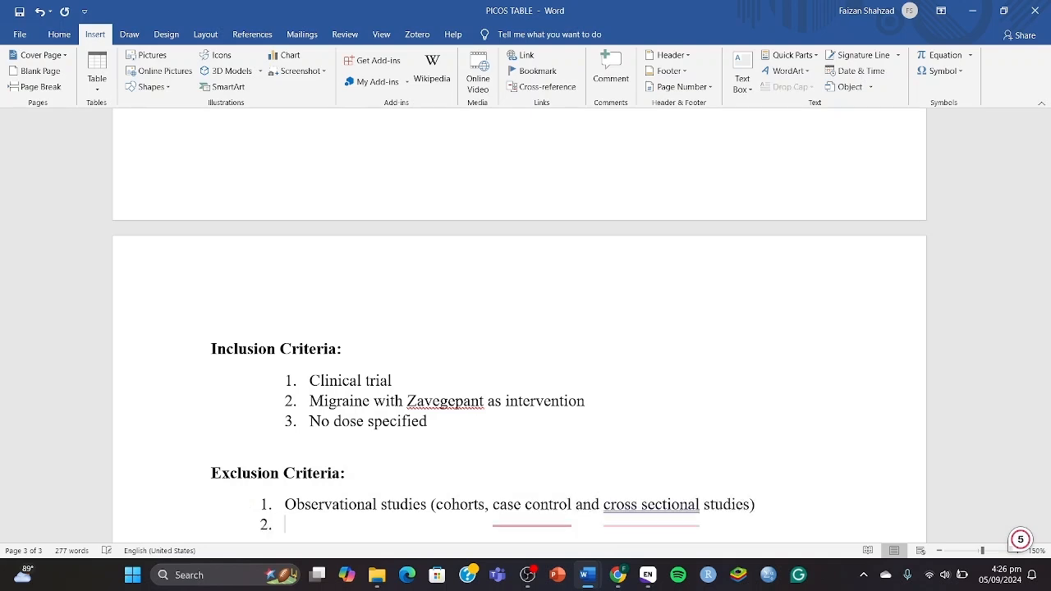
text(Case repor)
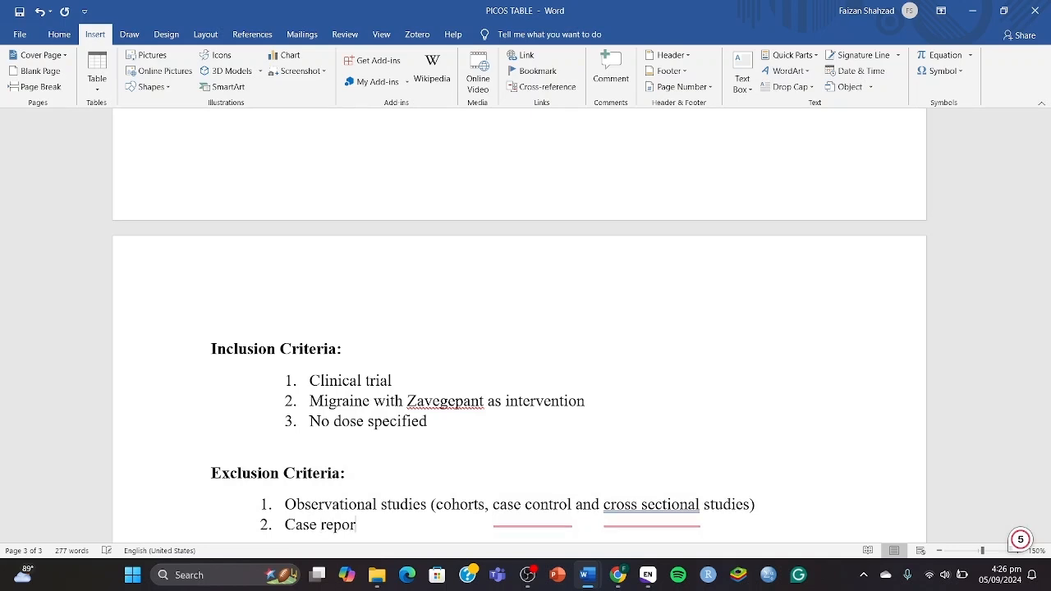
text(ts and case xseri)
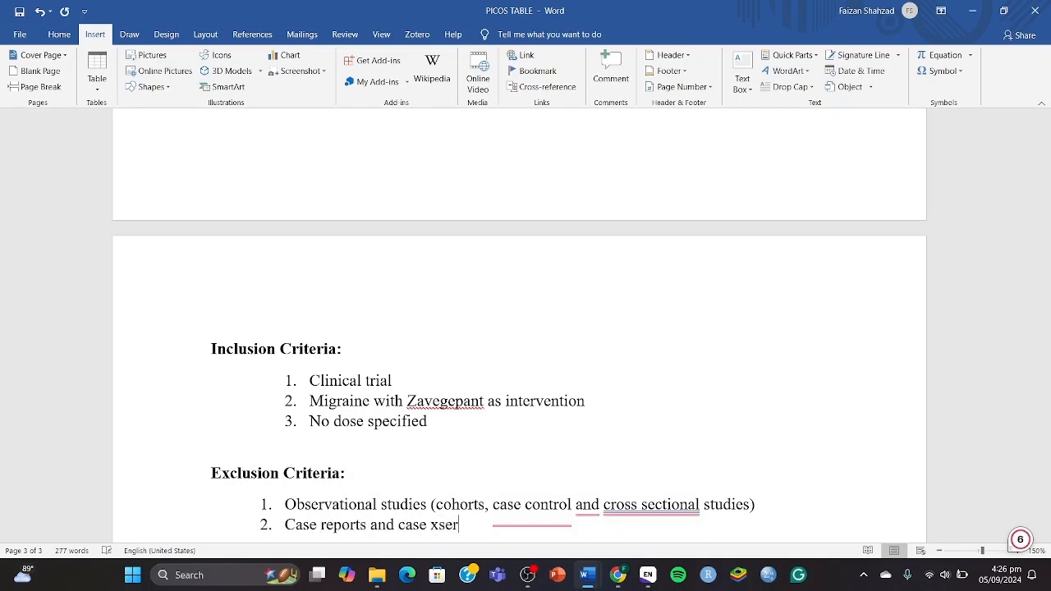
key(BackSpace)
key(BackSpace)
key(BackSpace)
text(series)
key(Return)
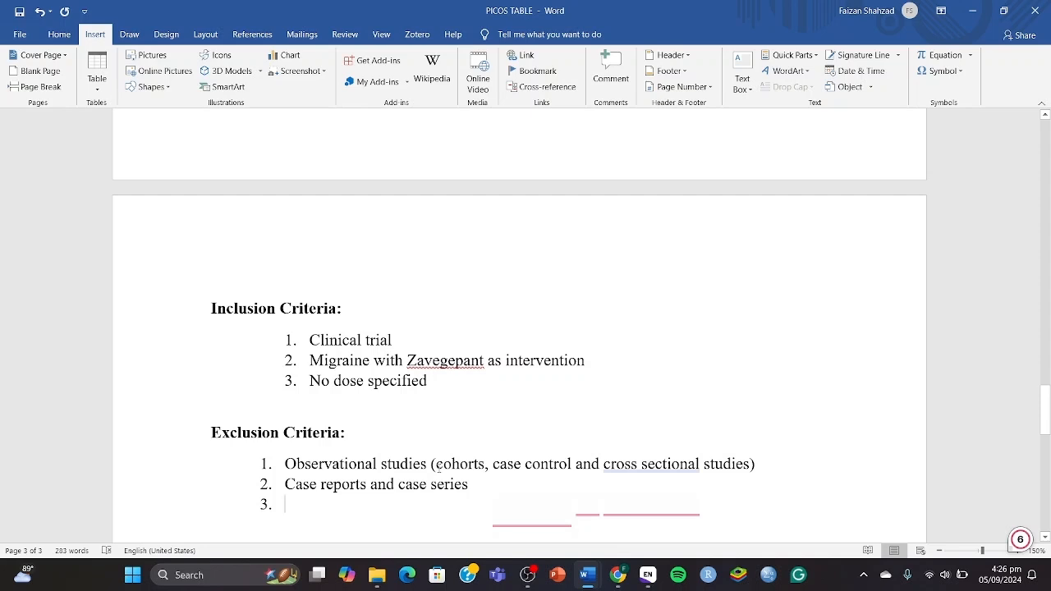
text(review)
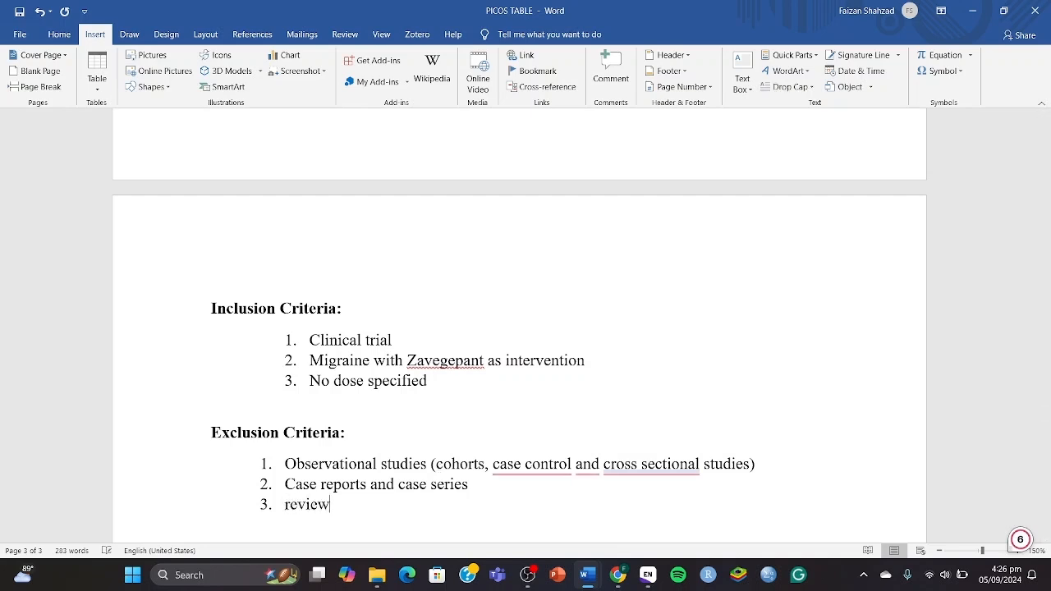
key(Return)
text(Editorial)
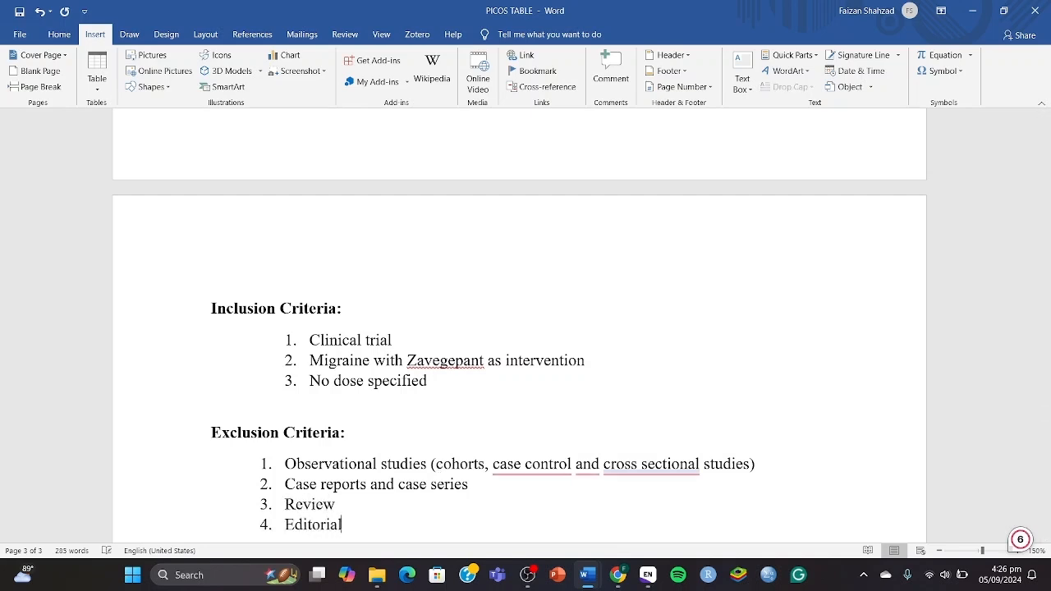
text(s and short )
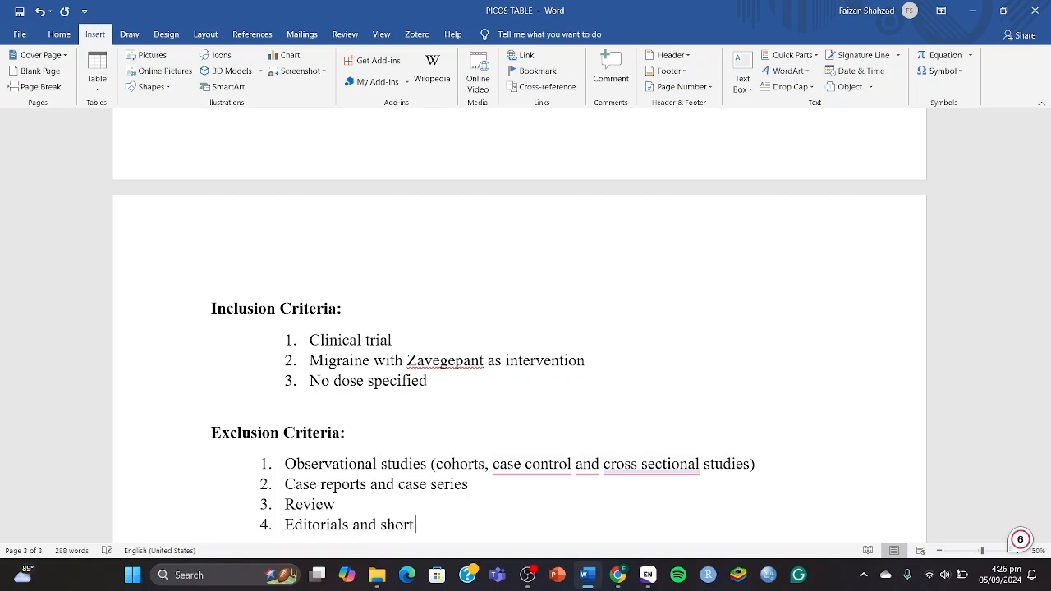
text(communication)
key(Return)
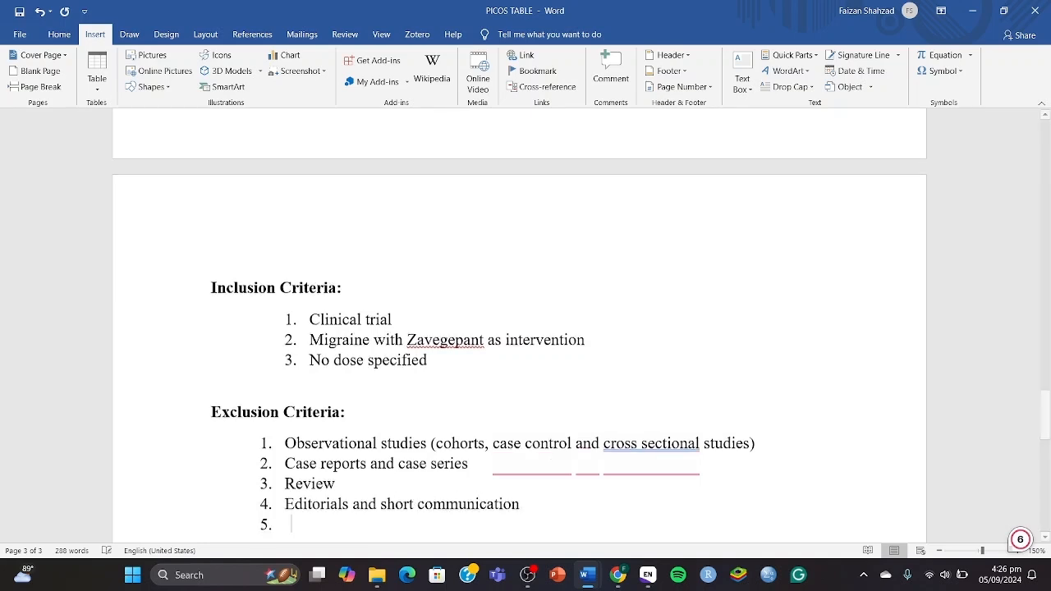
text(Pi)
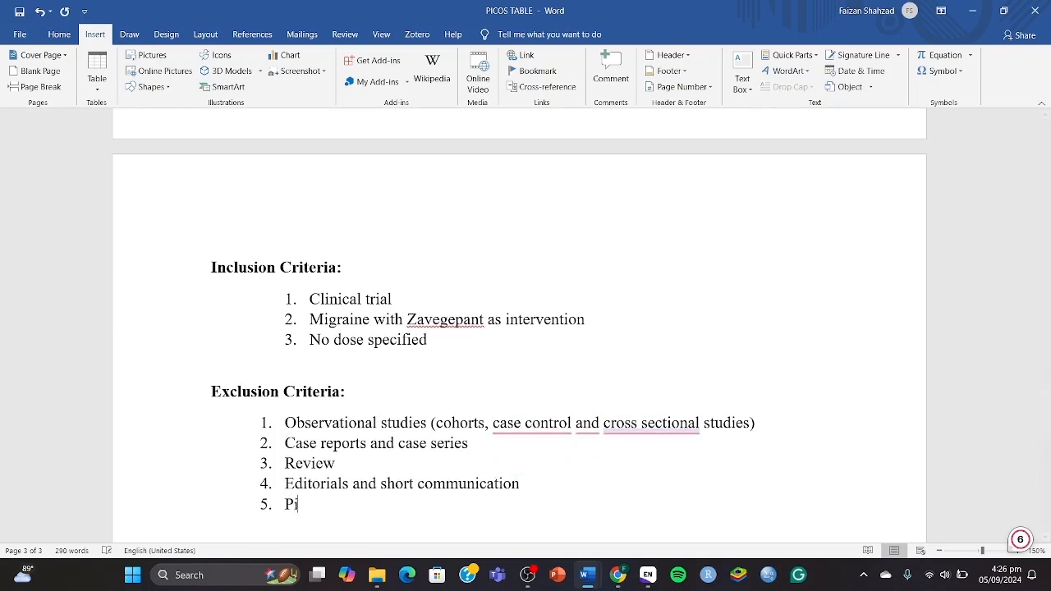
text(lot studies and )
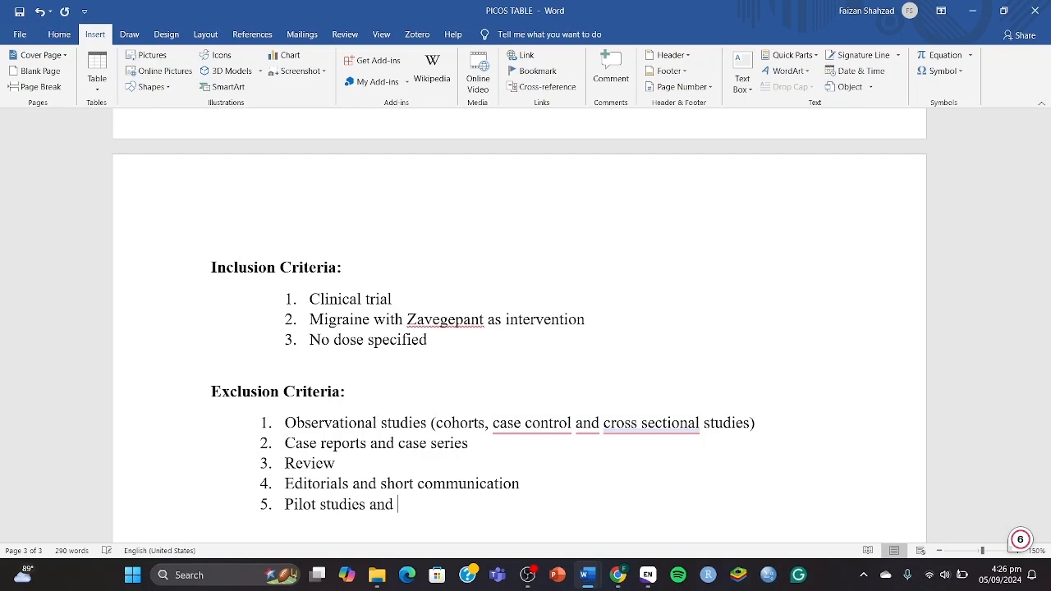
text(protocols)
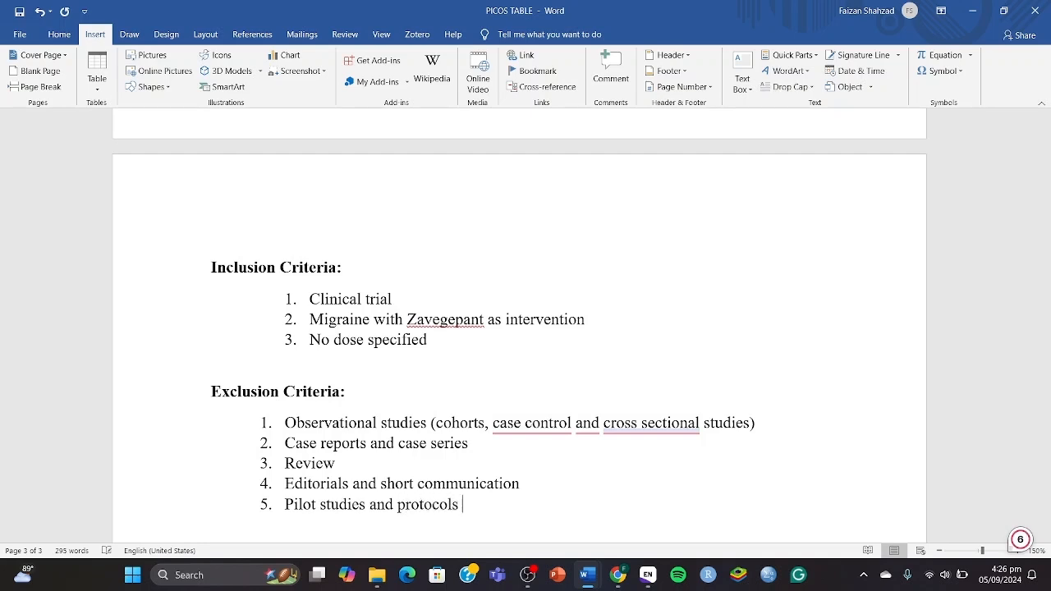
Change exclusion item 1 to 'case-control' and 'cross-sectional' and save the PICOS TABLE document.
mouse_move(533, 424)
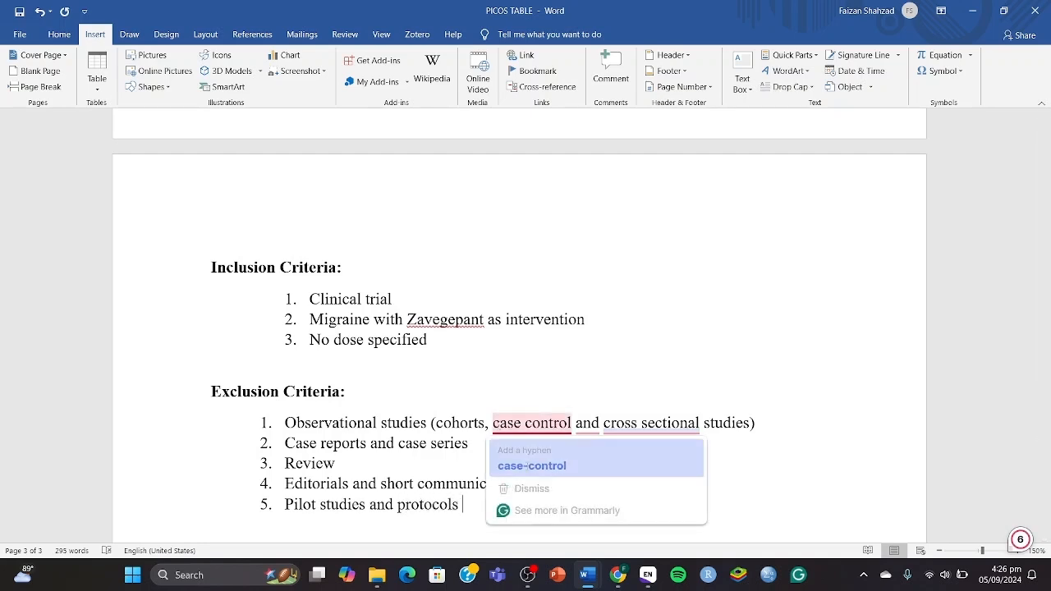
click(527, 466)
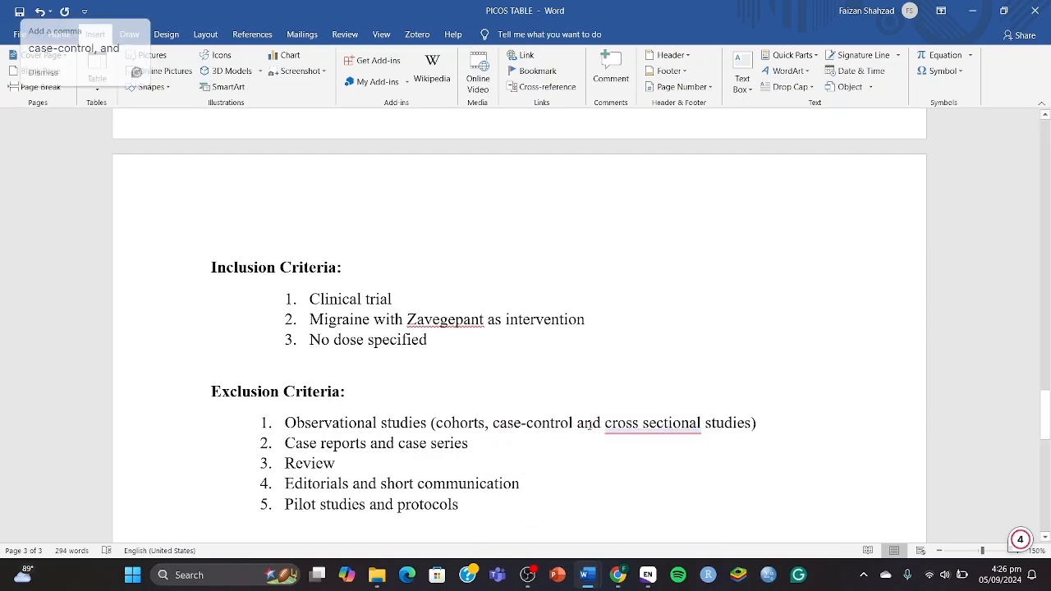
mouse_move(649, 424)
click(644, 464)
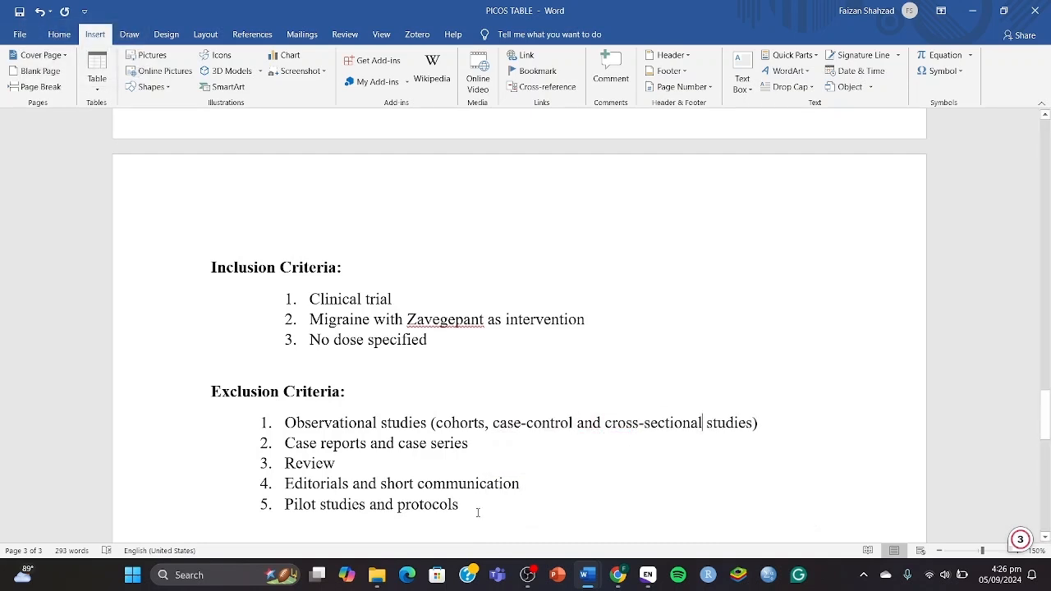
key(ctrl+s)
key(super+Tab)
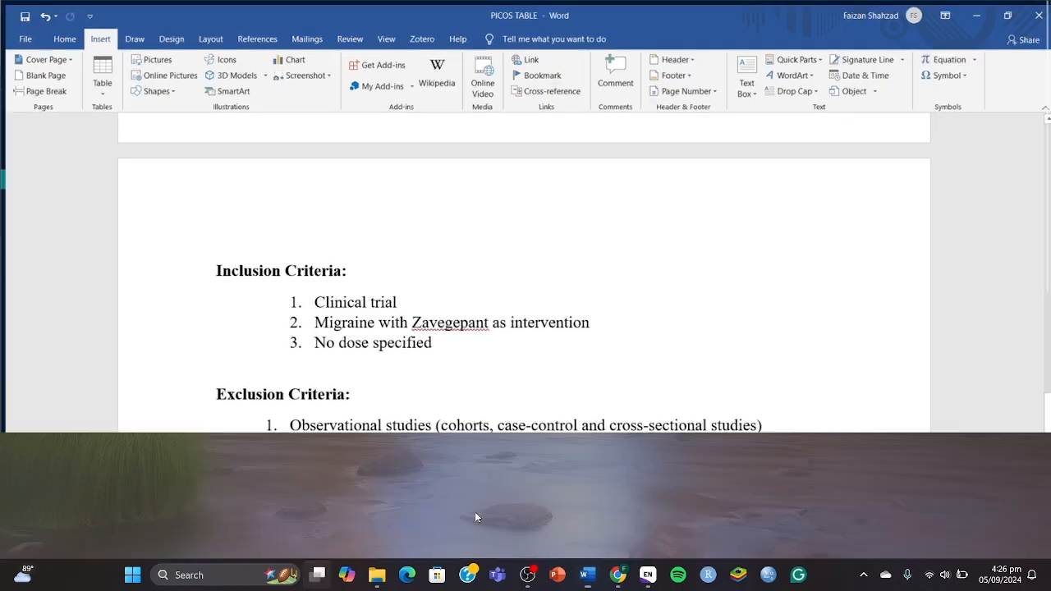
File the 2019 de Hoon reference into the Primary Excluded group.
click(540, 178)
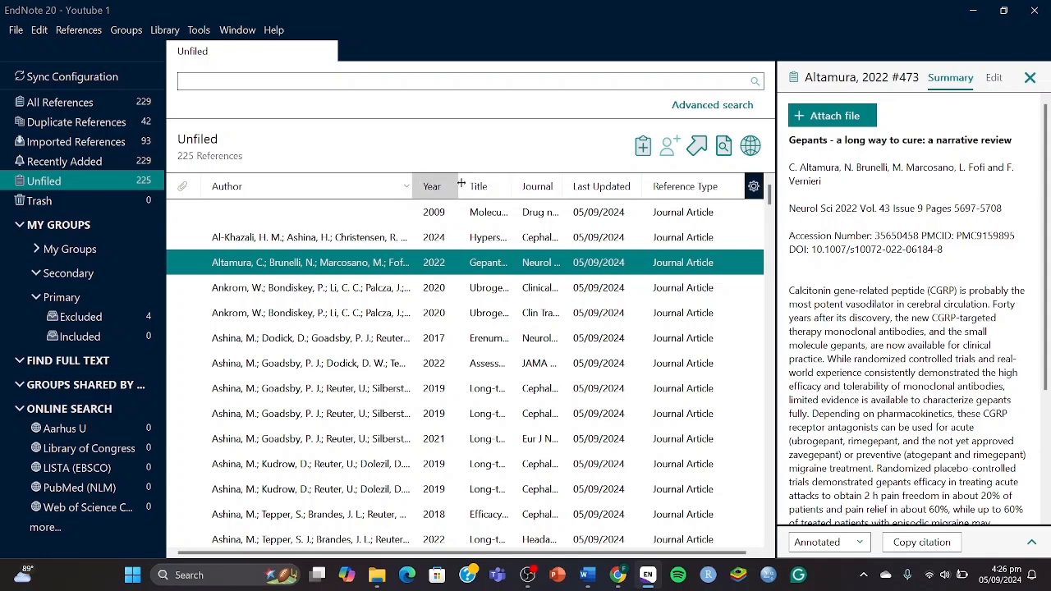
scroll(261, 217, down, 13)
click(261, 215)
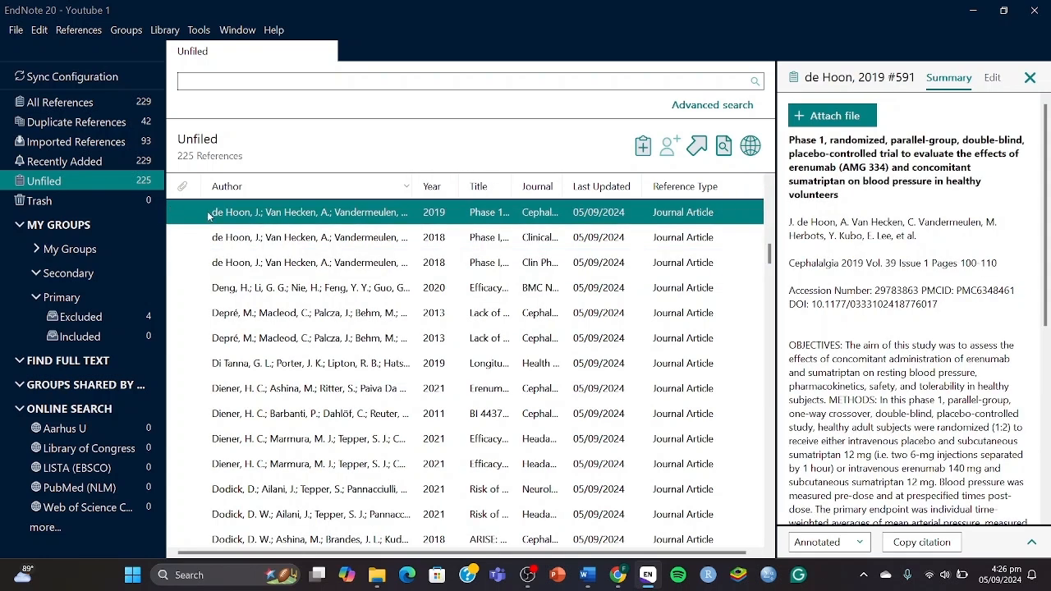
drag(256, 217, 120, 315)
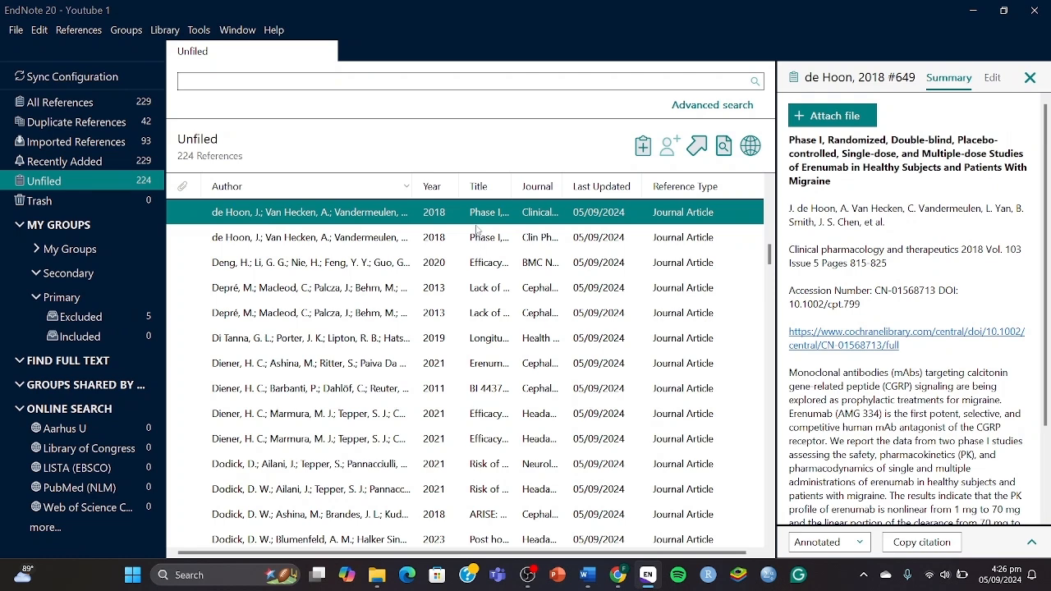
Step through the following Unfiled references, from Depré 2013 down to Edvinsson 2015.
key(Down)
key(Down)
key(Down)
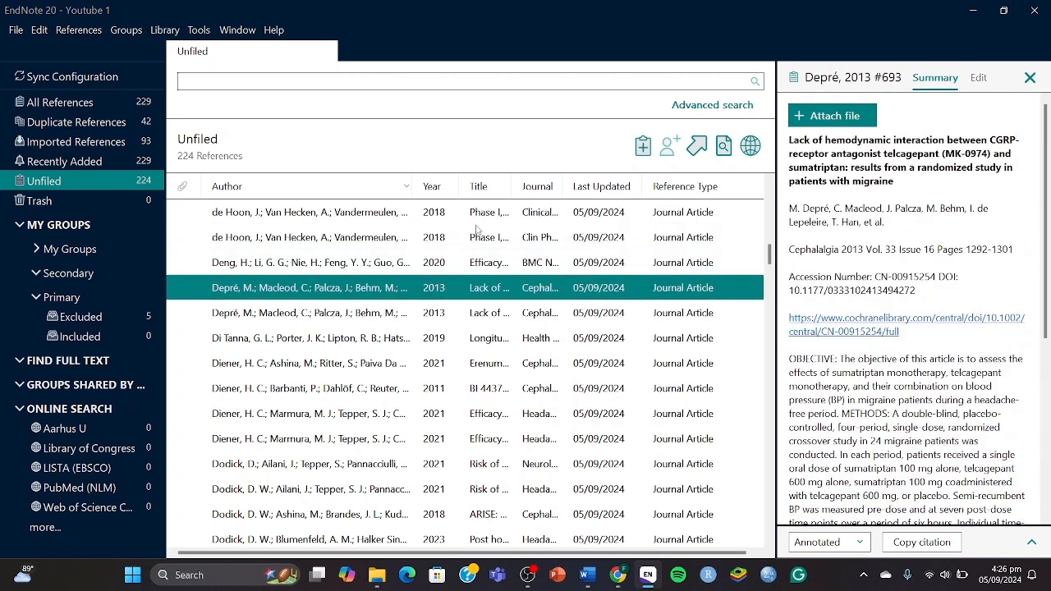
key(Down)
key(Down)
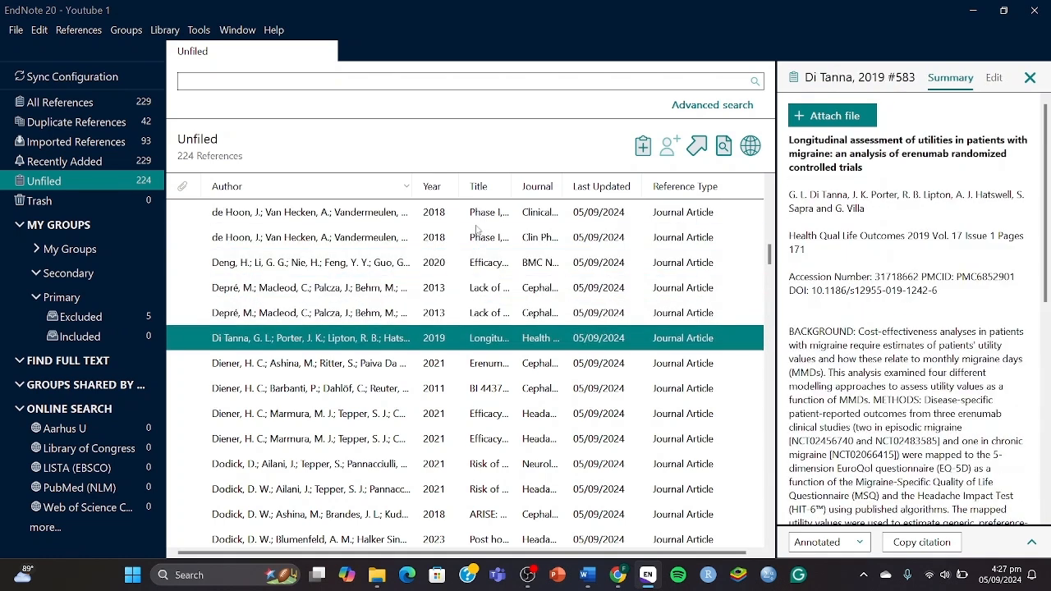
key(Down)
key(Down)
key(Down)
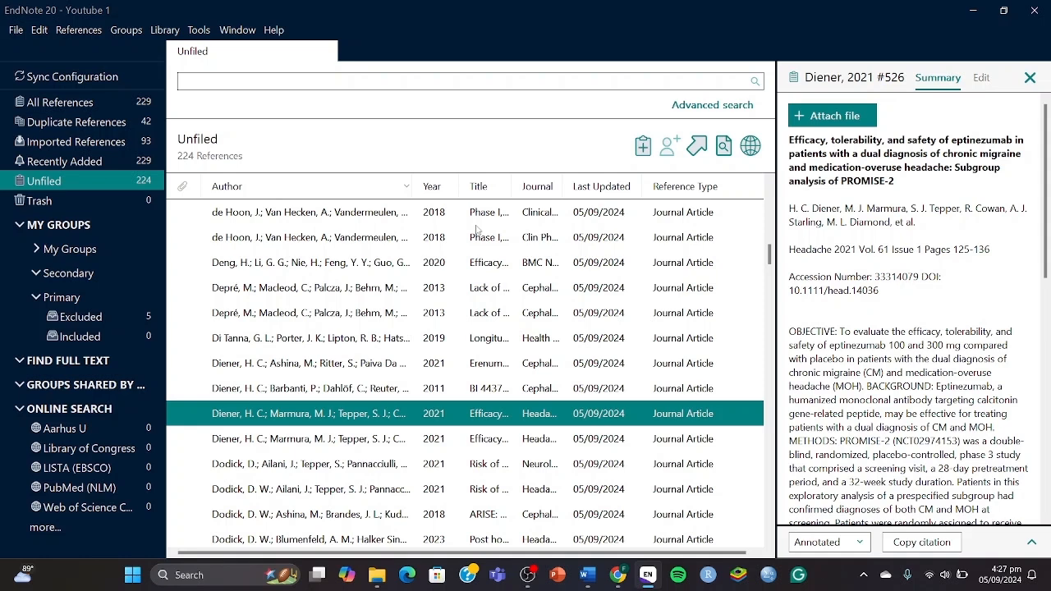
key(Down)
key(Down)
key(Down)
key(Down)
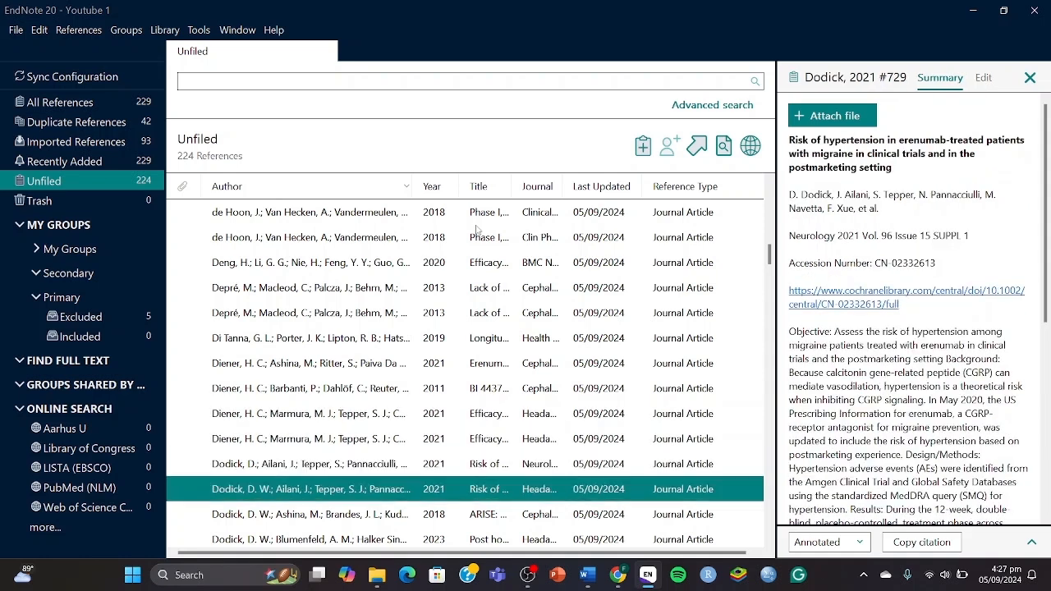
key(Down)
key(Down)
key(Down)
key(Down)
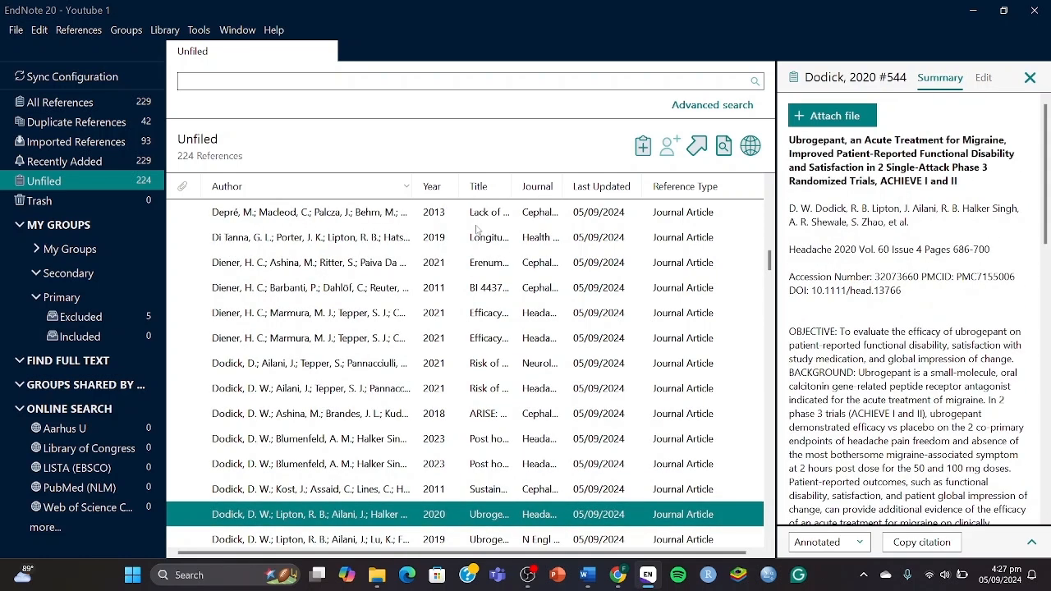
key(Down)
key(Down)
key(Down)
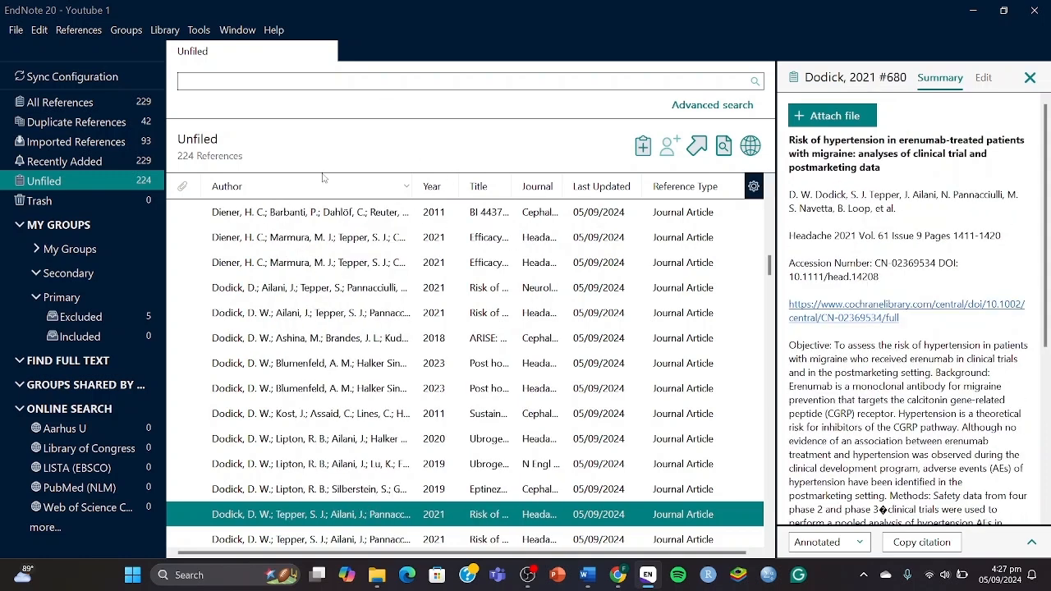
key(Down)
key(Down)
key(Down)
key(Down)
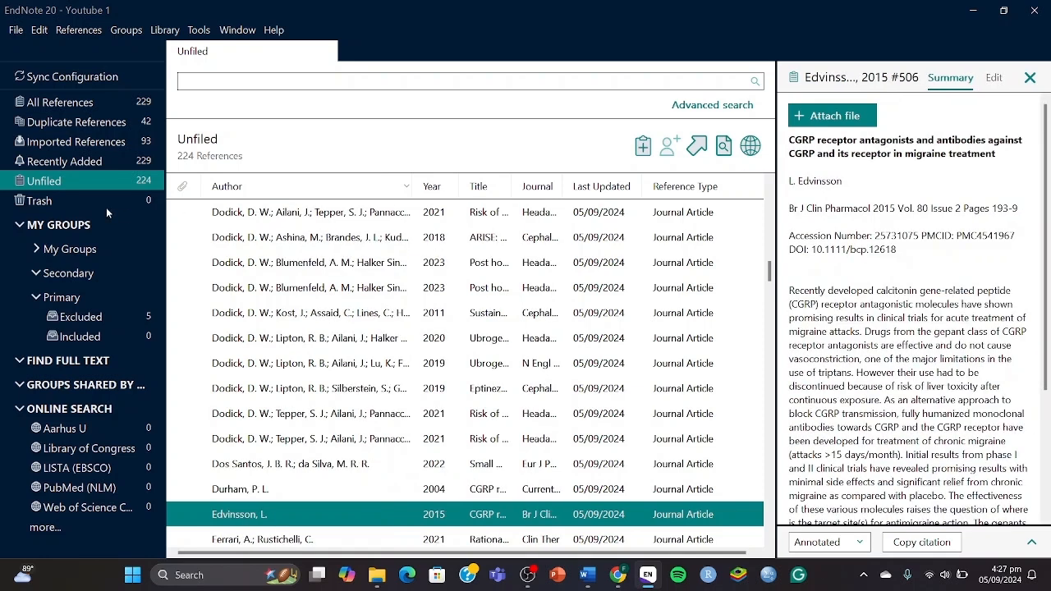
Check the empty Included group and the five-reference Excluded group, then stop the screen recording.
click(118, 337)
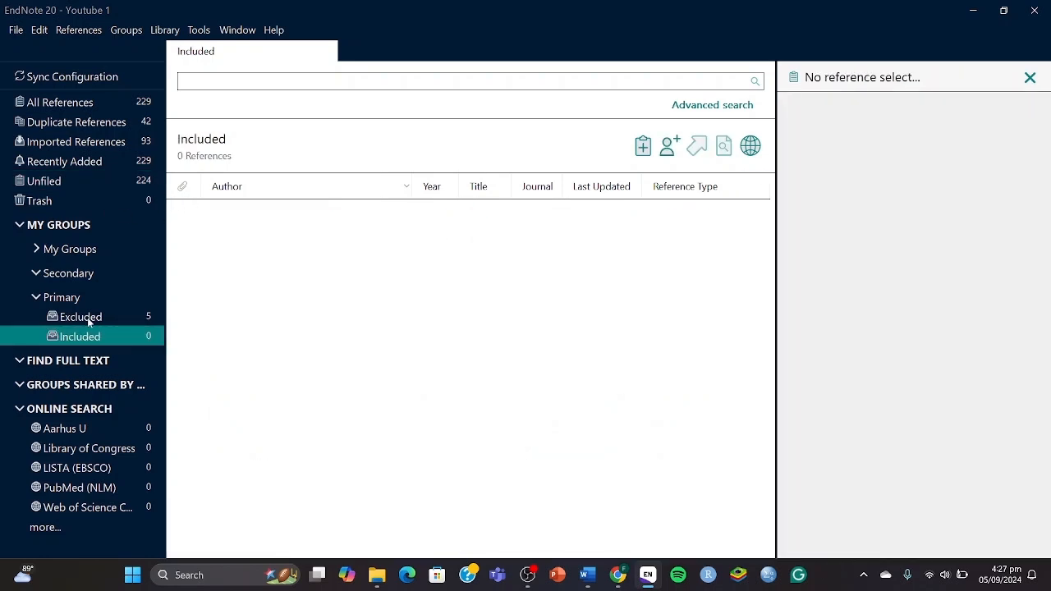
click(124, 313)
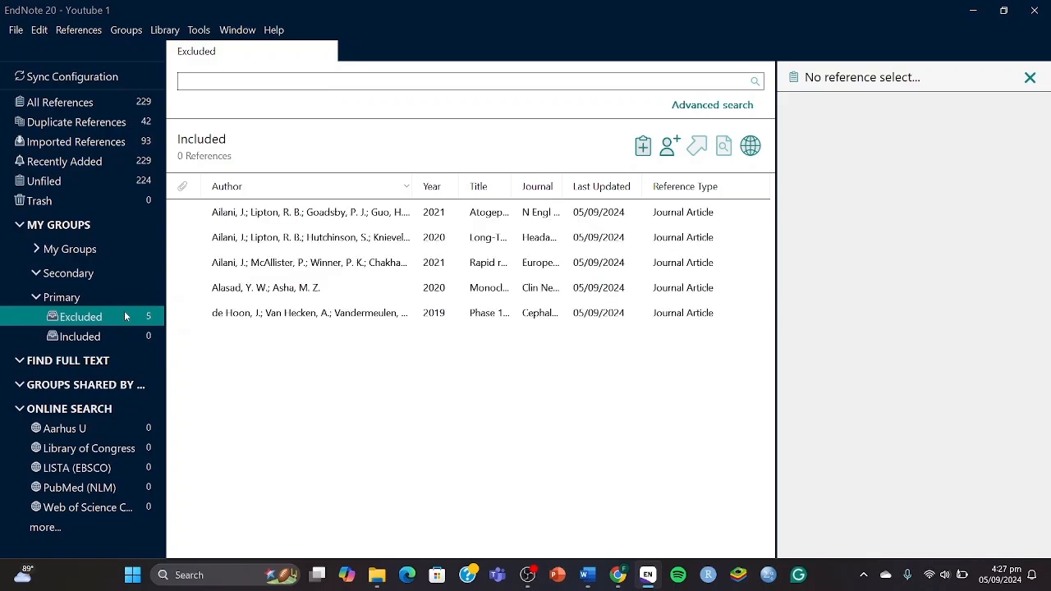
key(super+Tab)
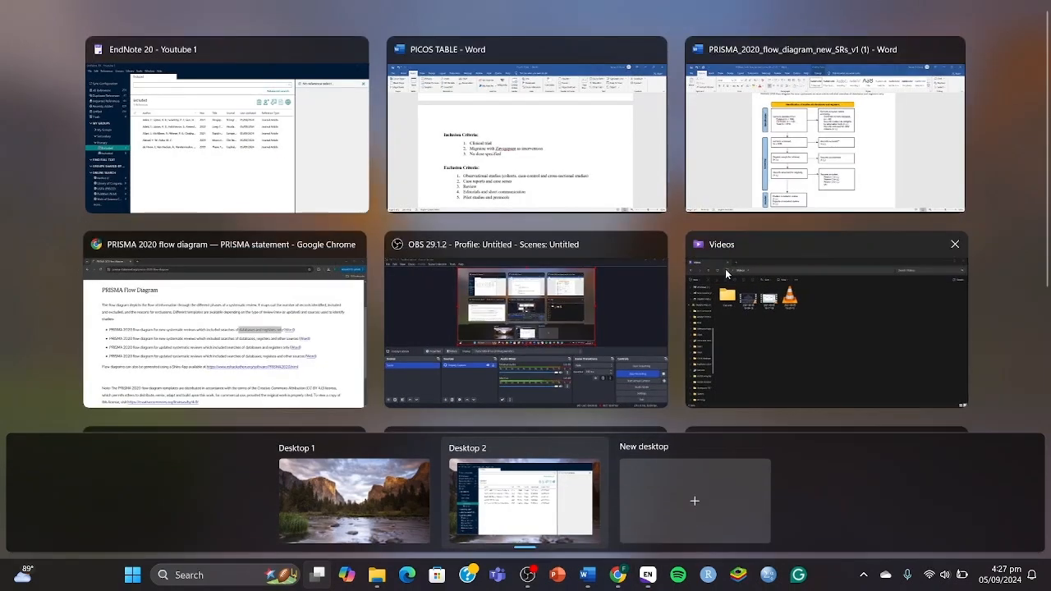
click(544, 327)
click(882, 429)
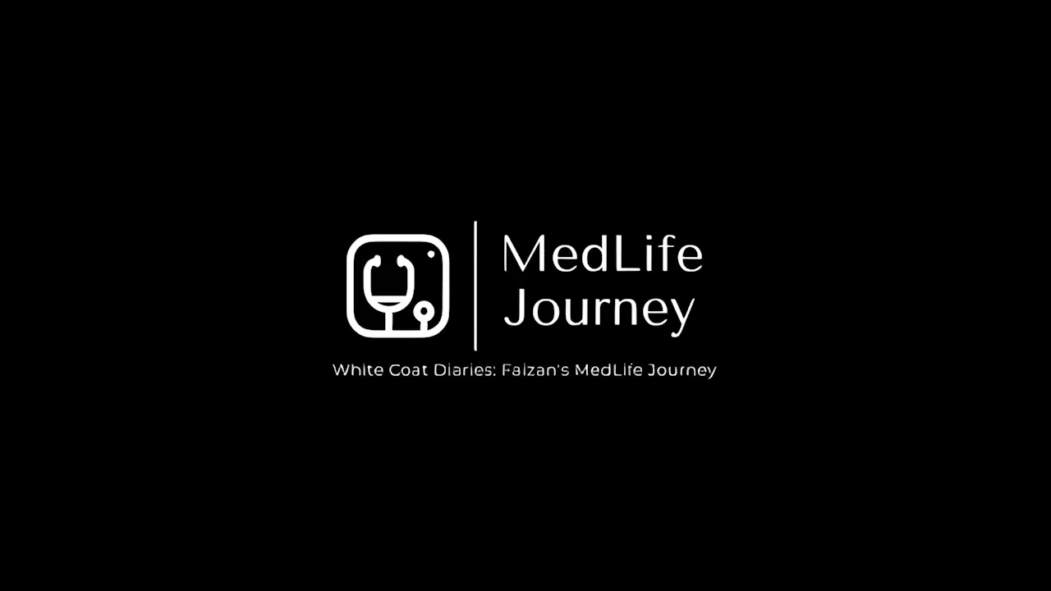